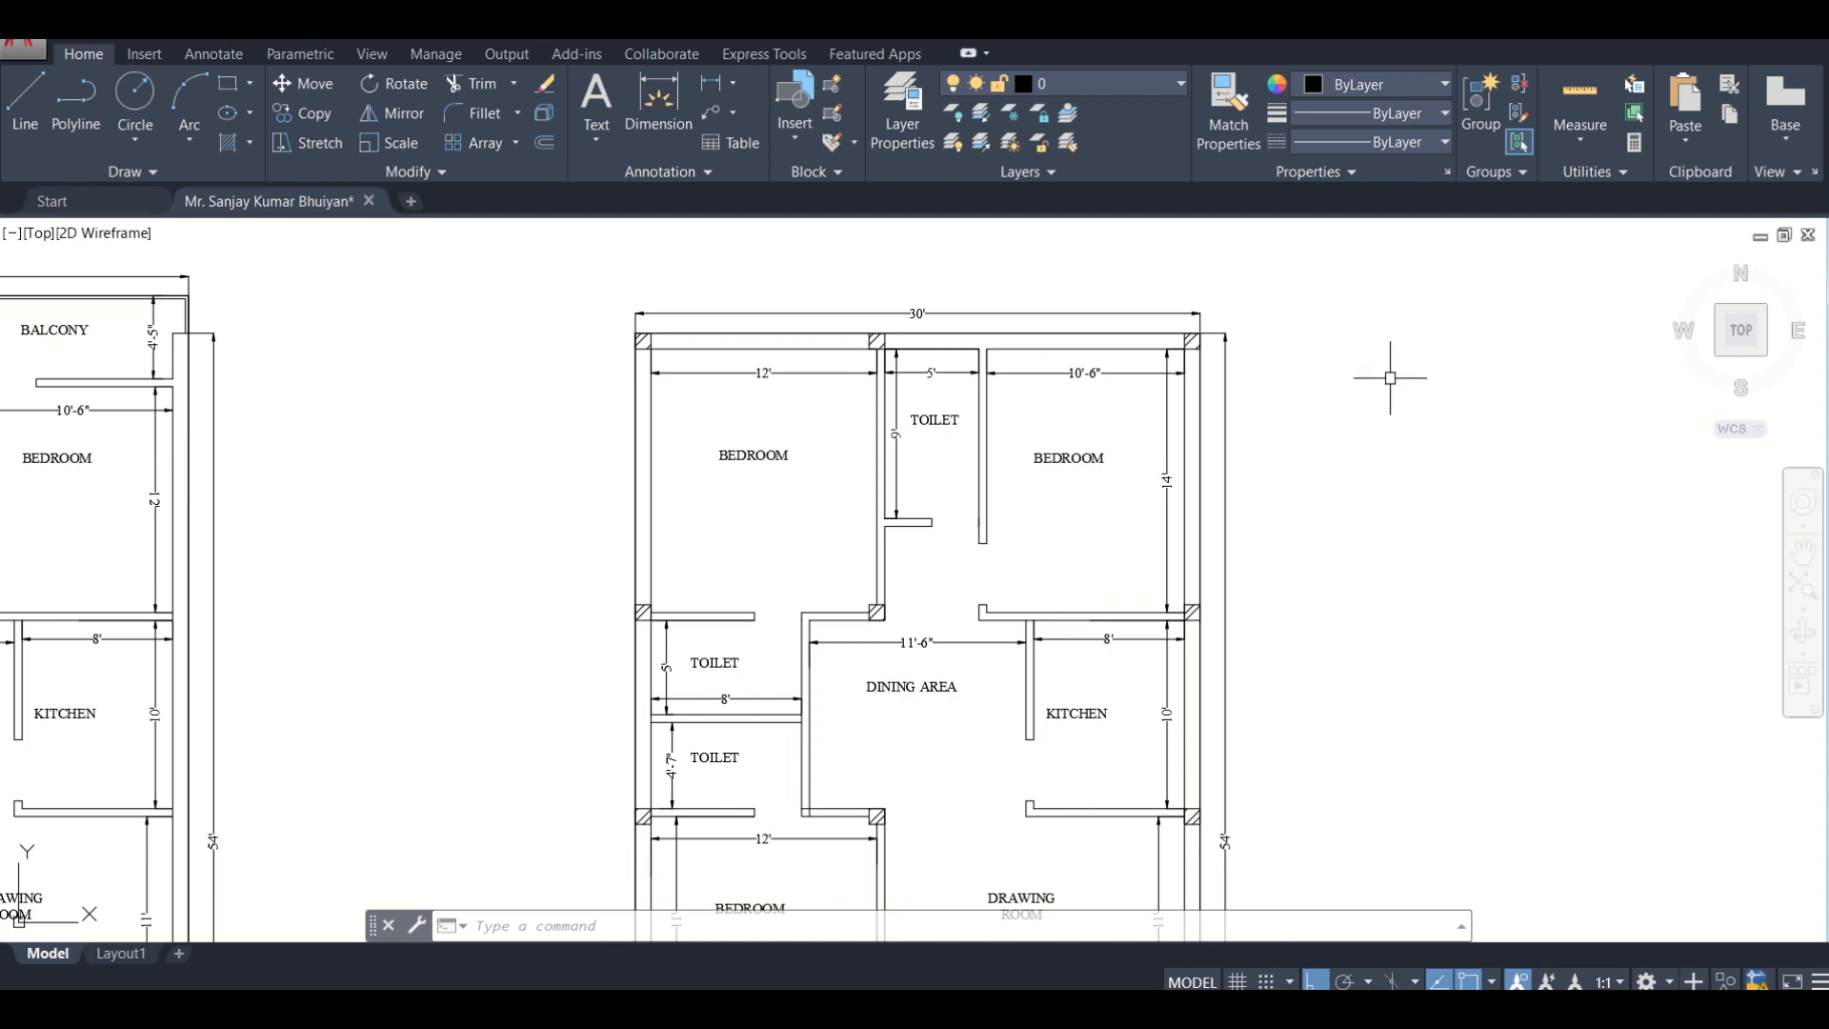
pyautogui.scroll(3, 1349, 325)
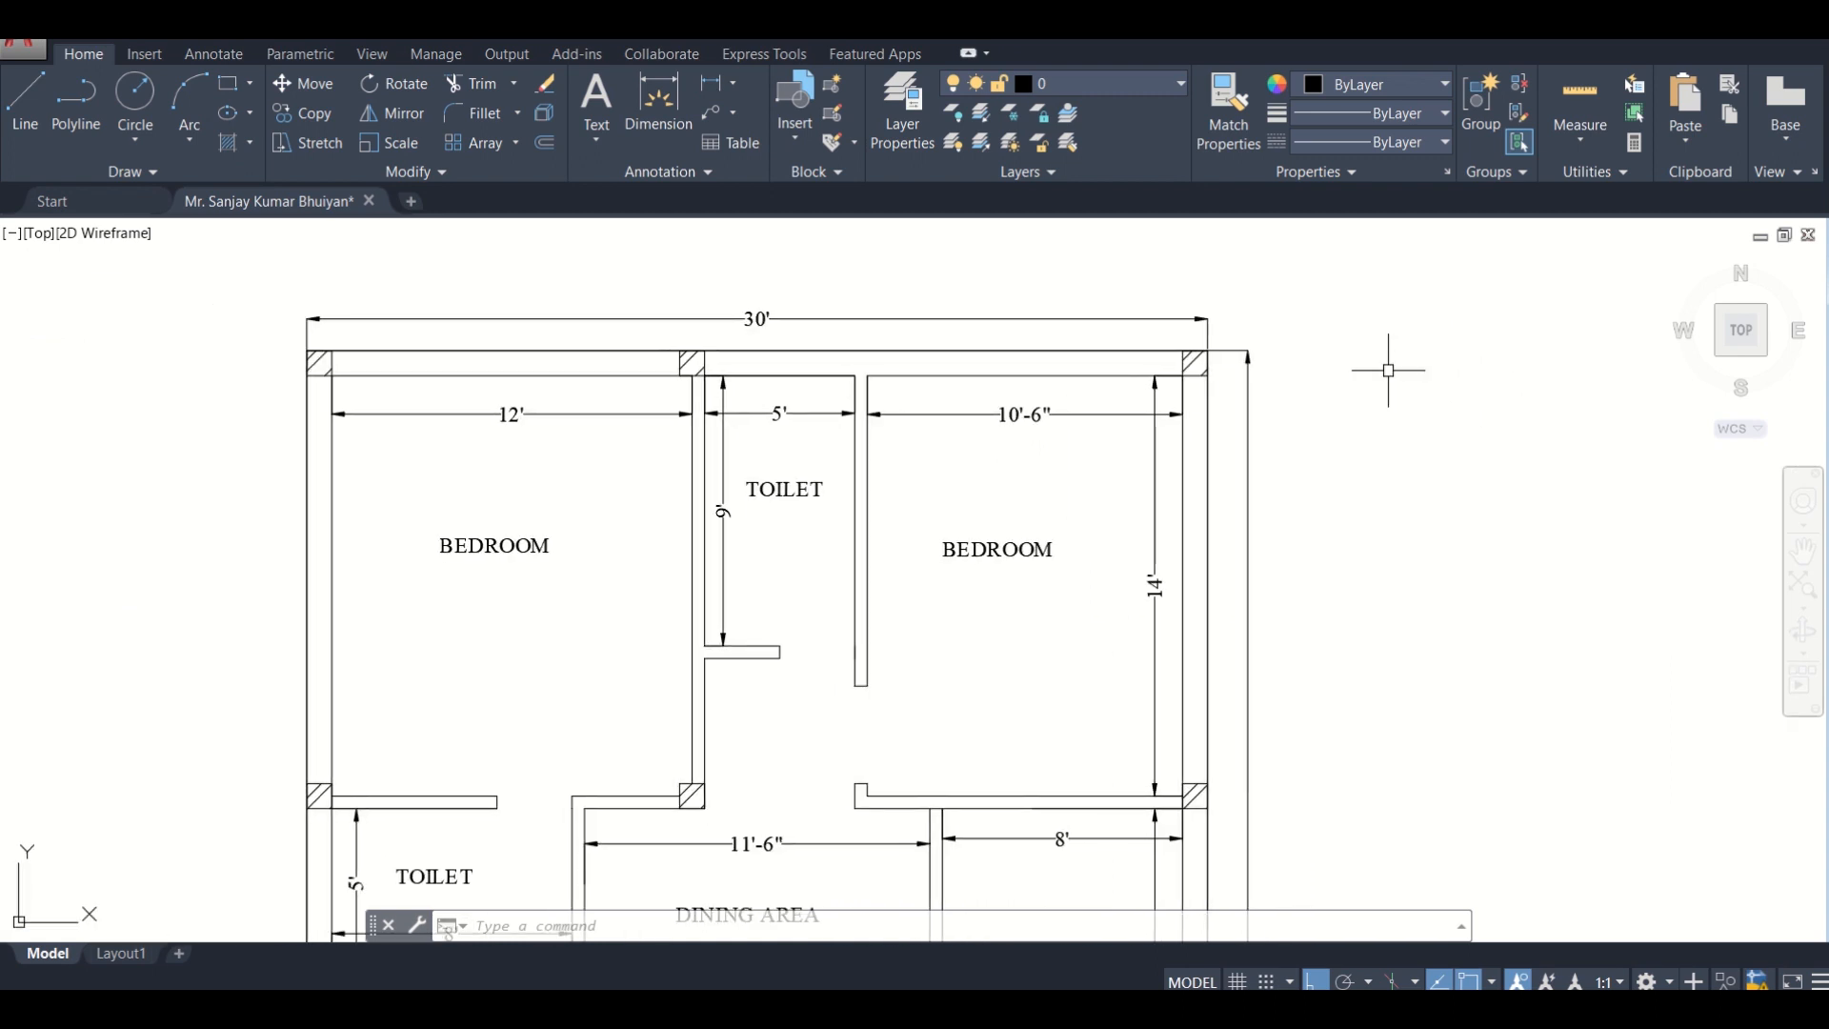
pyautogui.scroll(-2, 1381, 372)
pyautogui.moveTo(1381, 372); pyautogui.dragTo(1269, 372, button='middle')
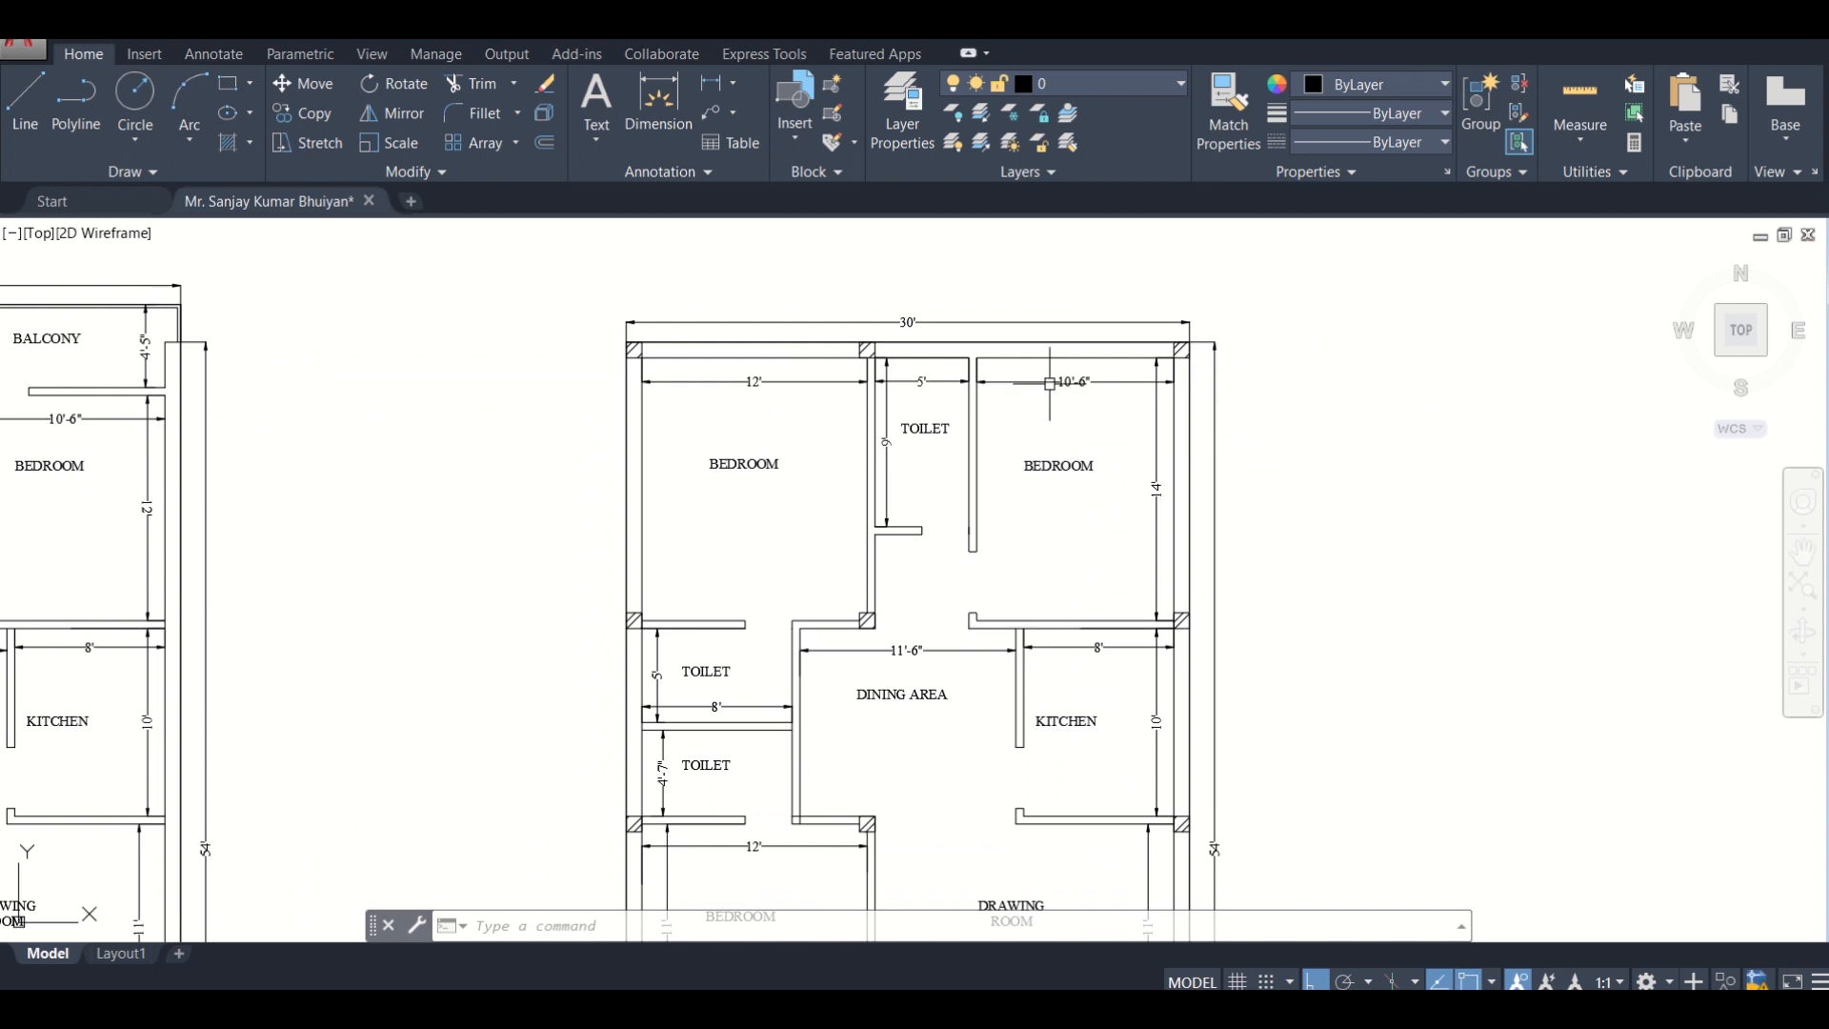
pyautogui.moveTo(999, 458); pyautogui.dragTo(1085, 530, button='middle')
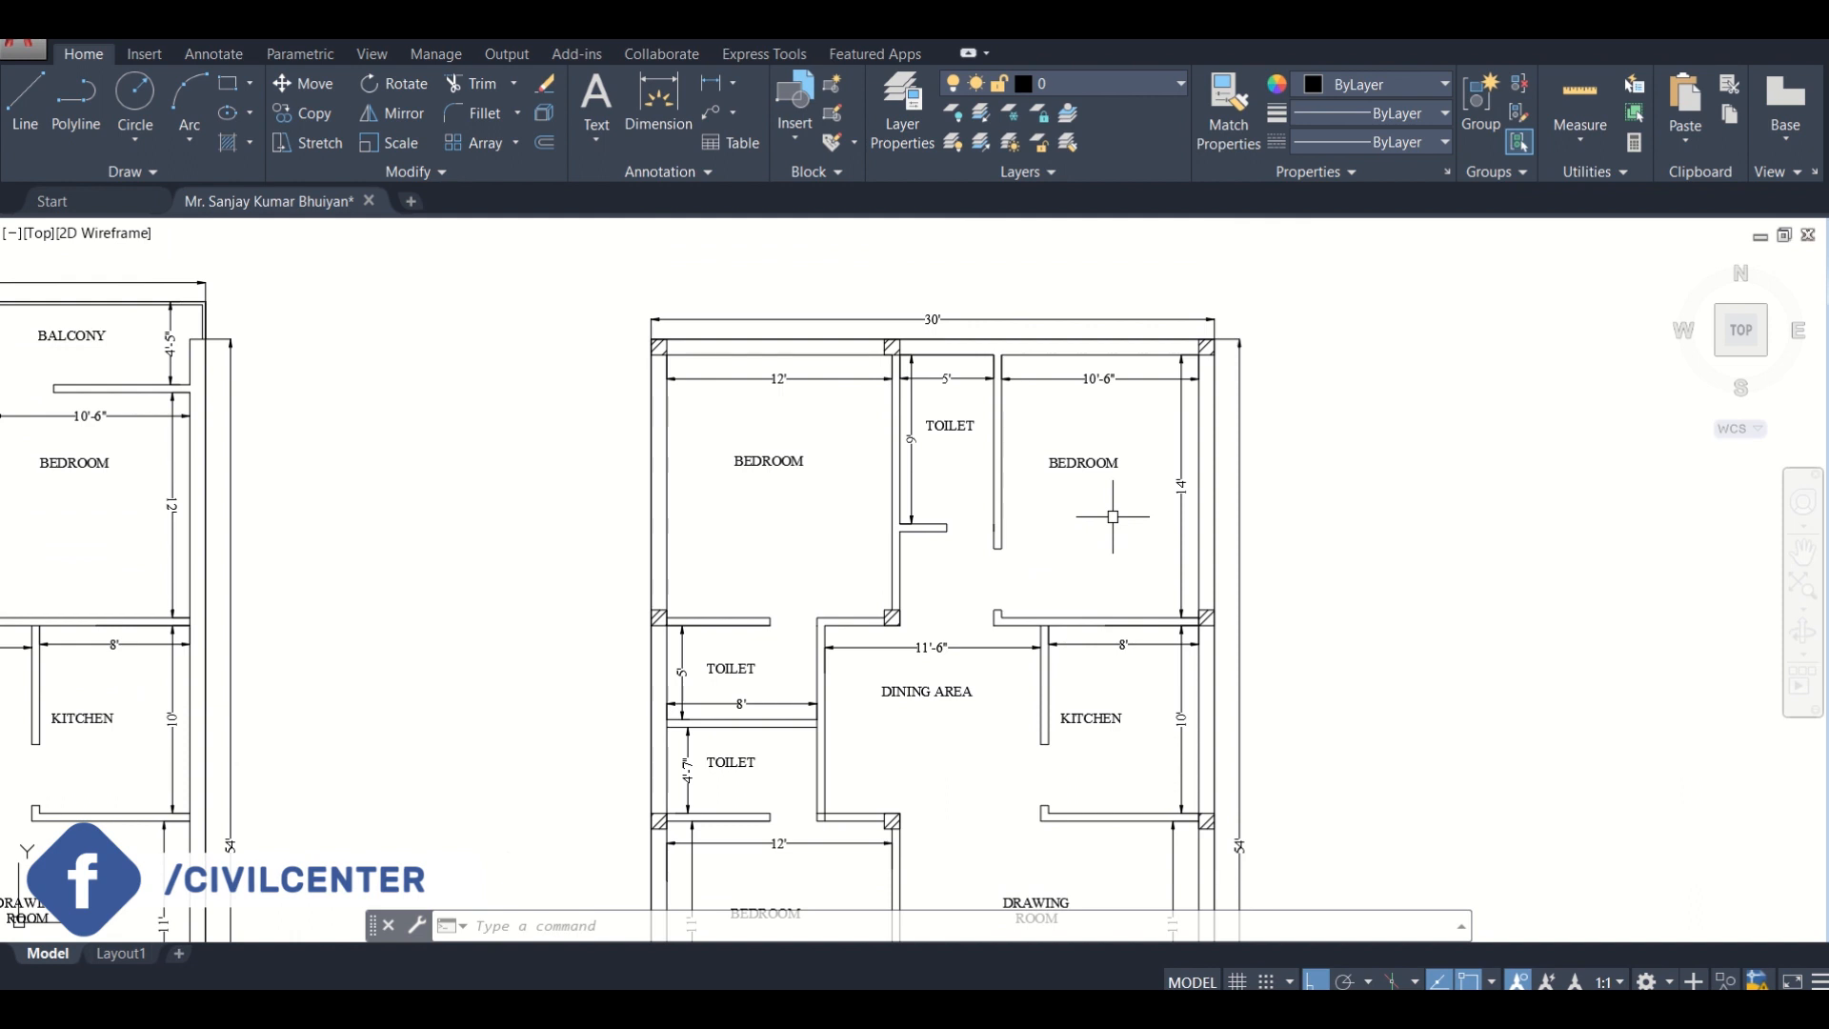
pyautogui.scroll(2, 1112, 517)
pyautogui.moveTo(1106, 461); pyautogui.dragTo(1116, 545, button='middle')
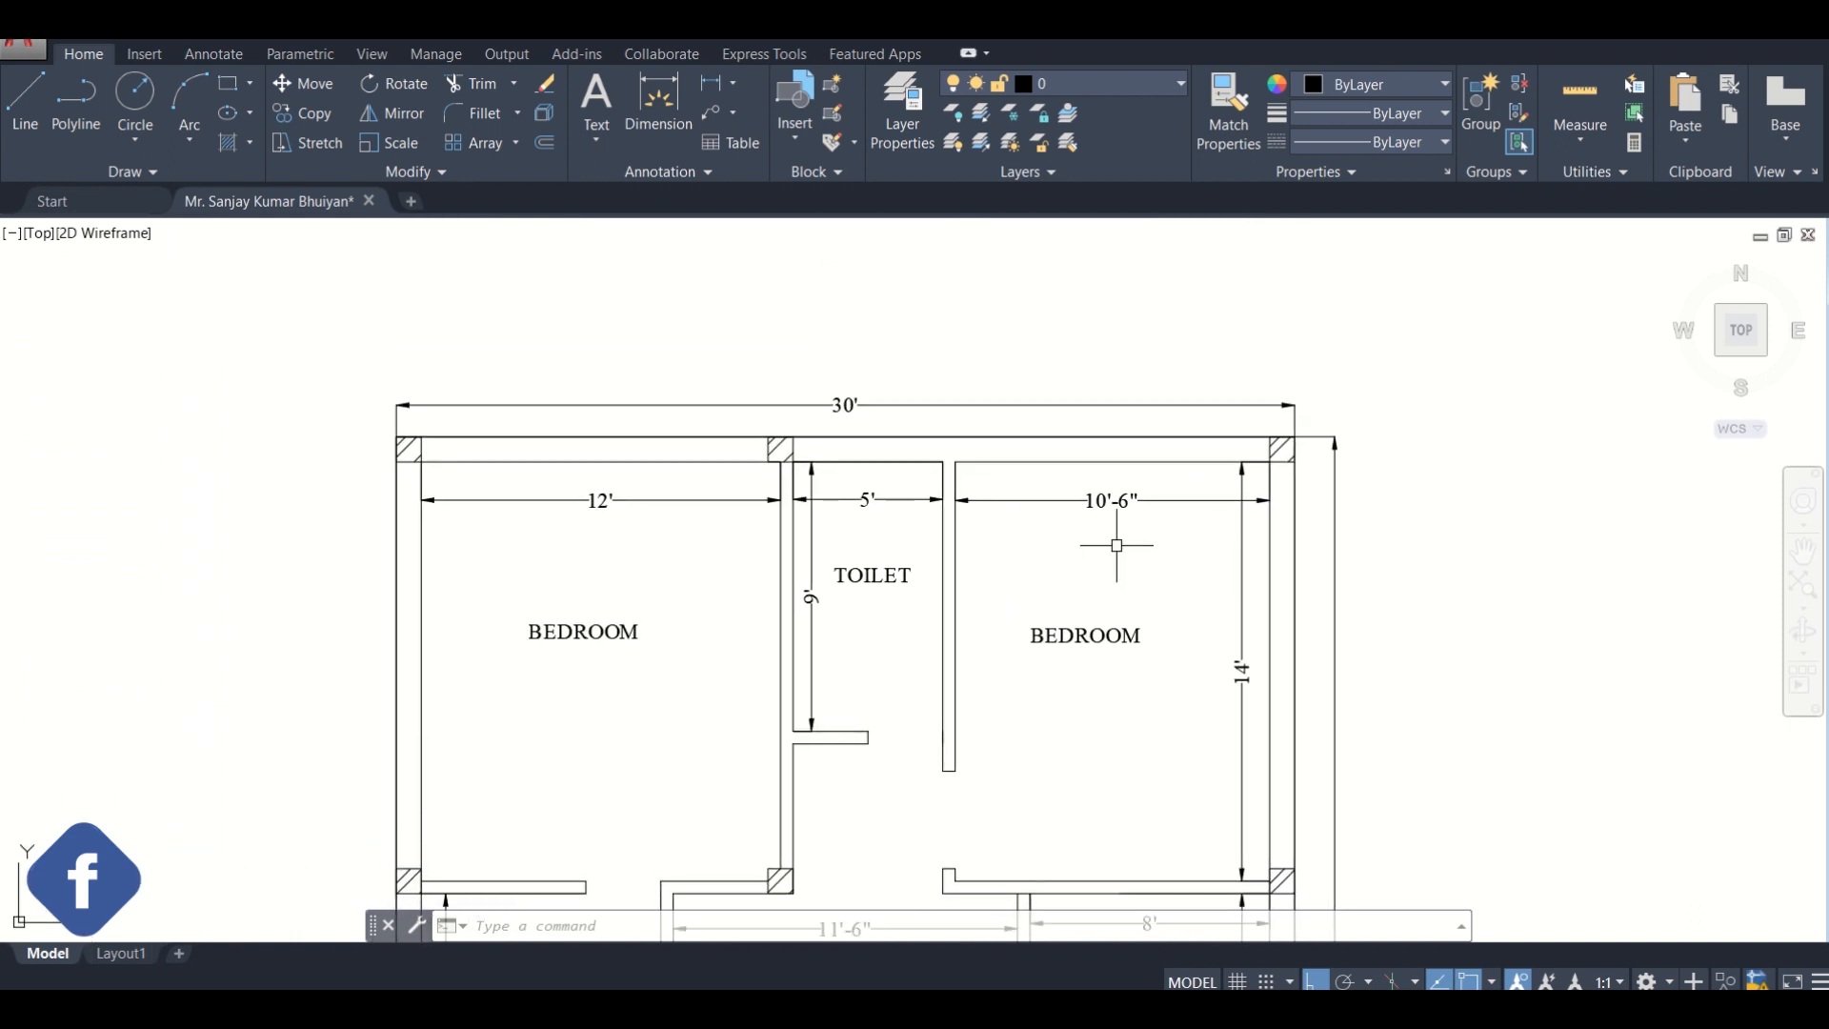
pyautogui.scroll(-2, 1117, 545)
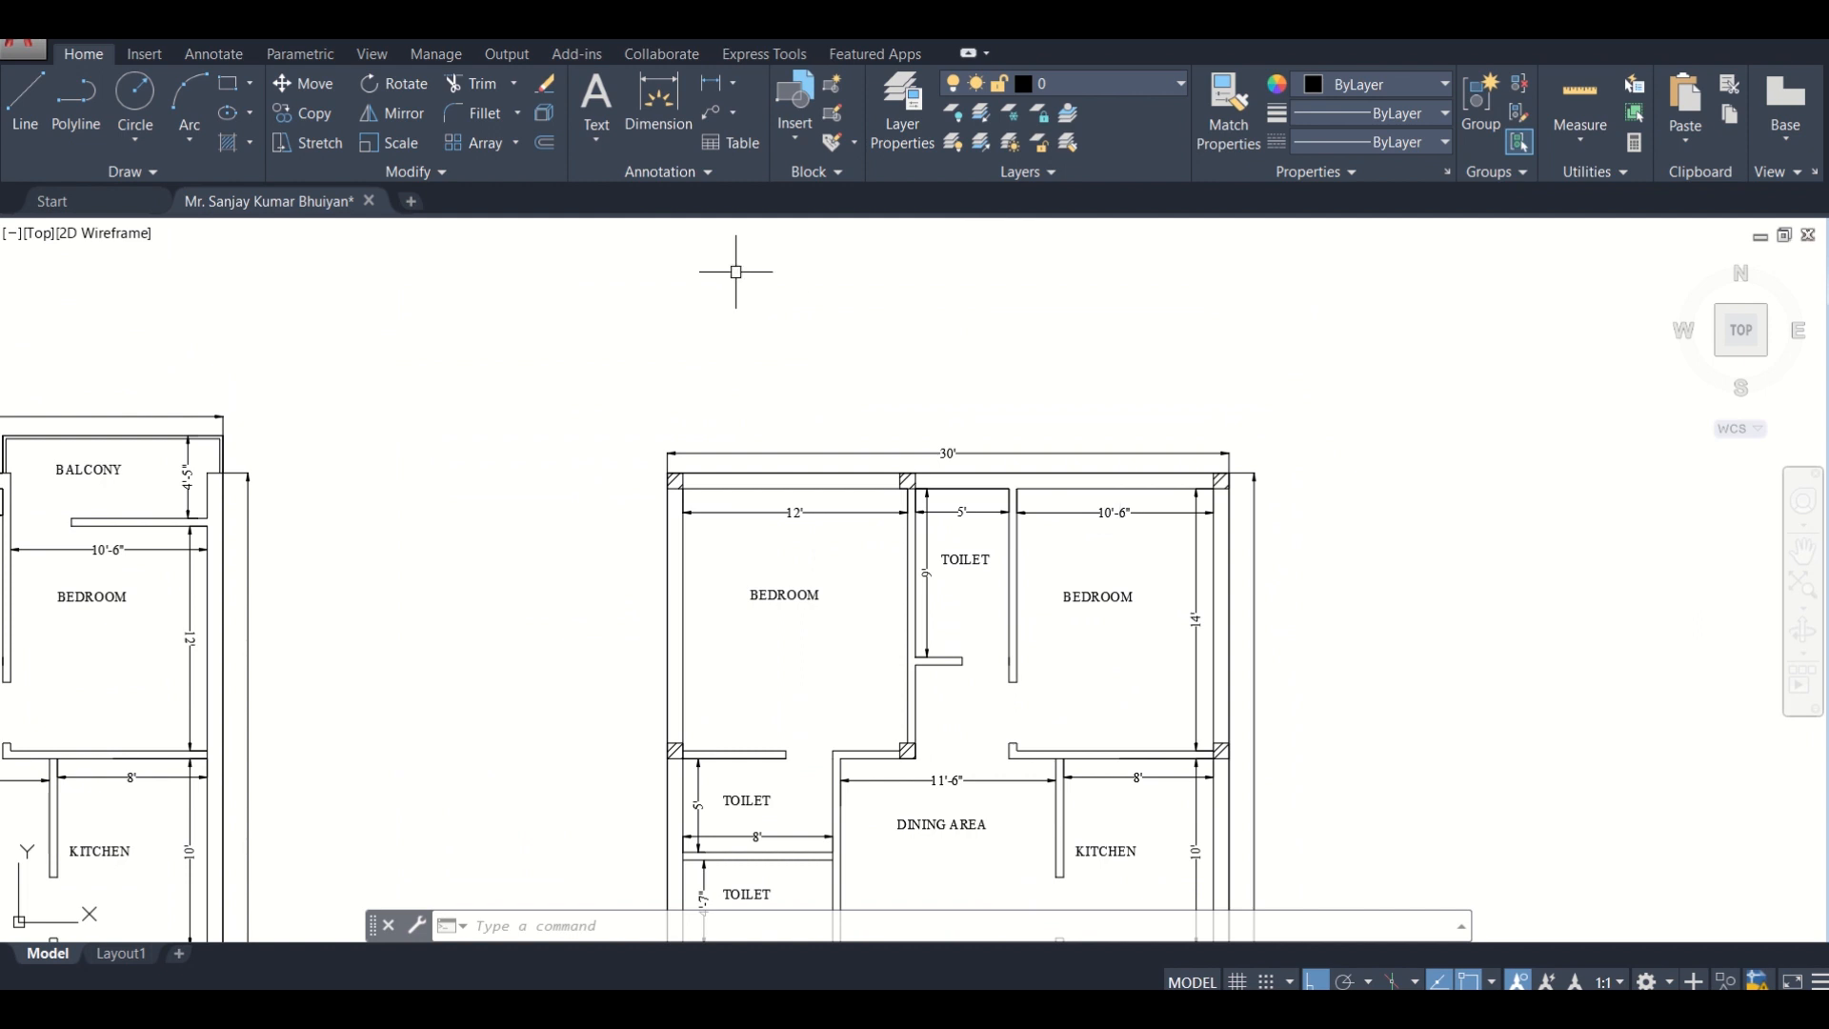
# Draw a horizontal line above the right-hand floor plan, extending past both side walls
pyautogui.click(21, 116)
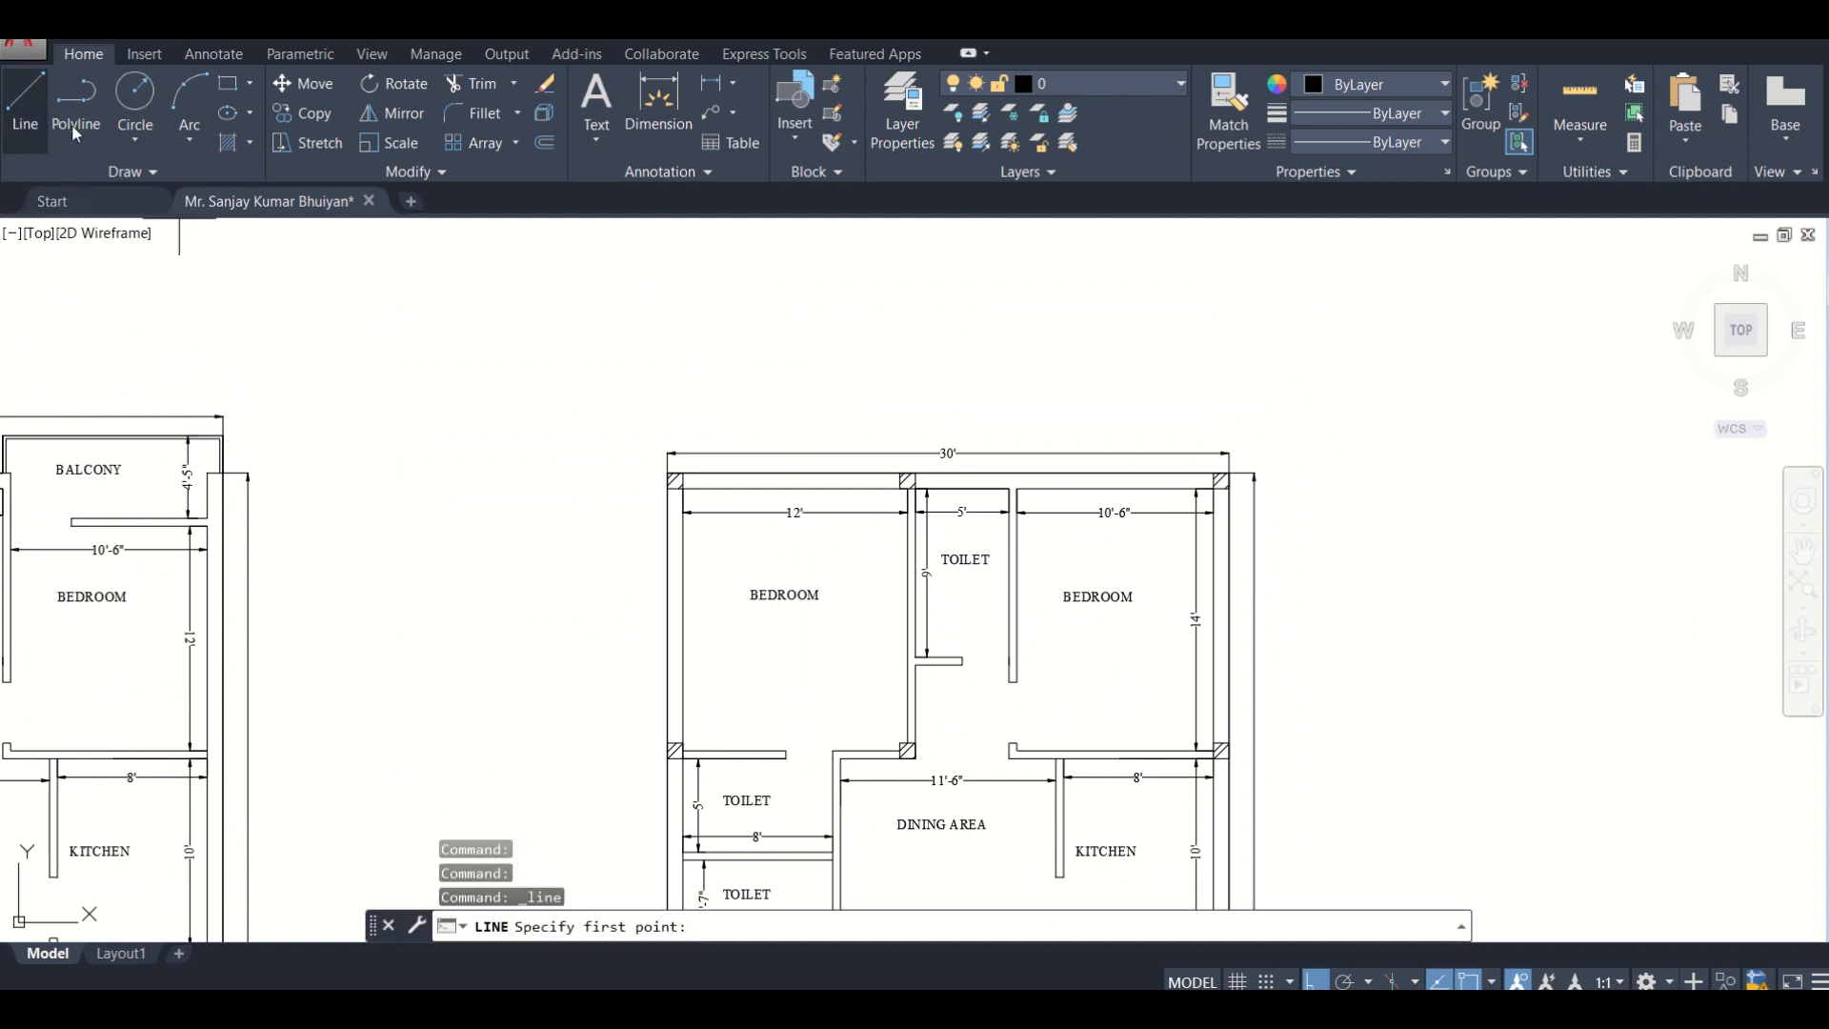
pyautogui.moveTo(674, 409); pyautogui.dragTo(662, 313, button='middle')
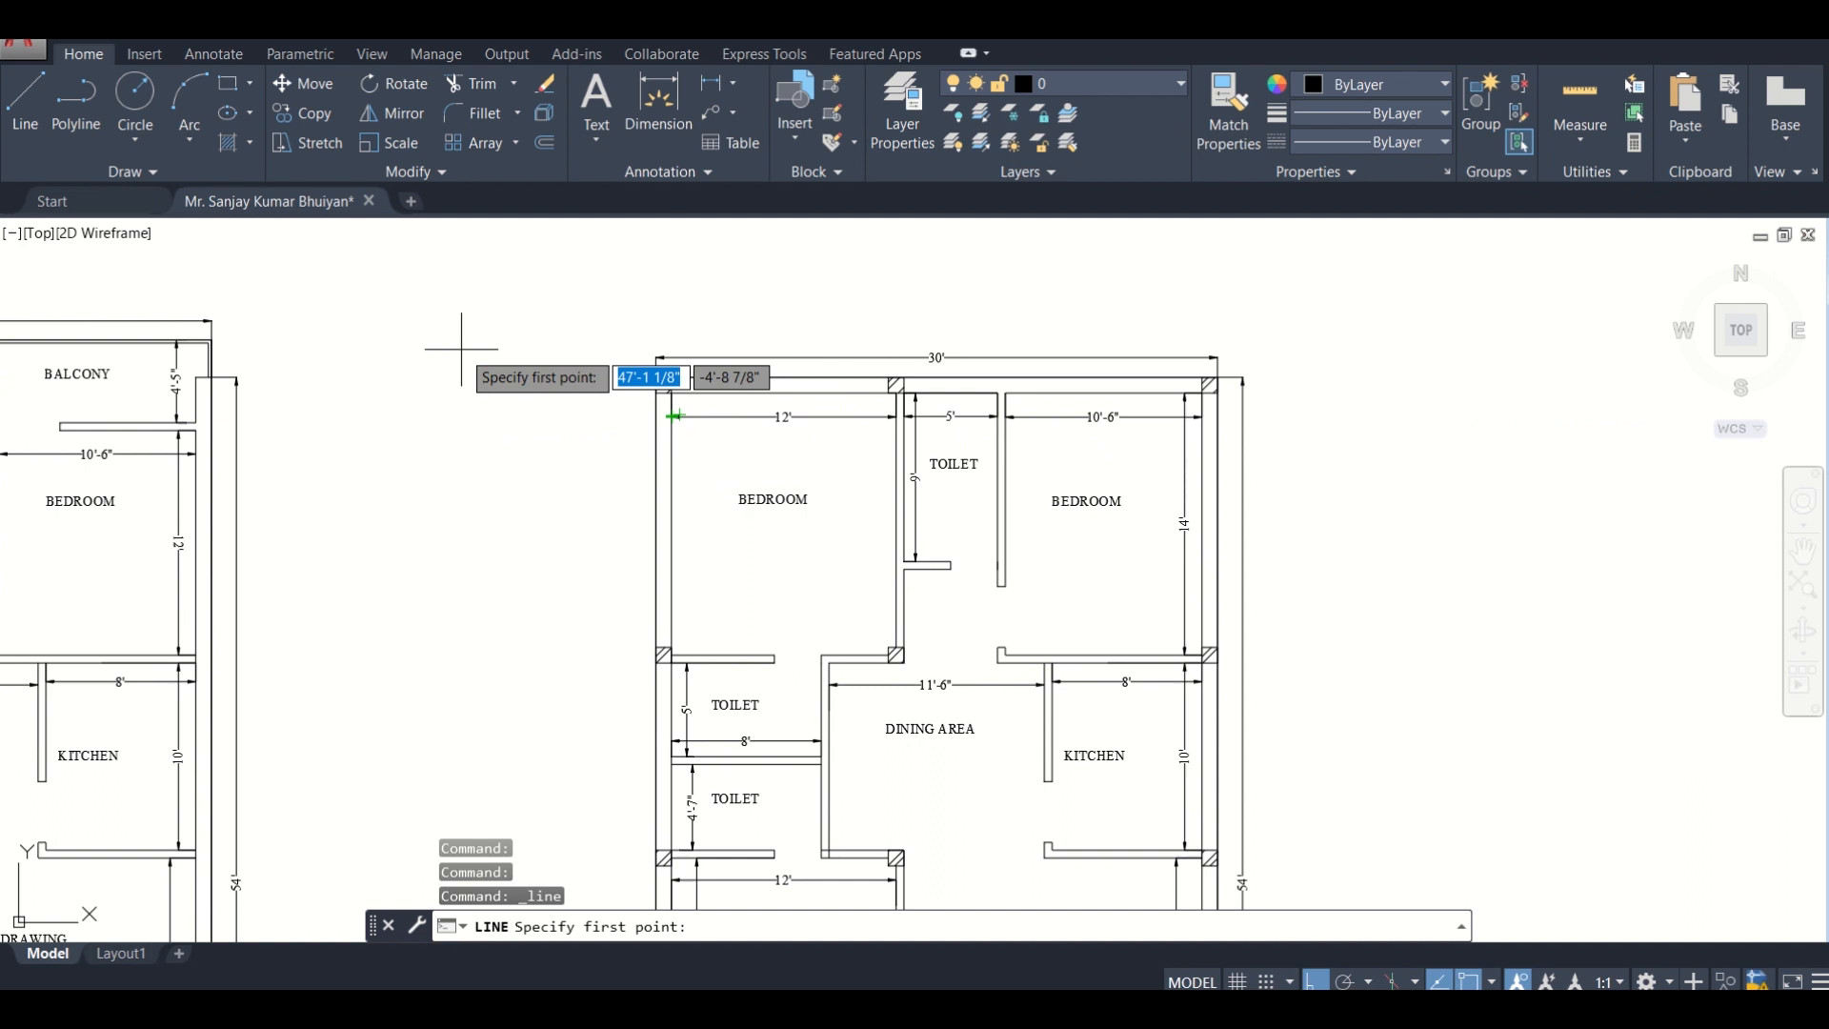
pyautogui.moveTo(1219, 566); pyautogui.dragTo(1233, 377, button='middle')
pyautogui.scroll(-5, 1233, 377)
pyautogui.scroll(8, 759, 529)
pyautogui.scroll(-5, 759, 527)
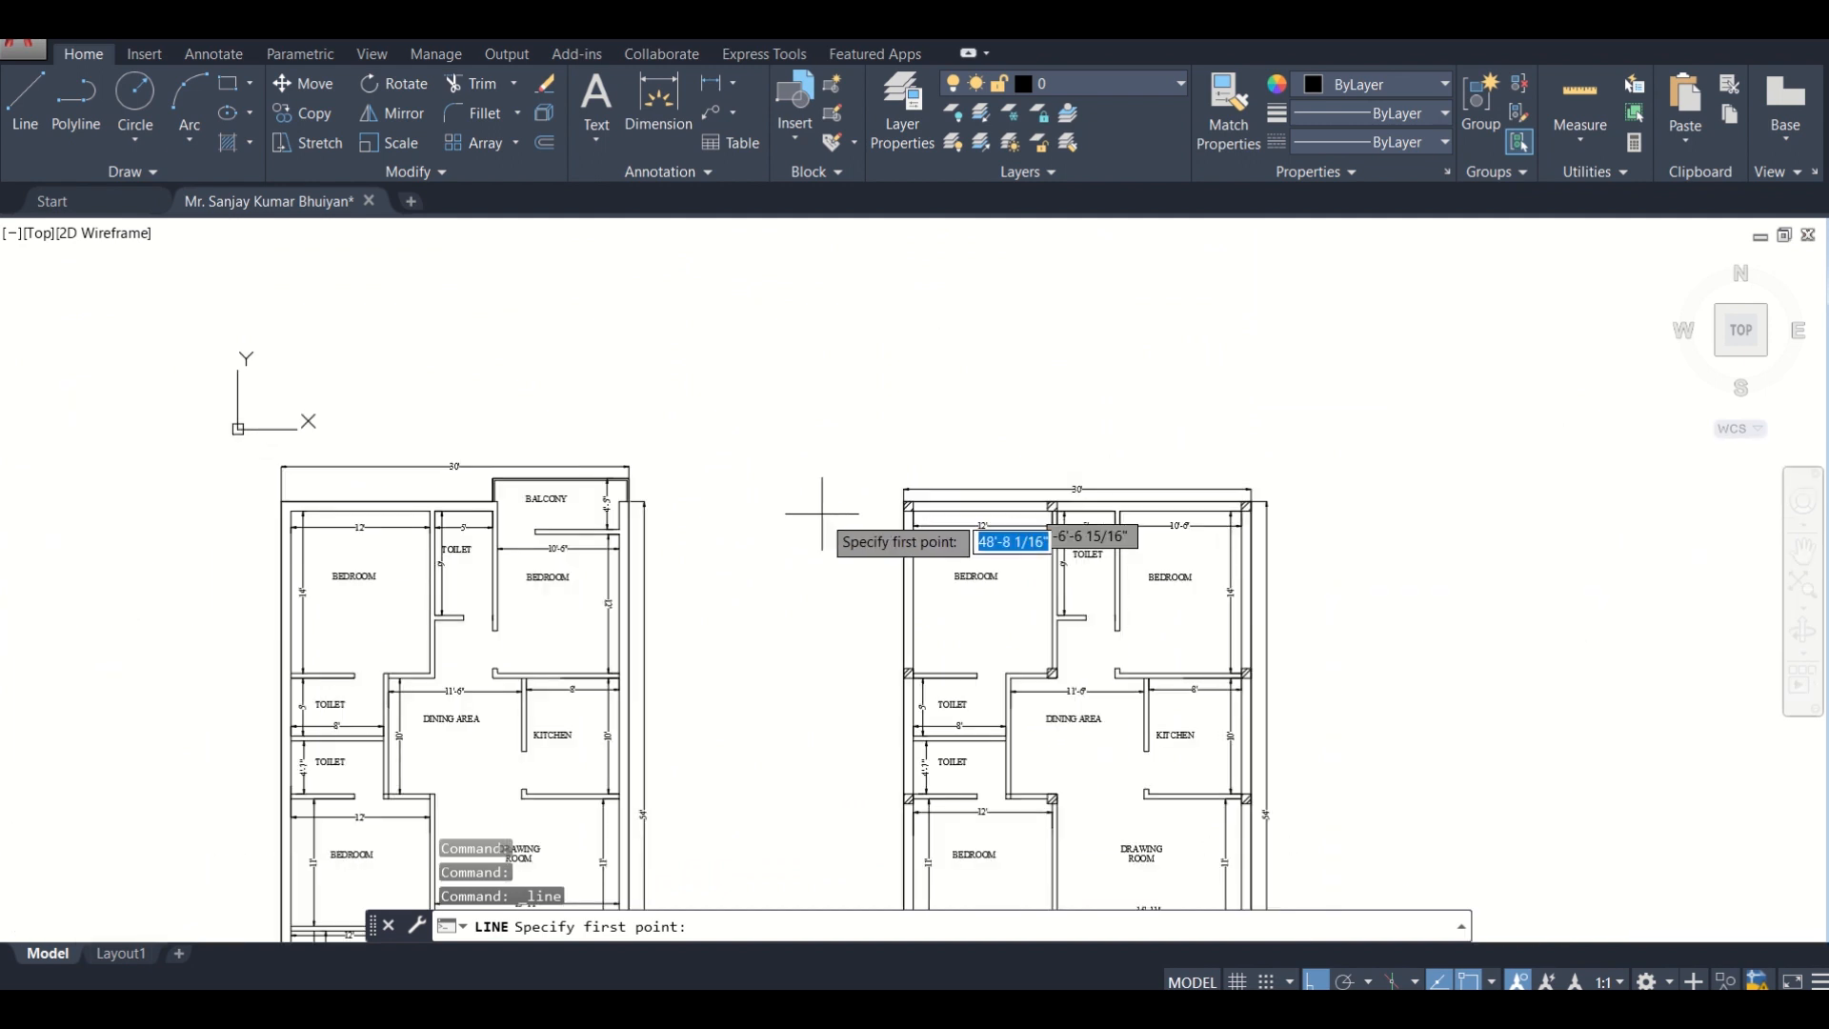
pyautogui.click(838, 450)
pyautogui.click(1388, 452)
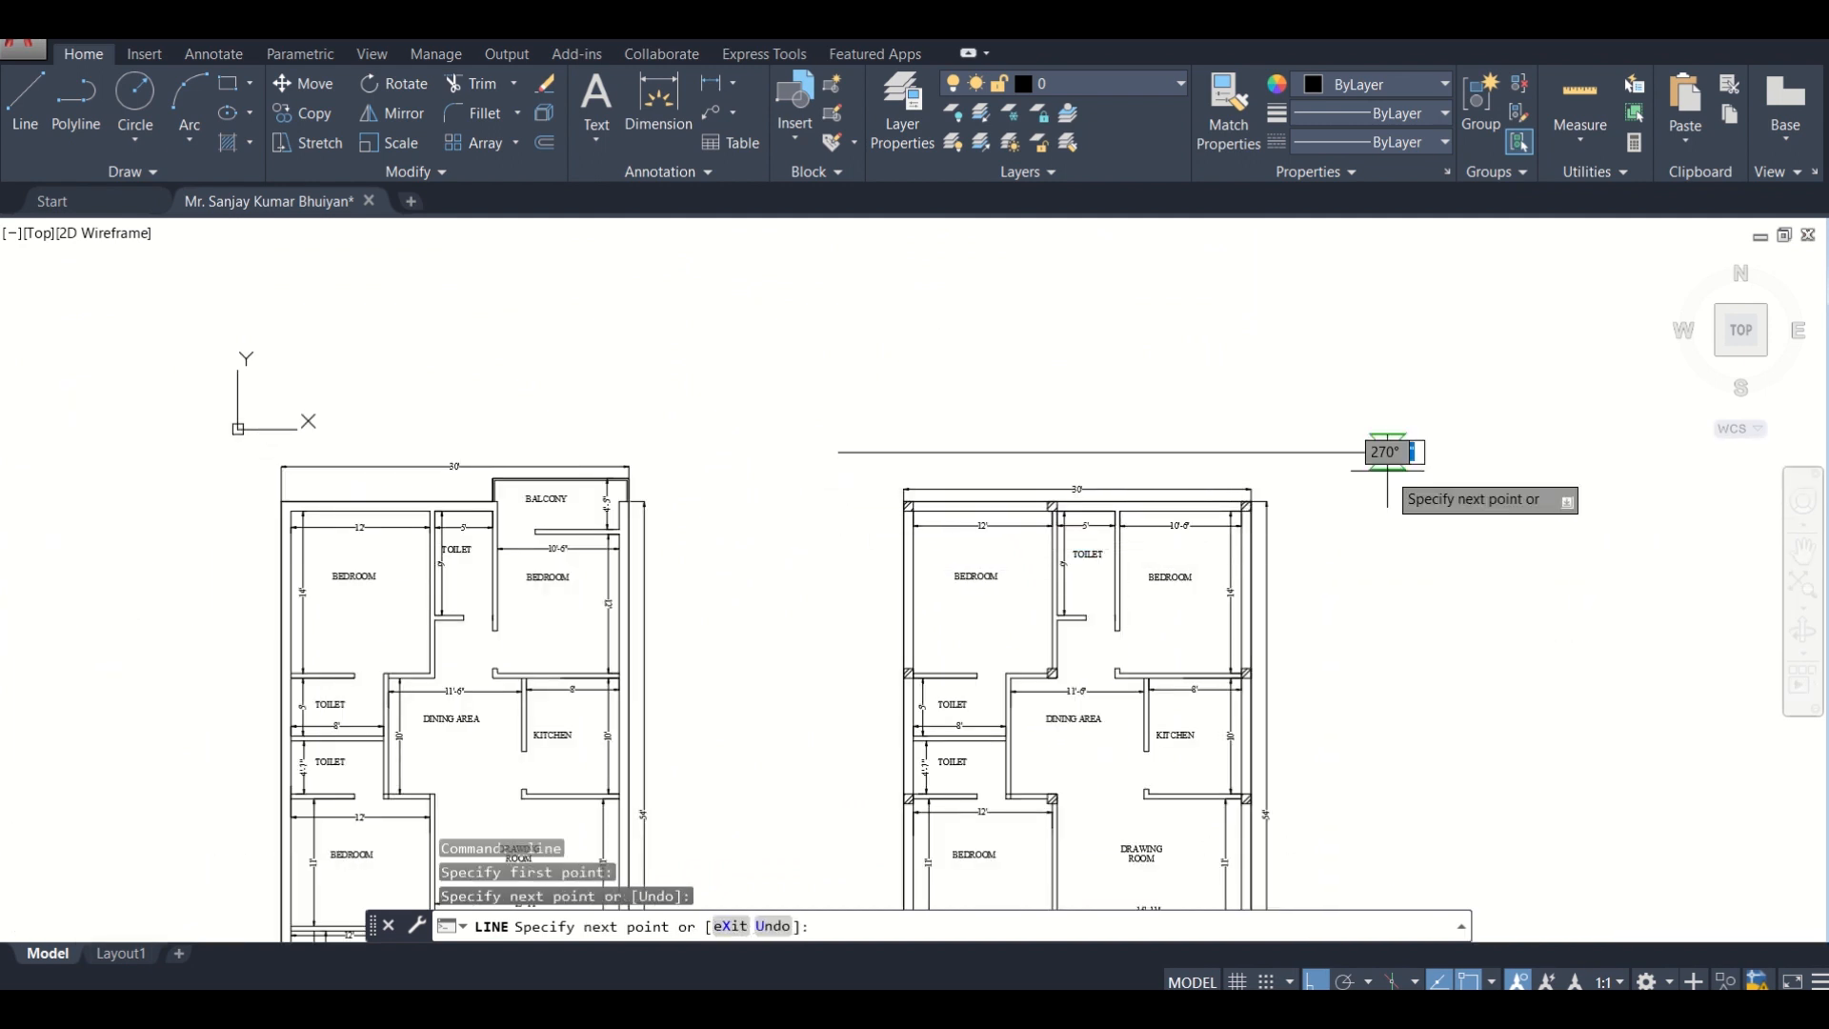
pyautogui.press('Escape')
pyautogui.scroll(2, 1309, 514)
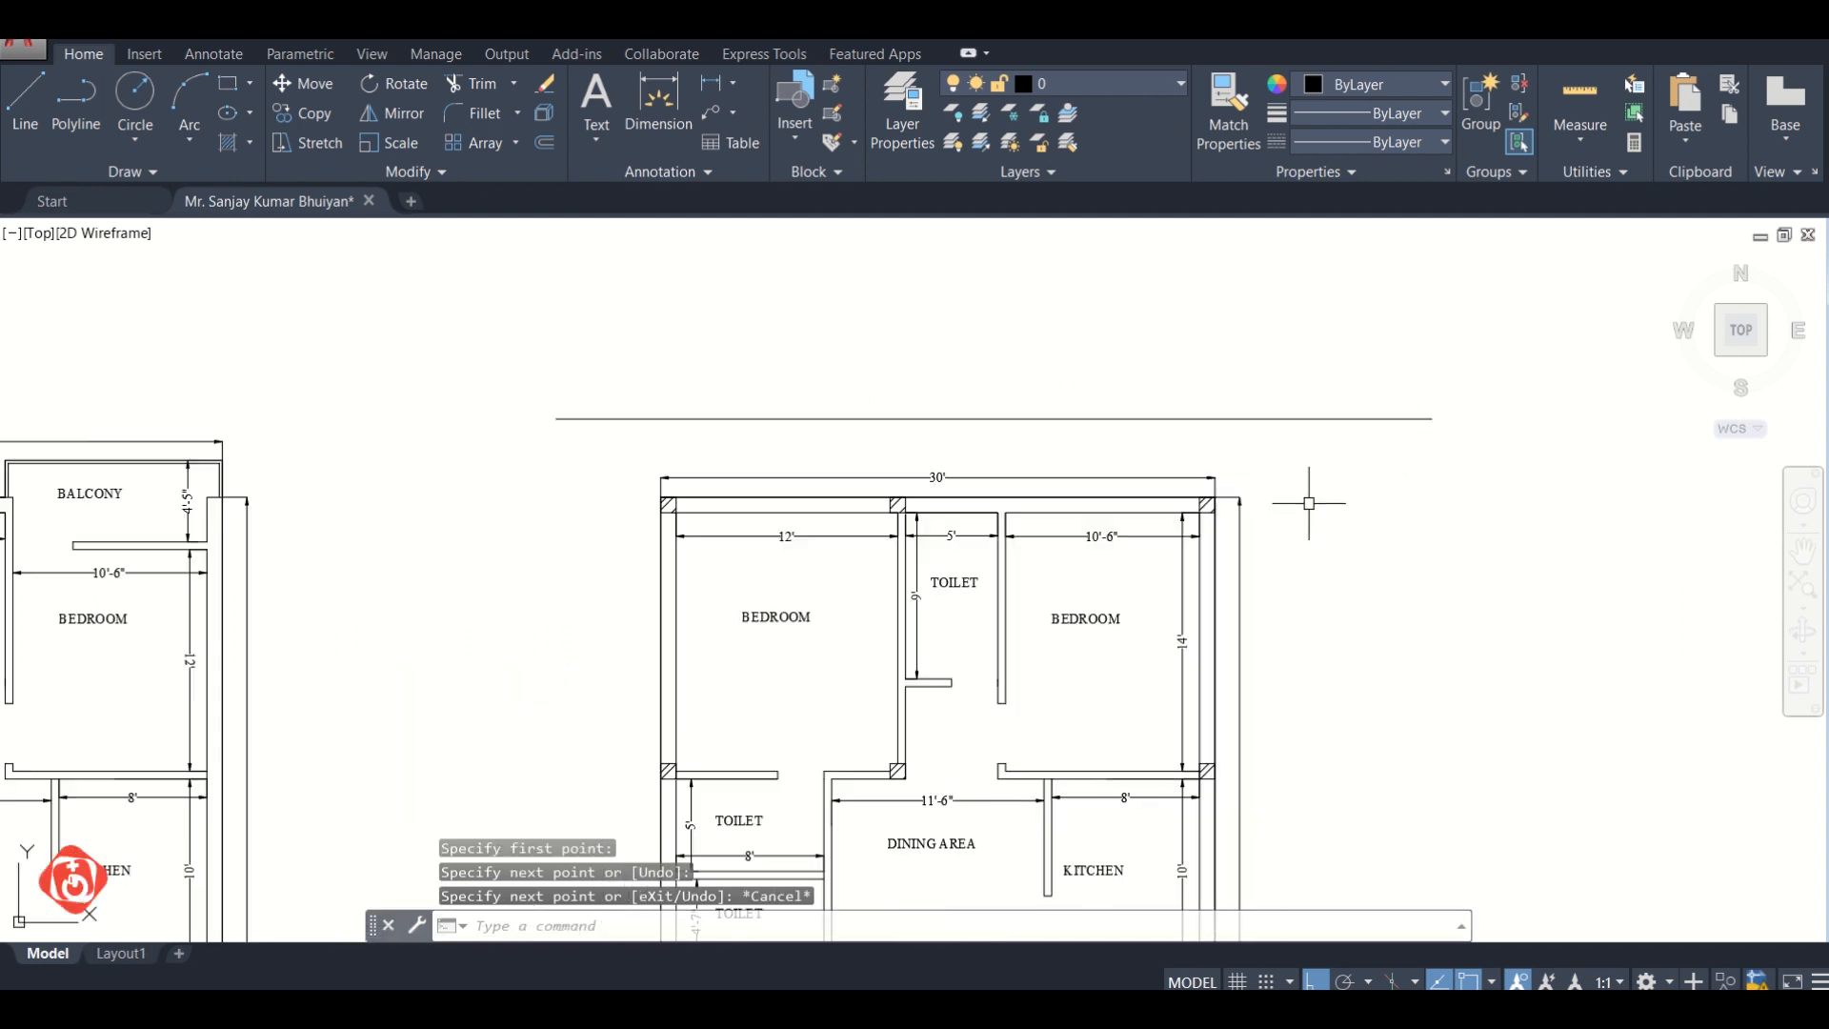
pyautogui.moveTo(1290, 480); pyautogui.dragTo(1284, 449, button='middle')
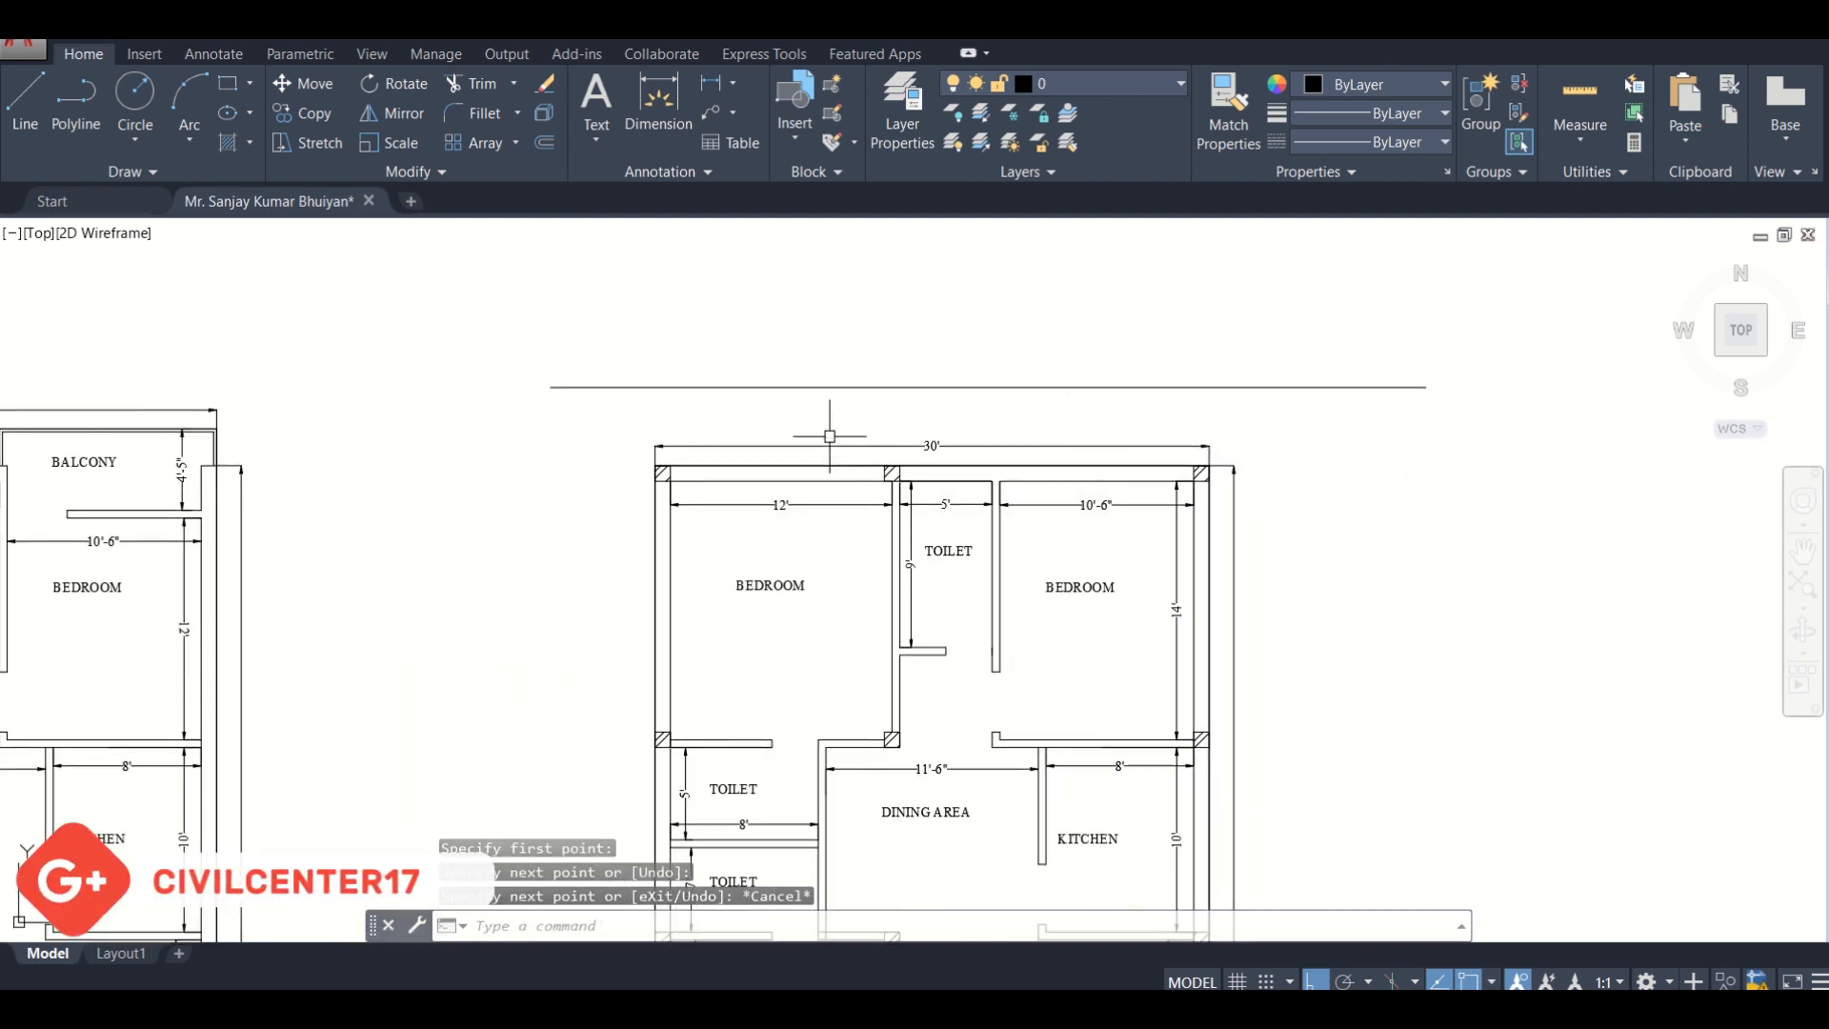
# Copy the horizontal line straight down onto the centres of the top row of columns
pyautogui.click(810, 386)
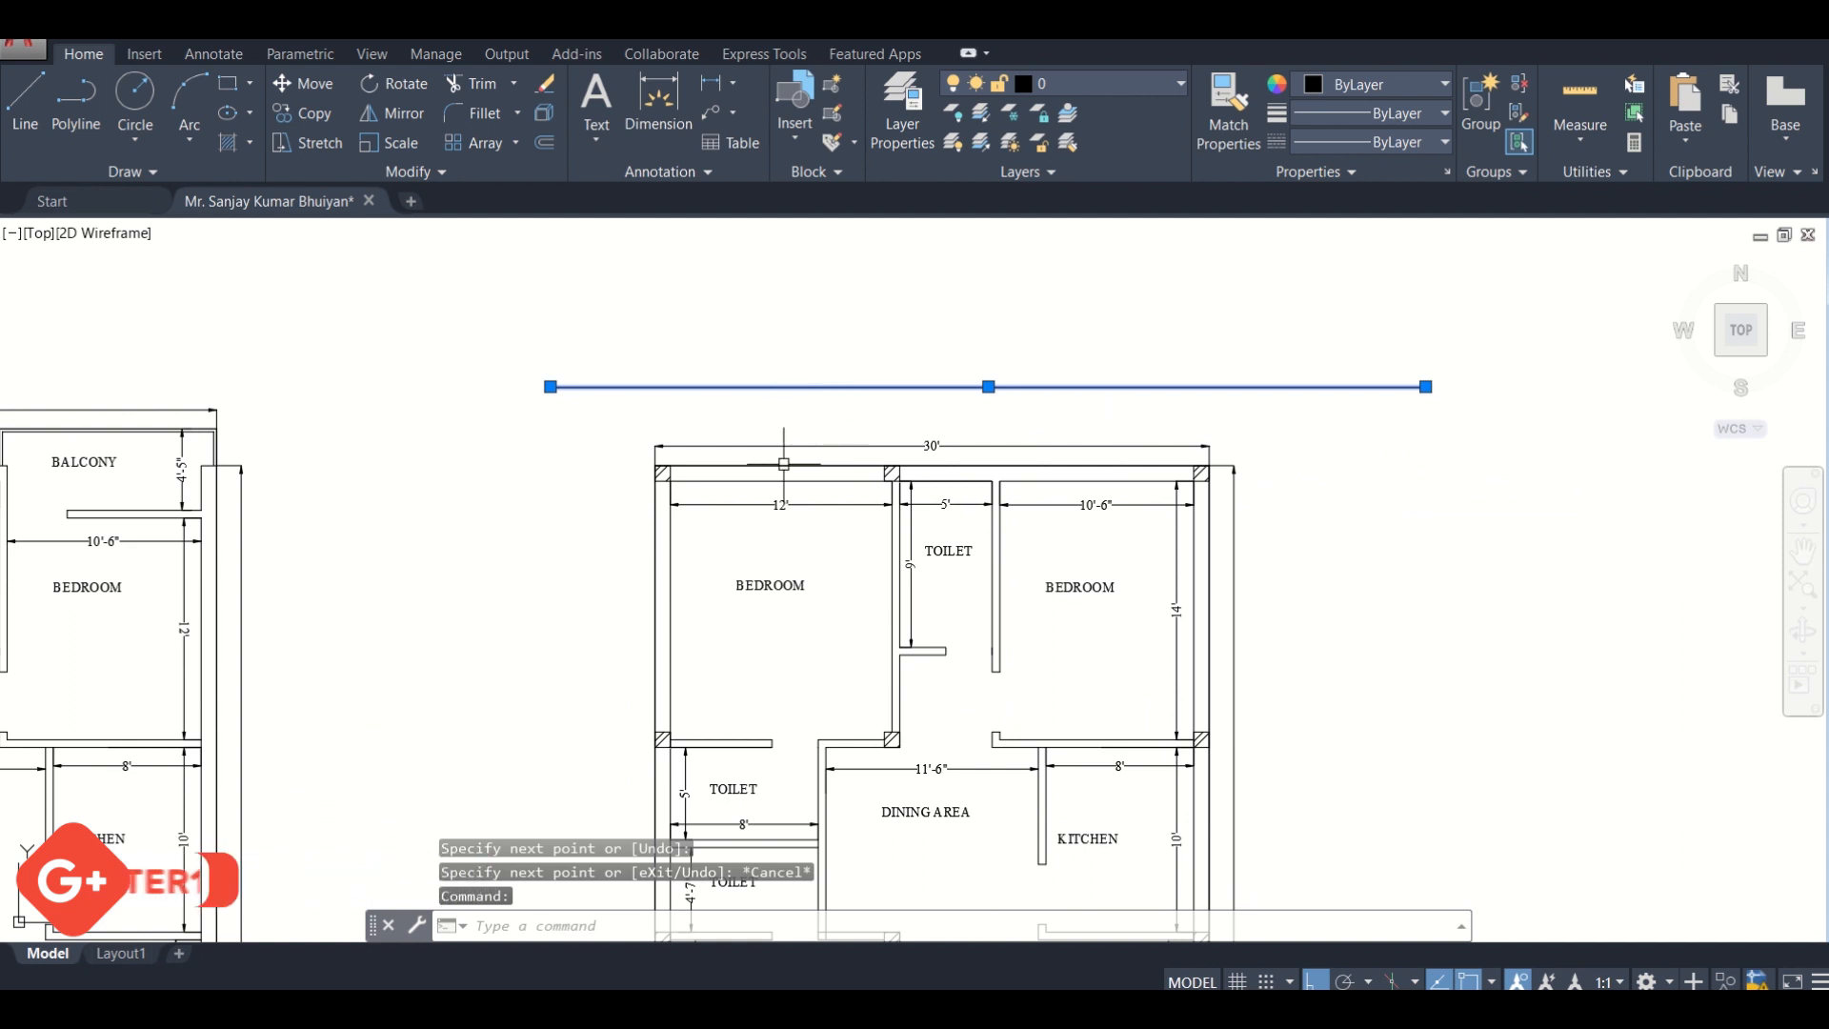
pyautogui.scroll(3, 648, 482)
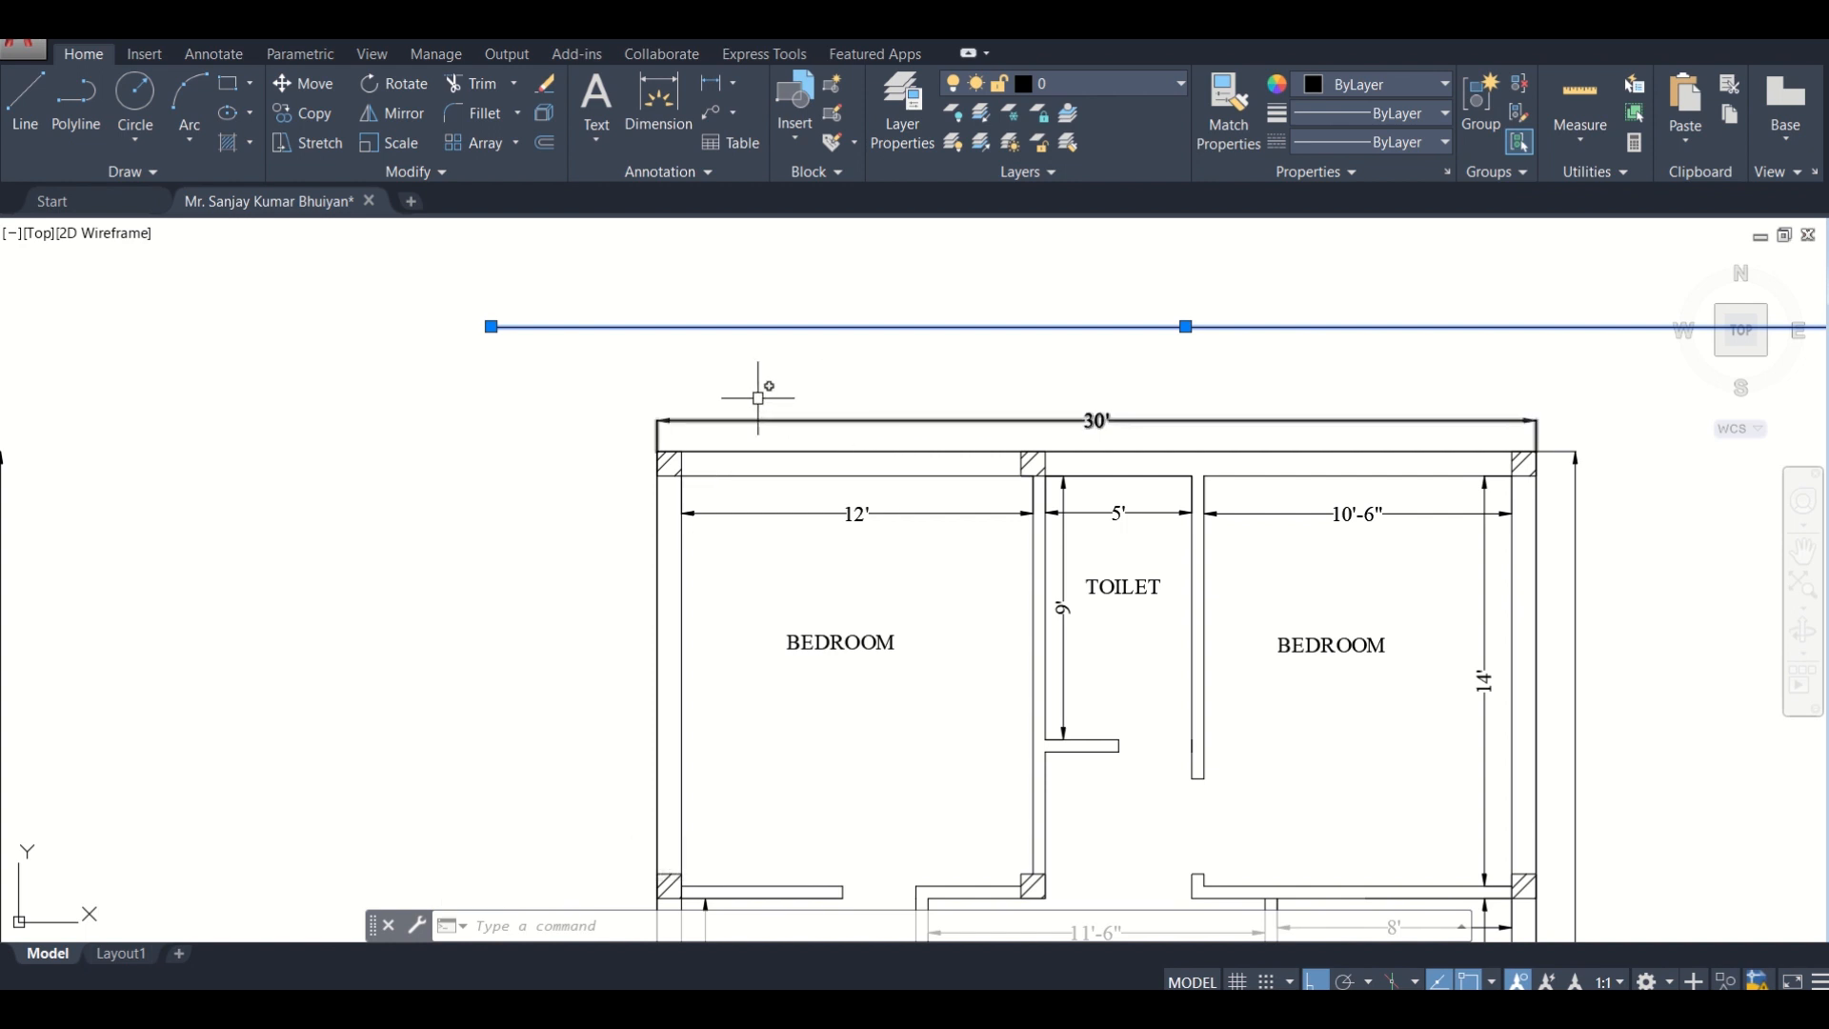
pyautogui.moveTo(939, 500); pyautogui.dragTo(687, 498, button='middle')
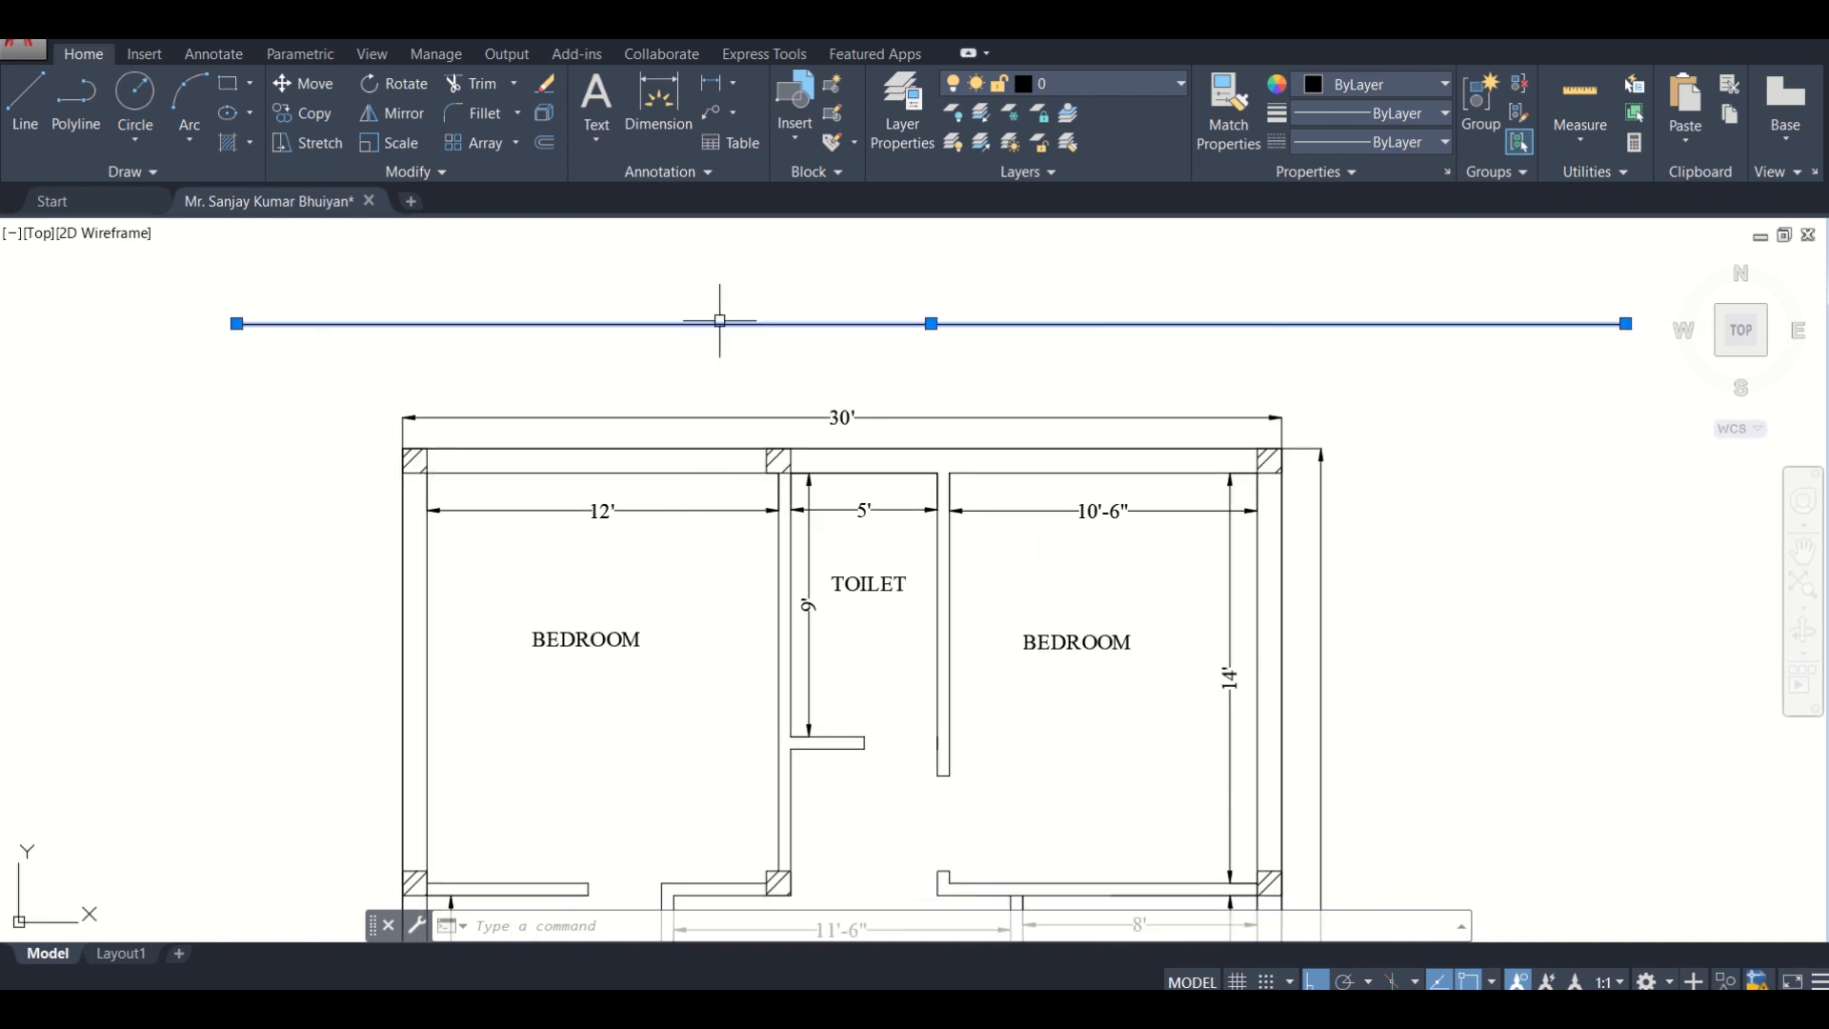
pyautogui.click(307, 115)
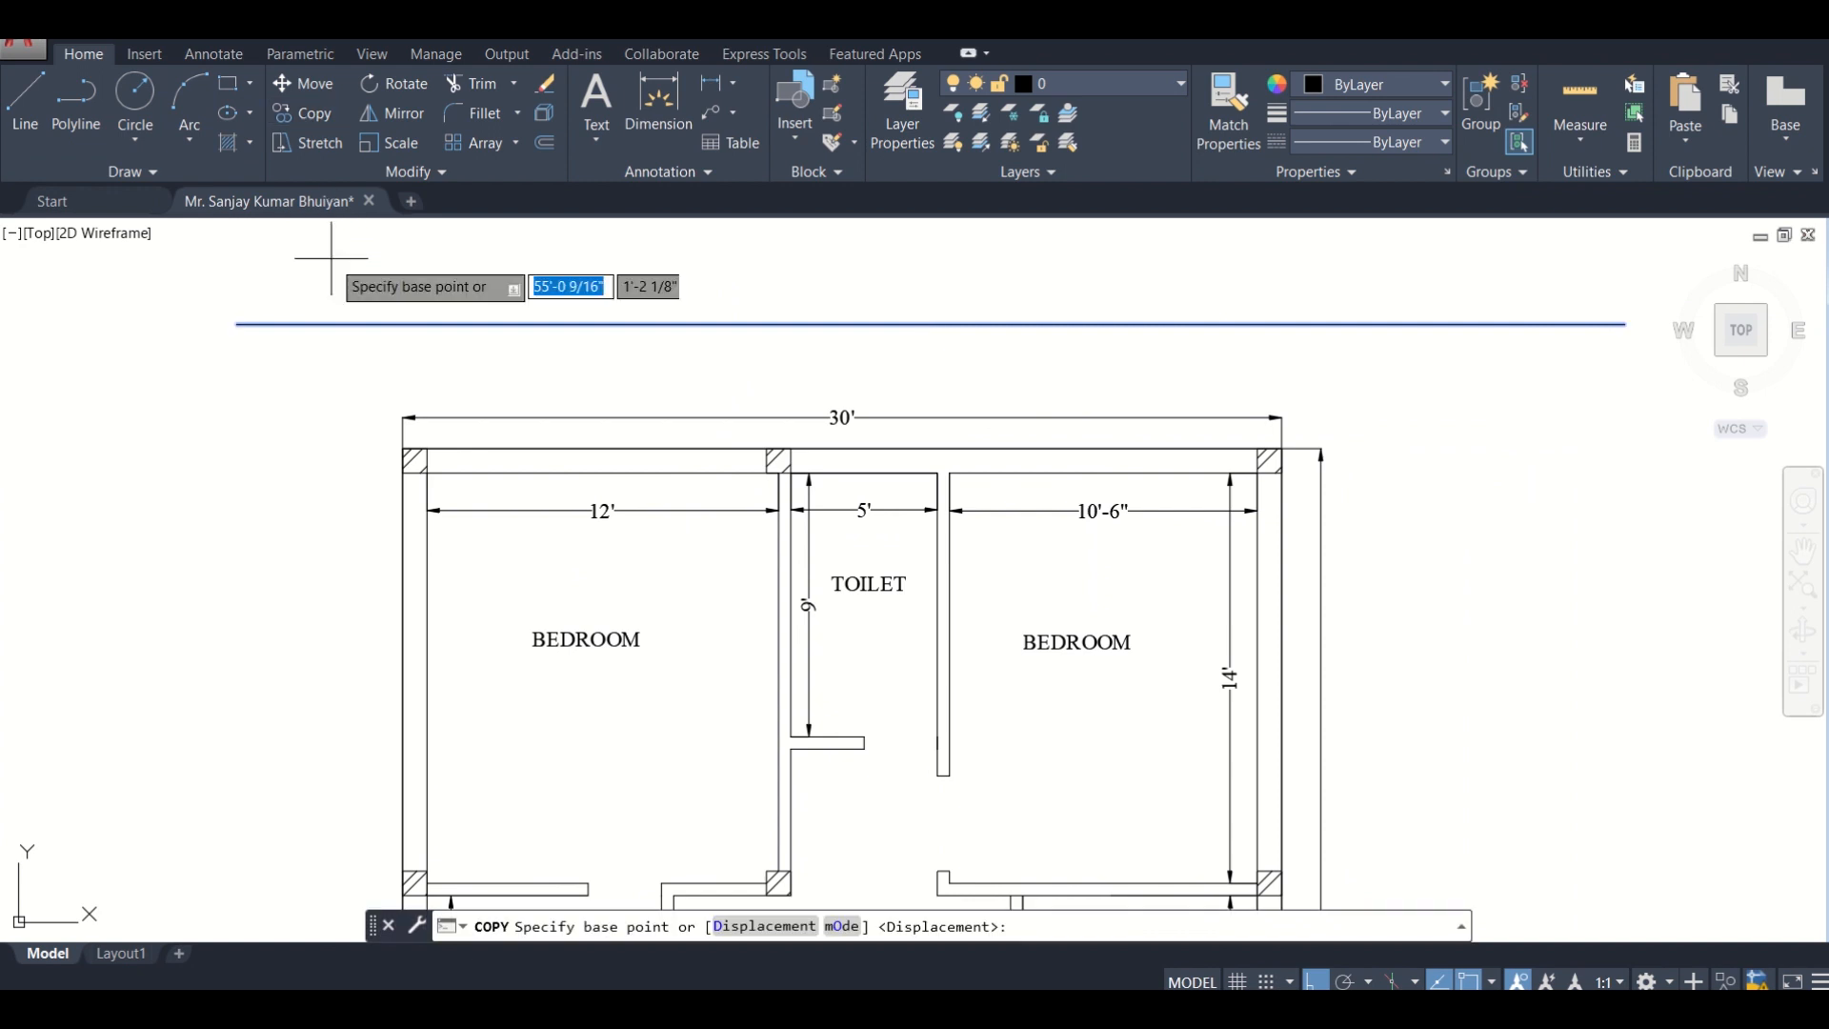
pyautogui.scroll(5, 396, 360)
pyautogui.moveTo(536, 419); pyautogui.dragTo(548, 447, button='middle')
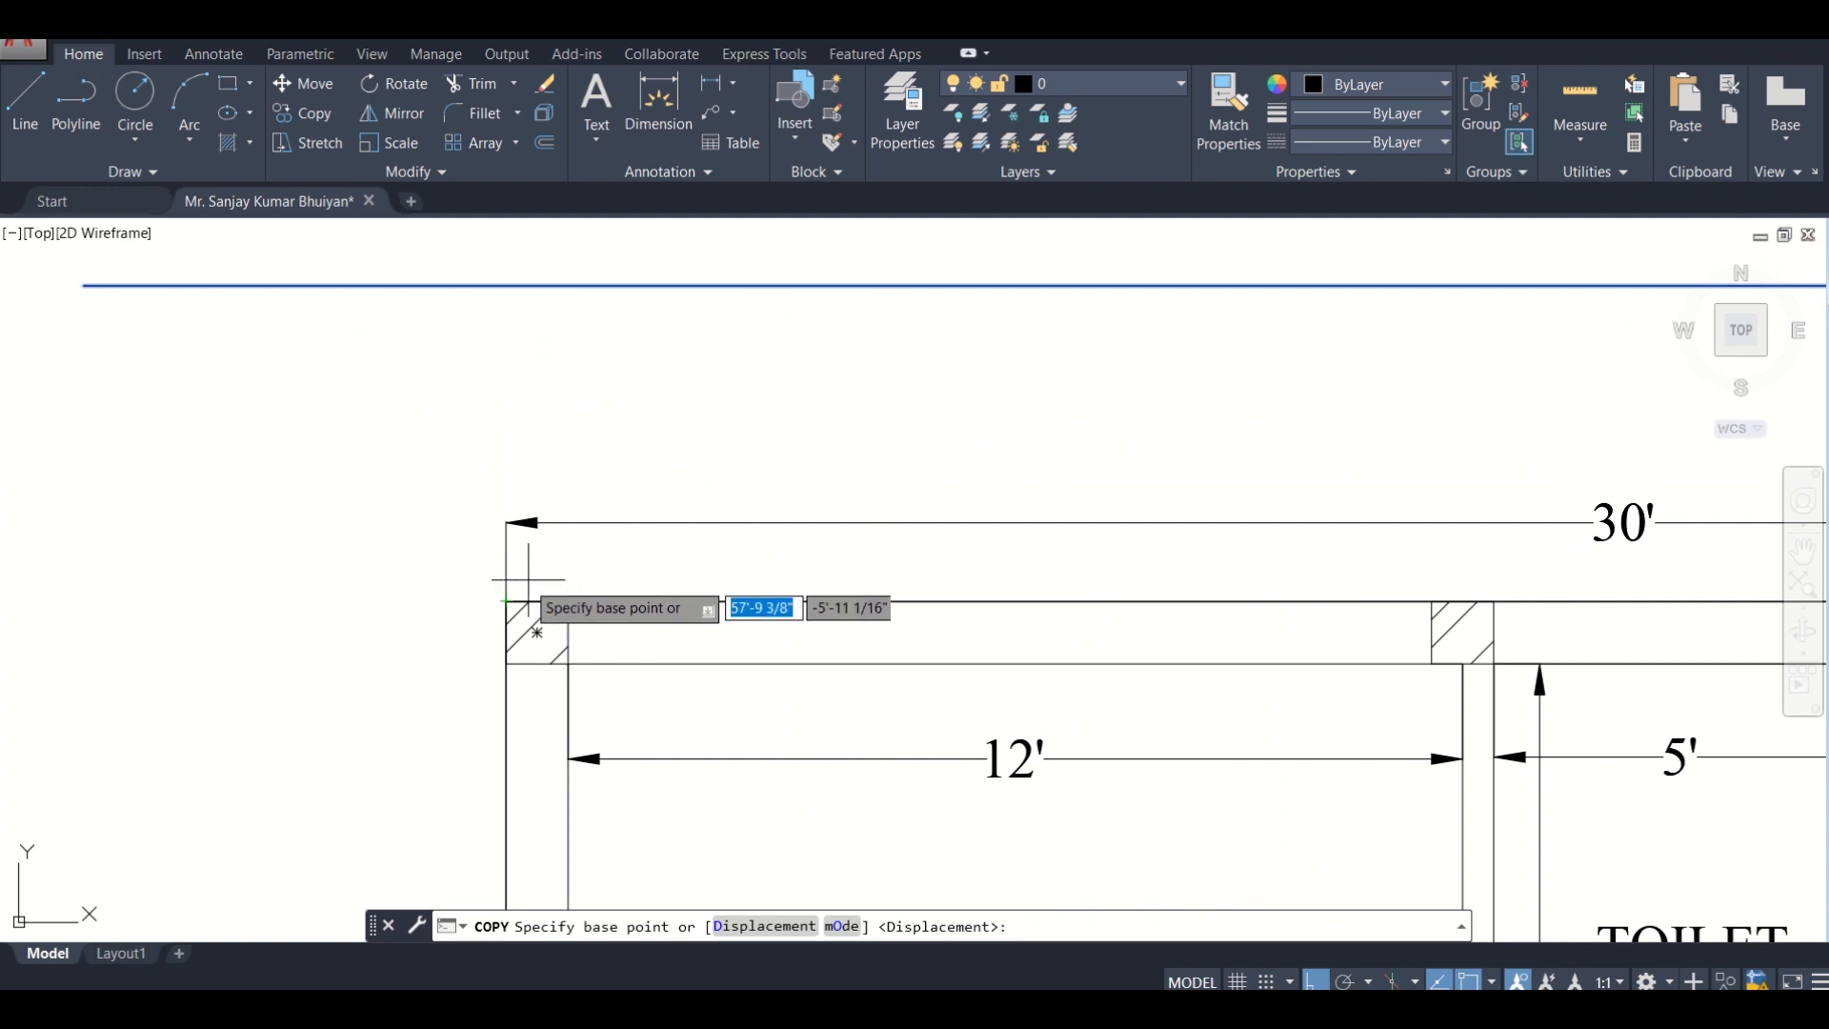
pyautogui.click(538, 285)
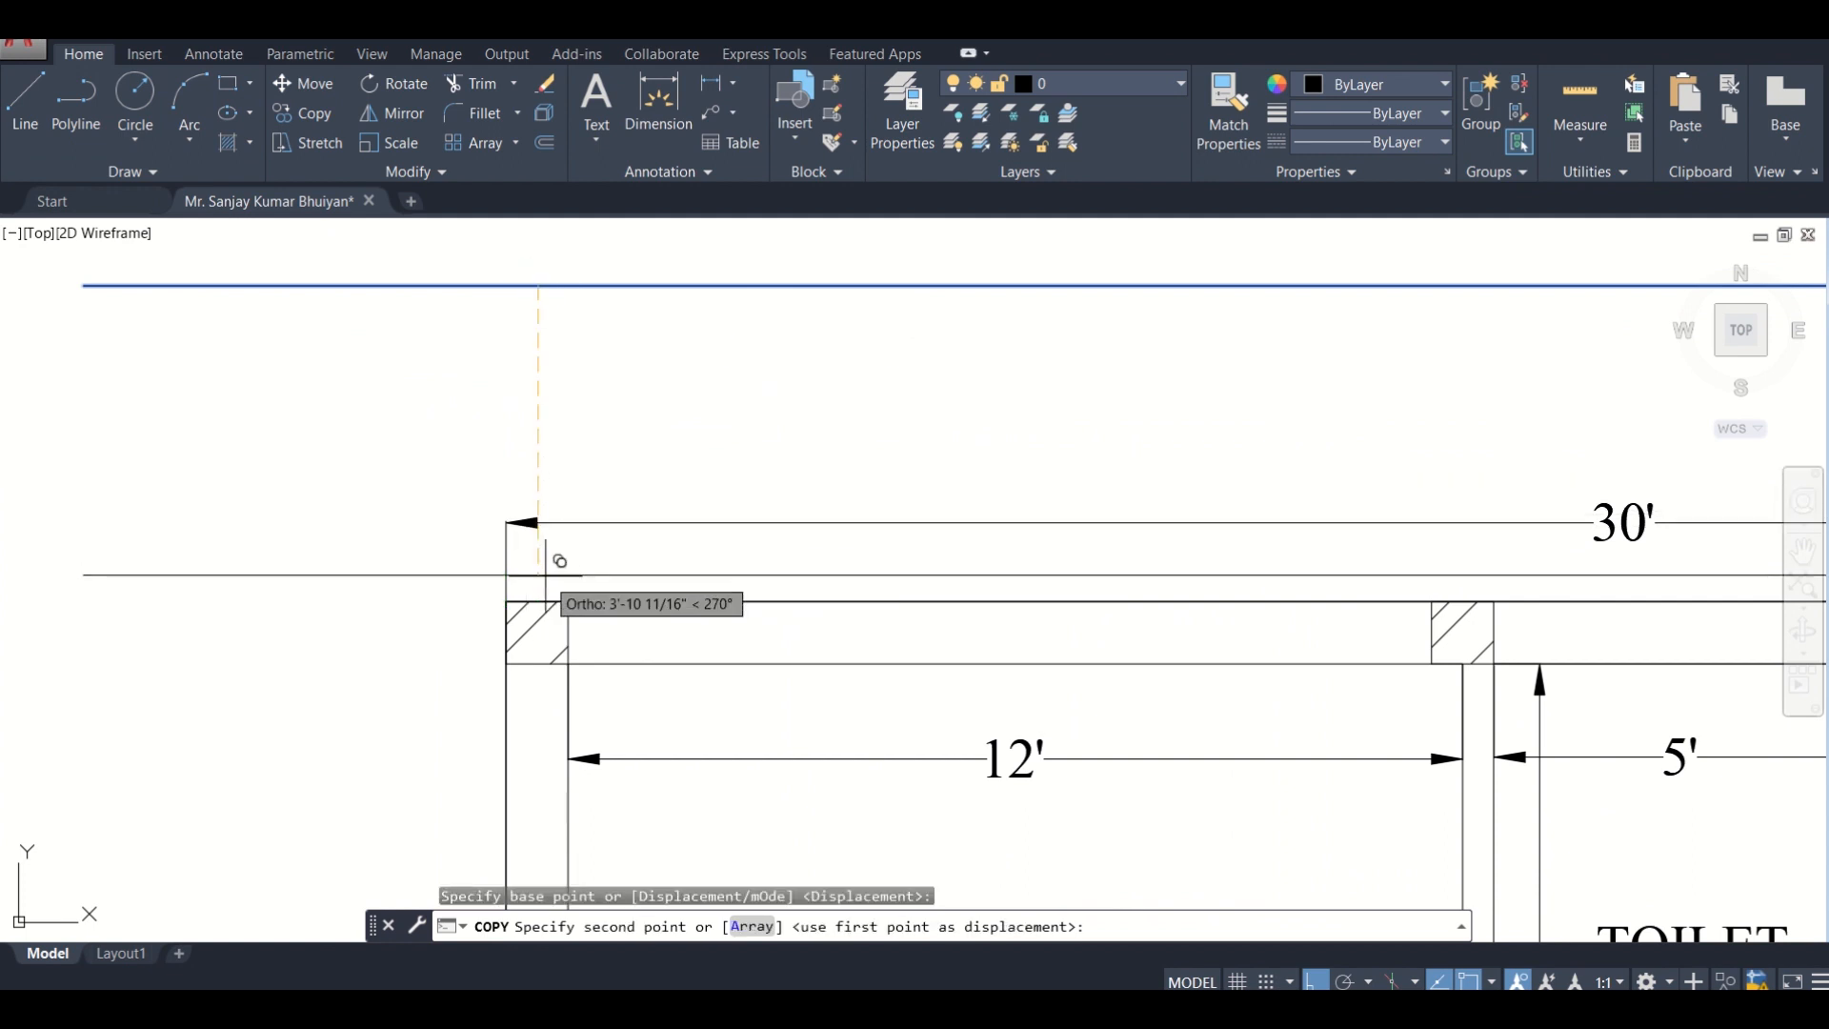
pyautogui.click(524, 631)
pyautogui.scroll(-4, 708, 477)
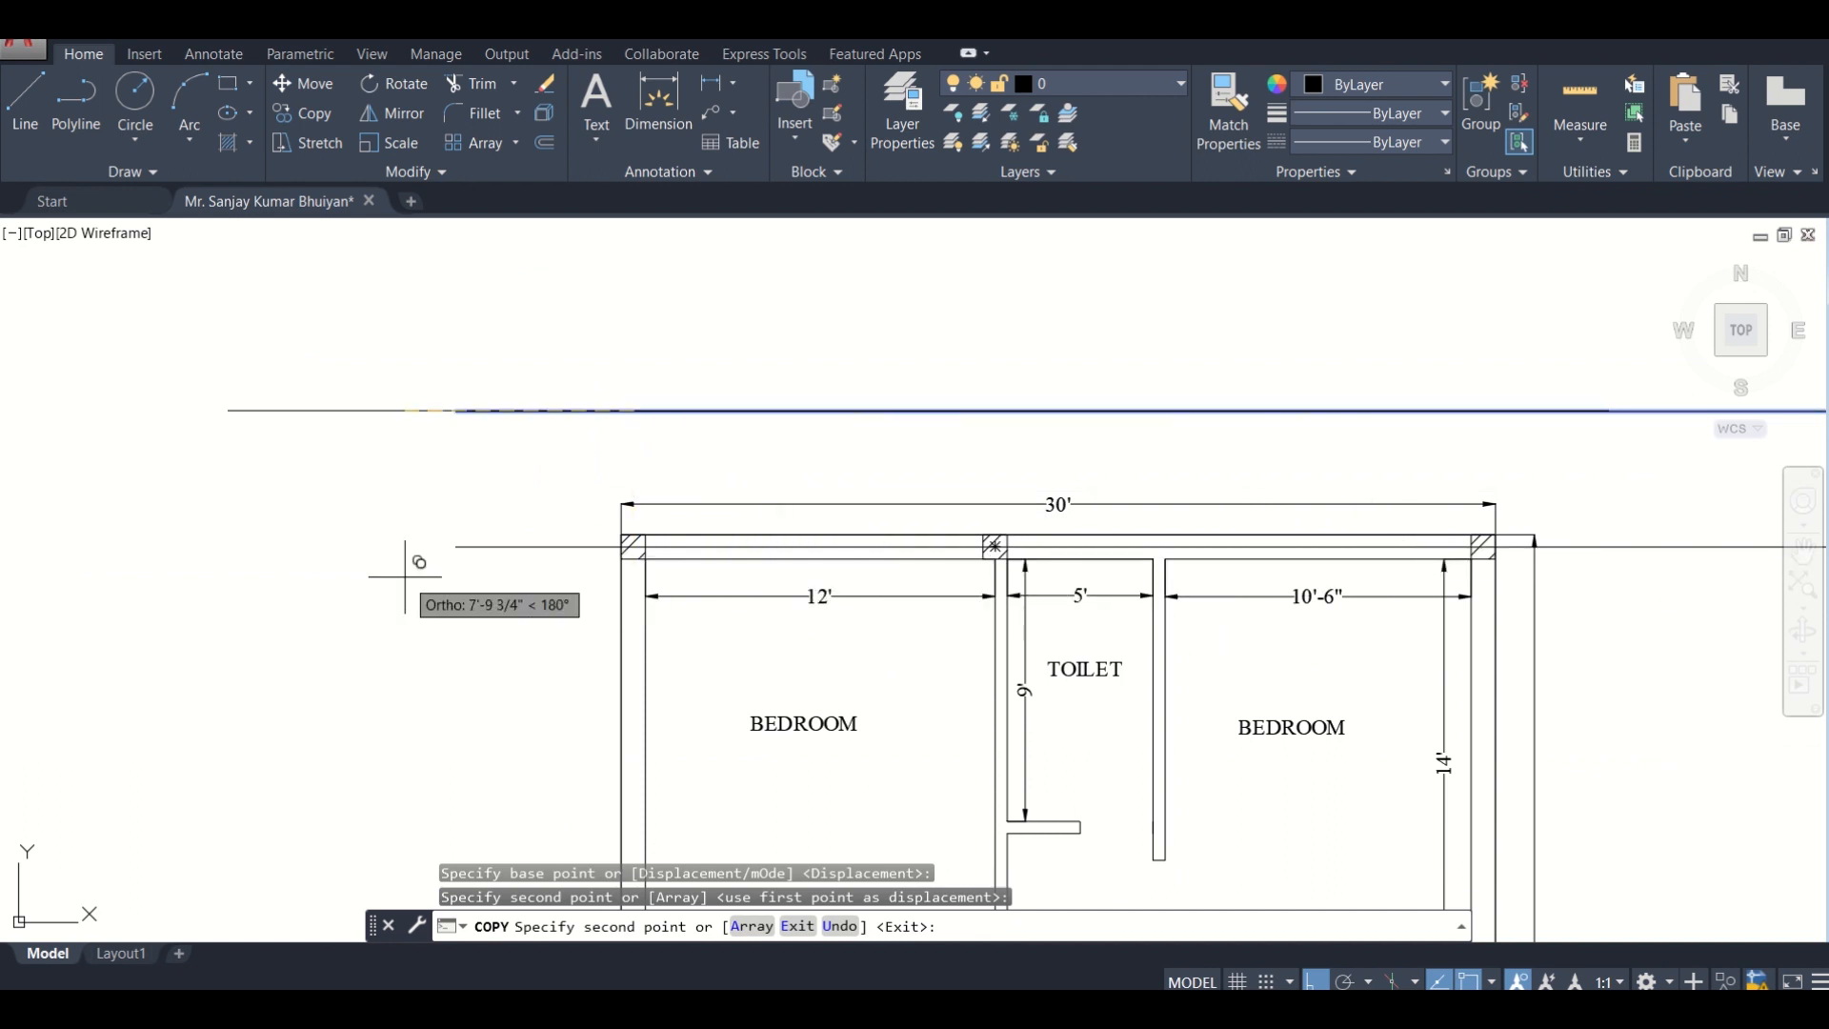
# Place copies of the line through the centres of the second and third column rows, above and below the two side toilets
pyautogui.moveTo(908, 593)
pyautogui.mouseDown(button='middle')
pyautogui.moveTo(806, 363)
pyautogui.moveTo(812, 304)
pyautogui.mouseUp(button='middle')
pyautogui.scroll(6, 621, 664)
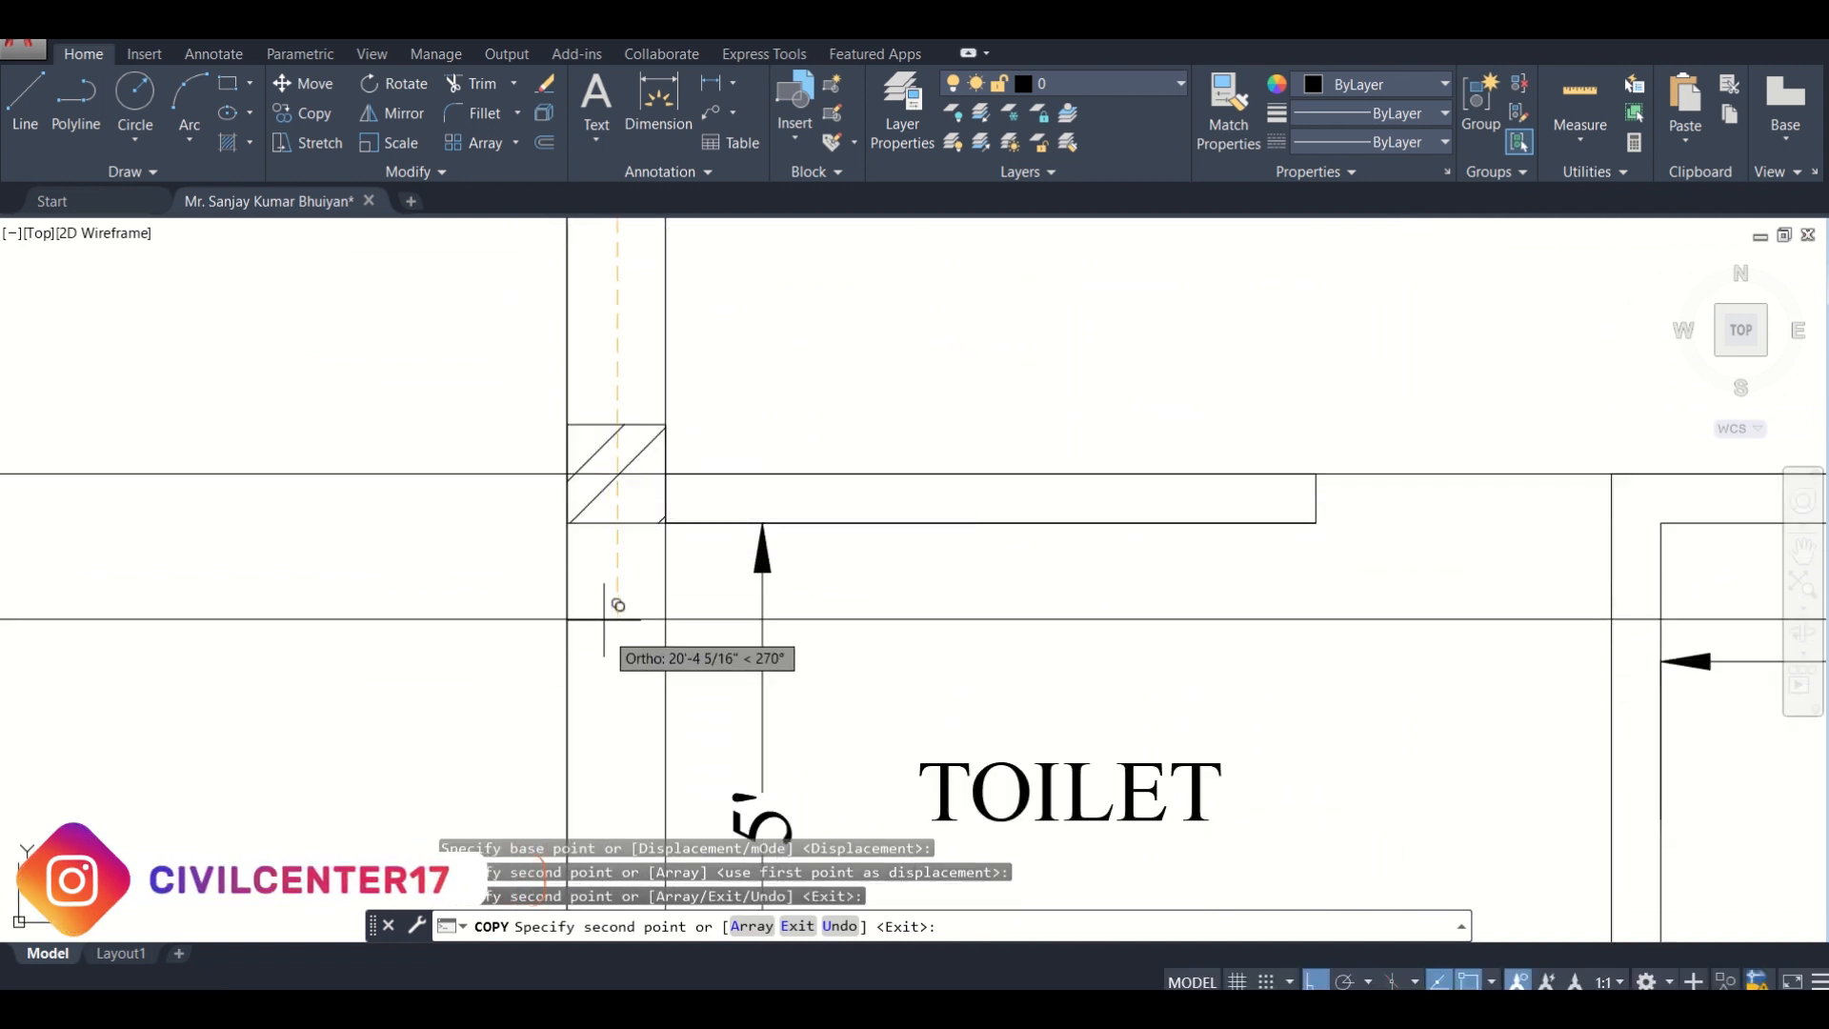
pyautogui.scroll(-5, 615, 610)
pyautogui.moveTo(634, 654); pyautogui.dragTo(634, 429, button='middle')
pyautogui.scroll(-2, 634, 429)
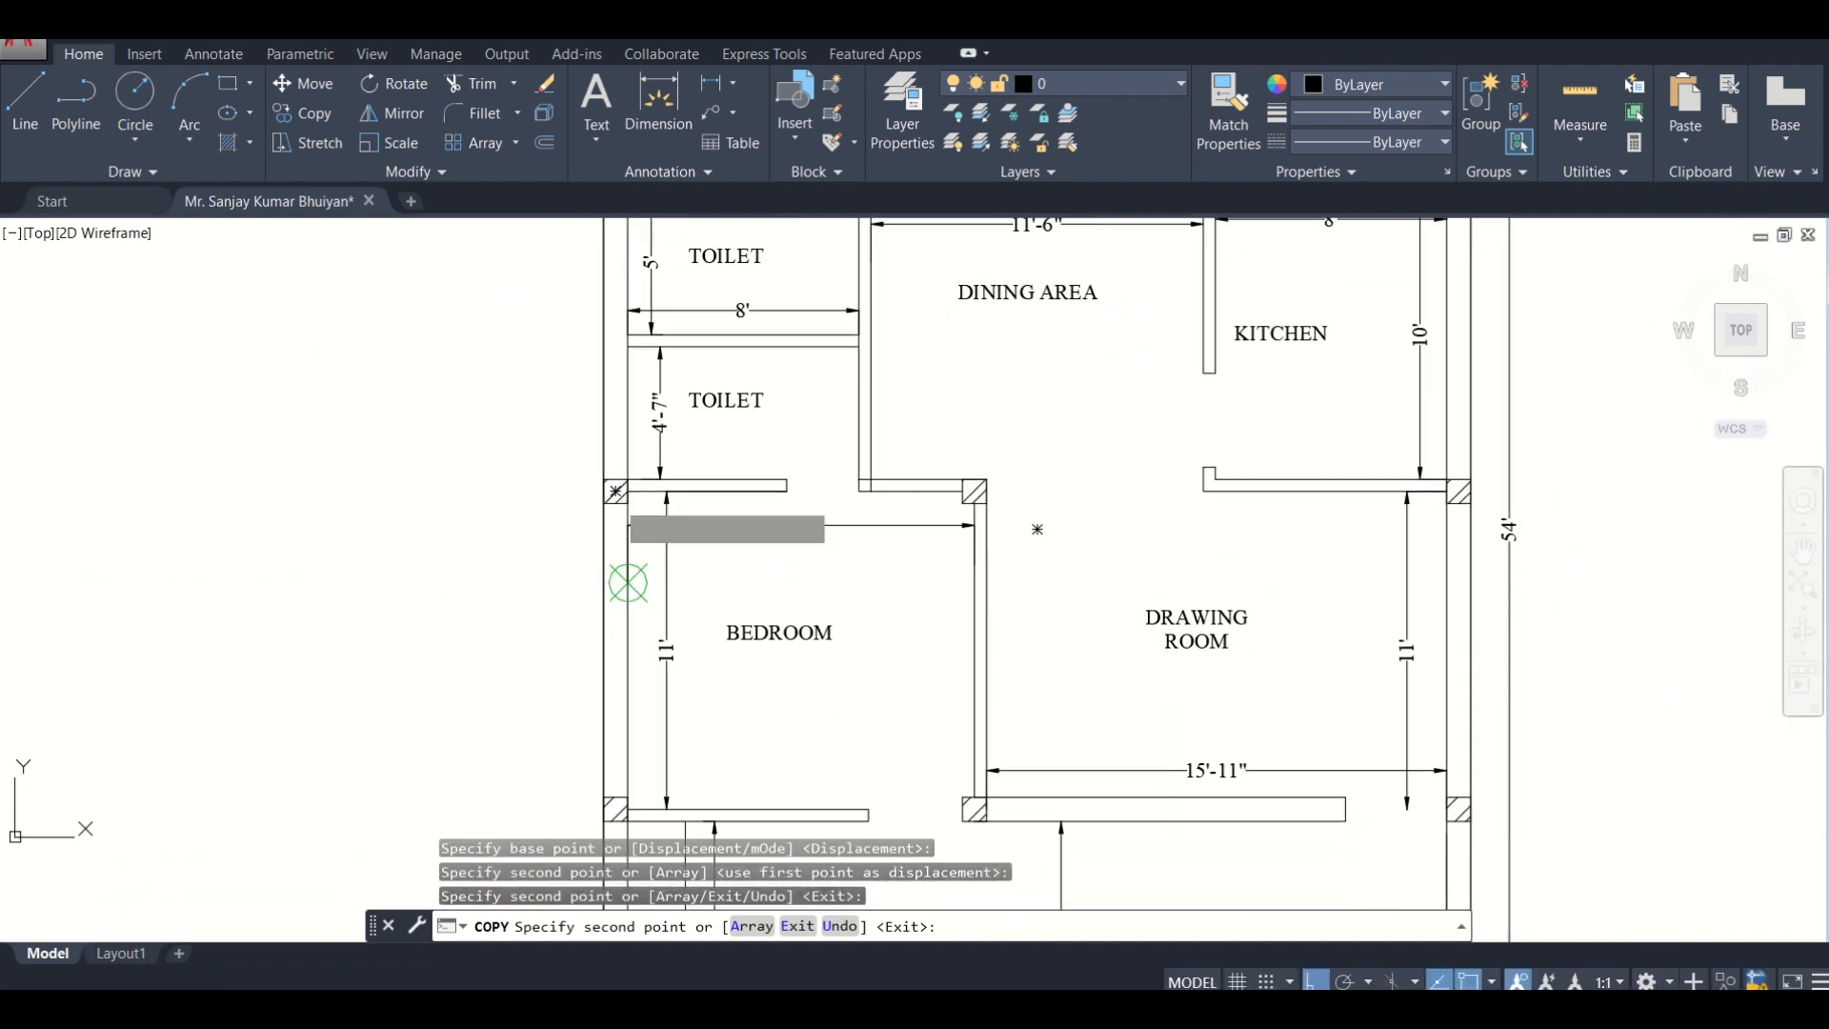
pyautogui.scroll(9, 619, 495)
pyautogui.click(745, 498)
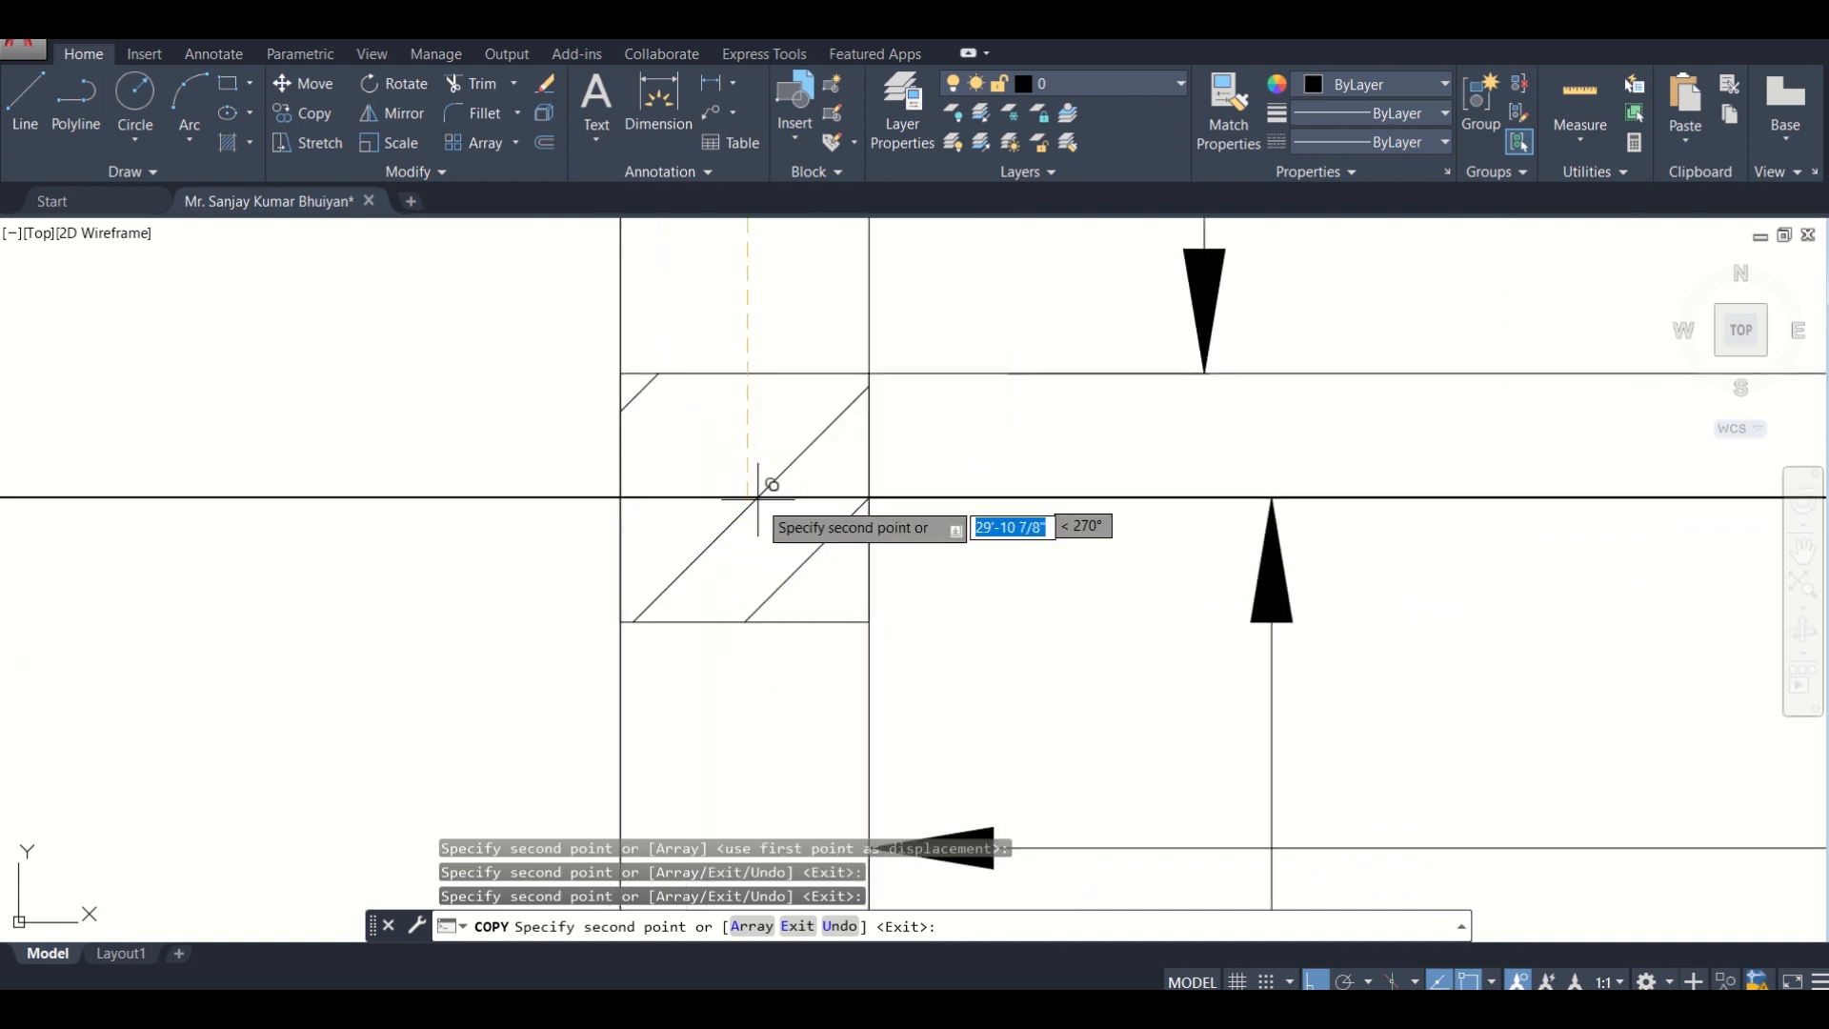
# Place another copy of the line through the centres of the fourth column row, below the drawing room
pyautogui.scroll(-10, 774, 516)
pyautogui.moveTo(813, 653); pyautogui.dragTo(781, 420, button='middle')
pyautogui.scroll(8, 736, 618)
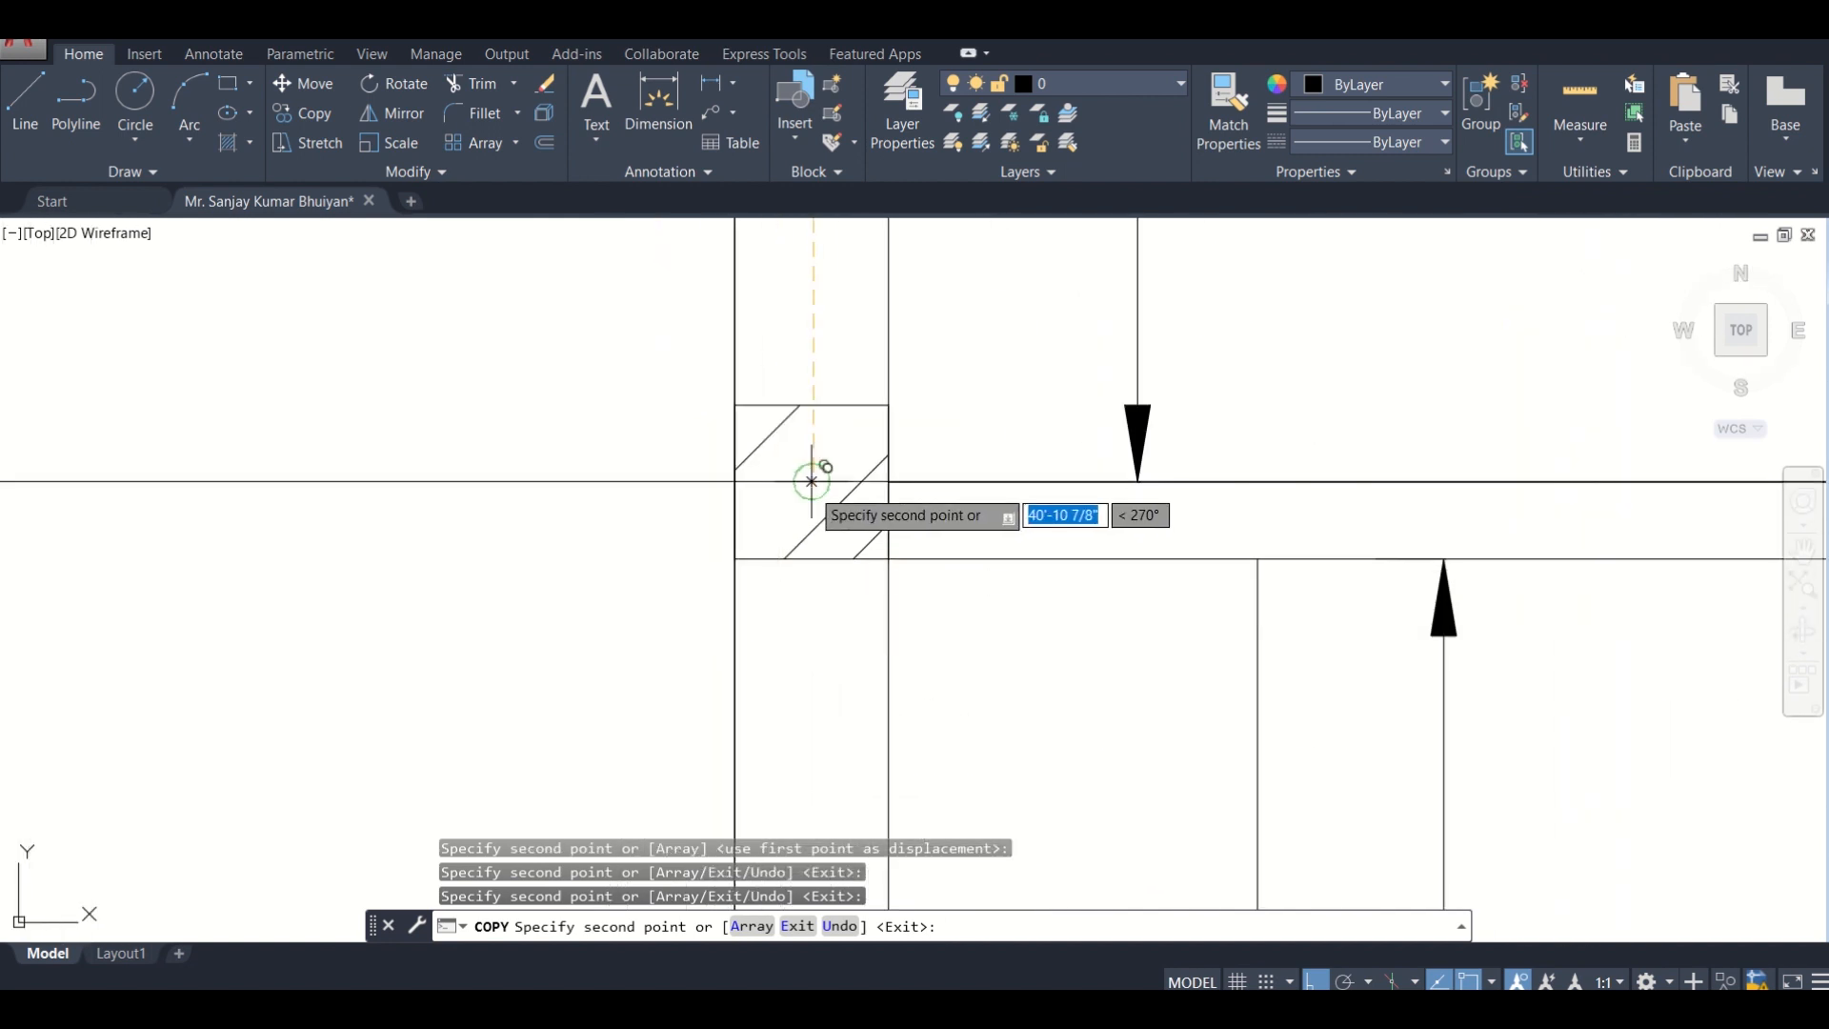
pyautogui.click(812, 482)
# Place copies of the line through the centres of the fifth column row and the bottom column row beside the stairs
pyautogui.scroll(-8, 846, 636)
pyautogui.moveTo(841, 621); pyautogui.dragTo(817, 444, button='middle')
pyautogui.moveTo(817, 654); pyautogui.dragTo(873, 462, button='middle')
pyautogui.scroll(3, 827, 553)
pyautogui.click(828, 553)
pyautogui.scroll(-2, 827, 557)
pyautogui.scroll(4, 884, 657)
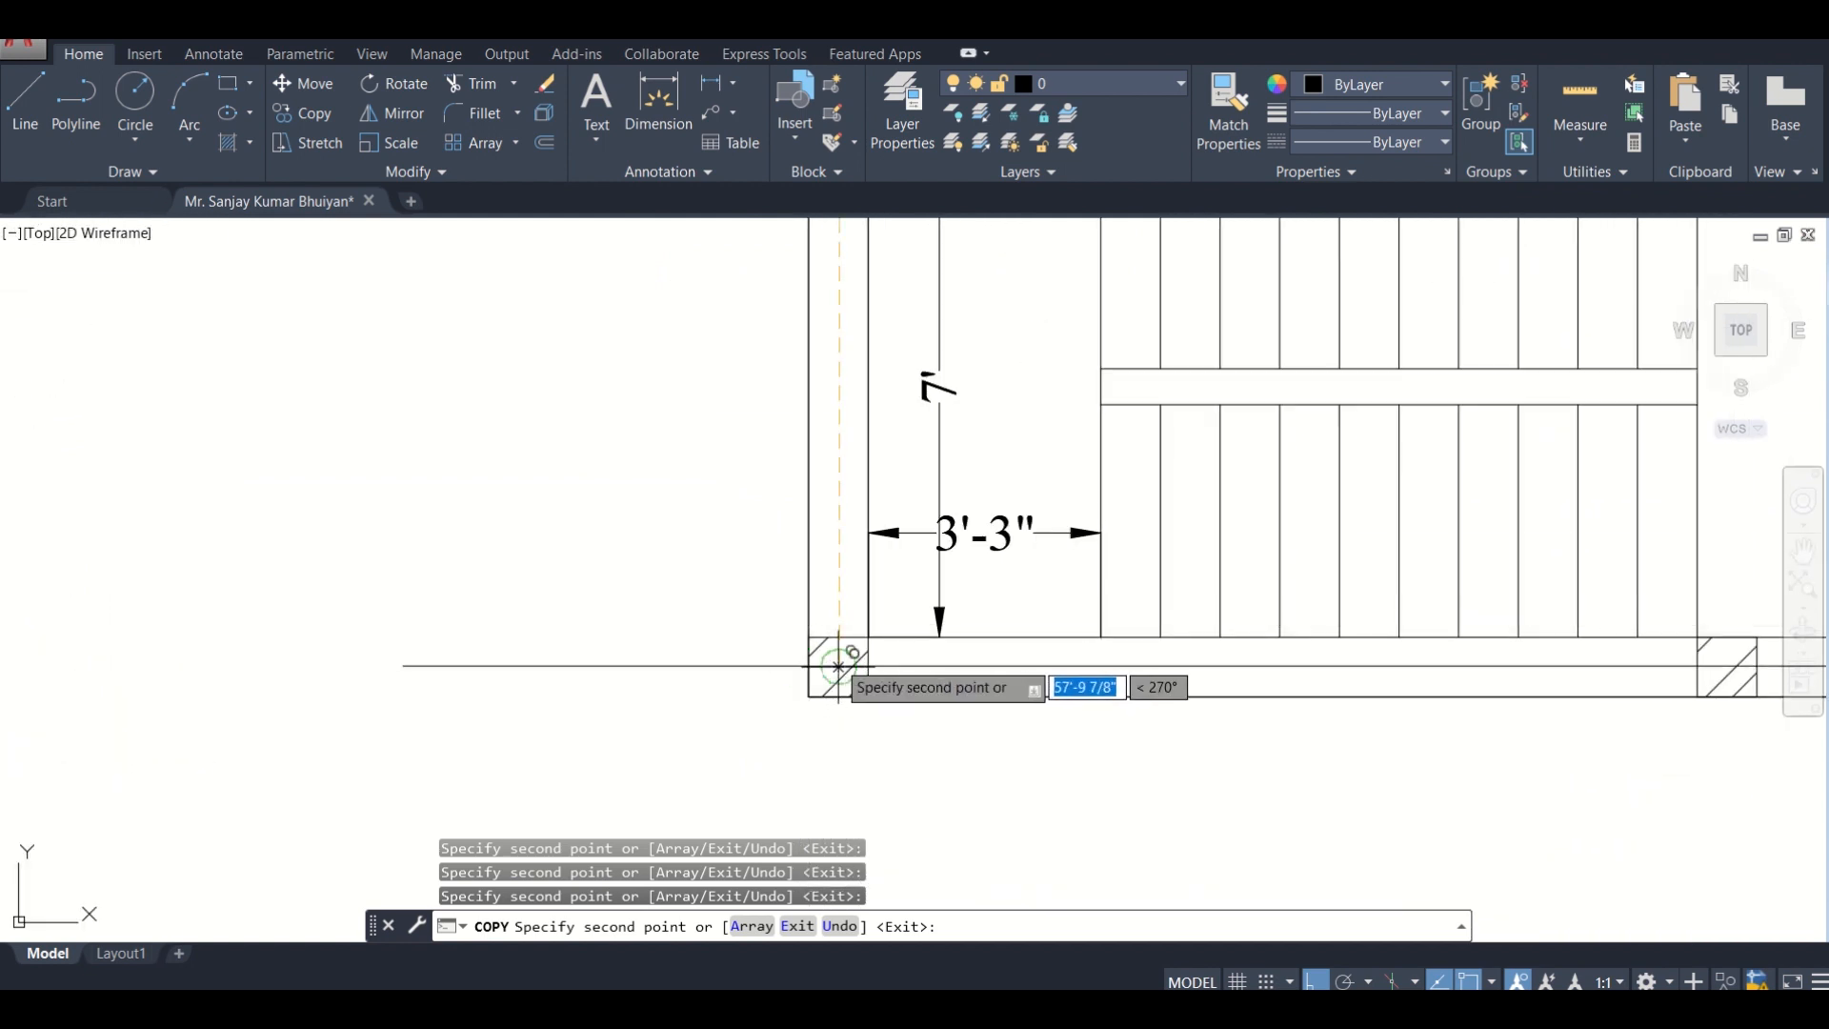
pyautogui.click(838, 665)
pyautogui.scroll(-6, 828, 638)
pyautogui.scroll(1, 874, 572)
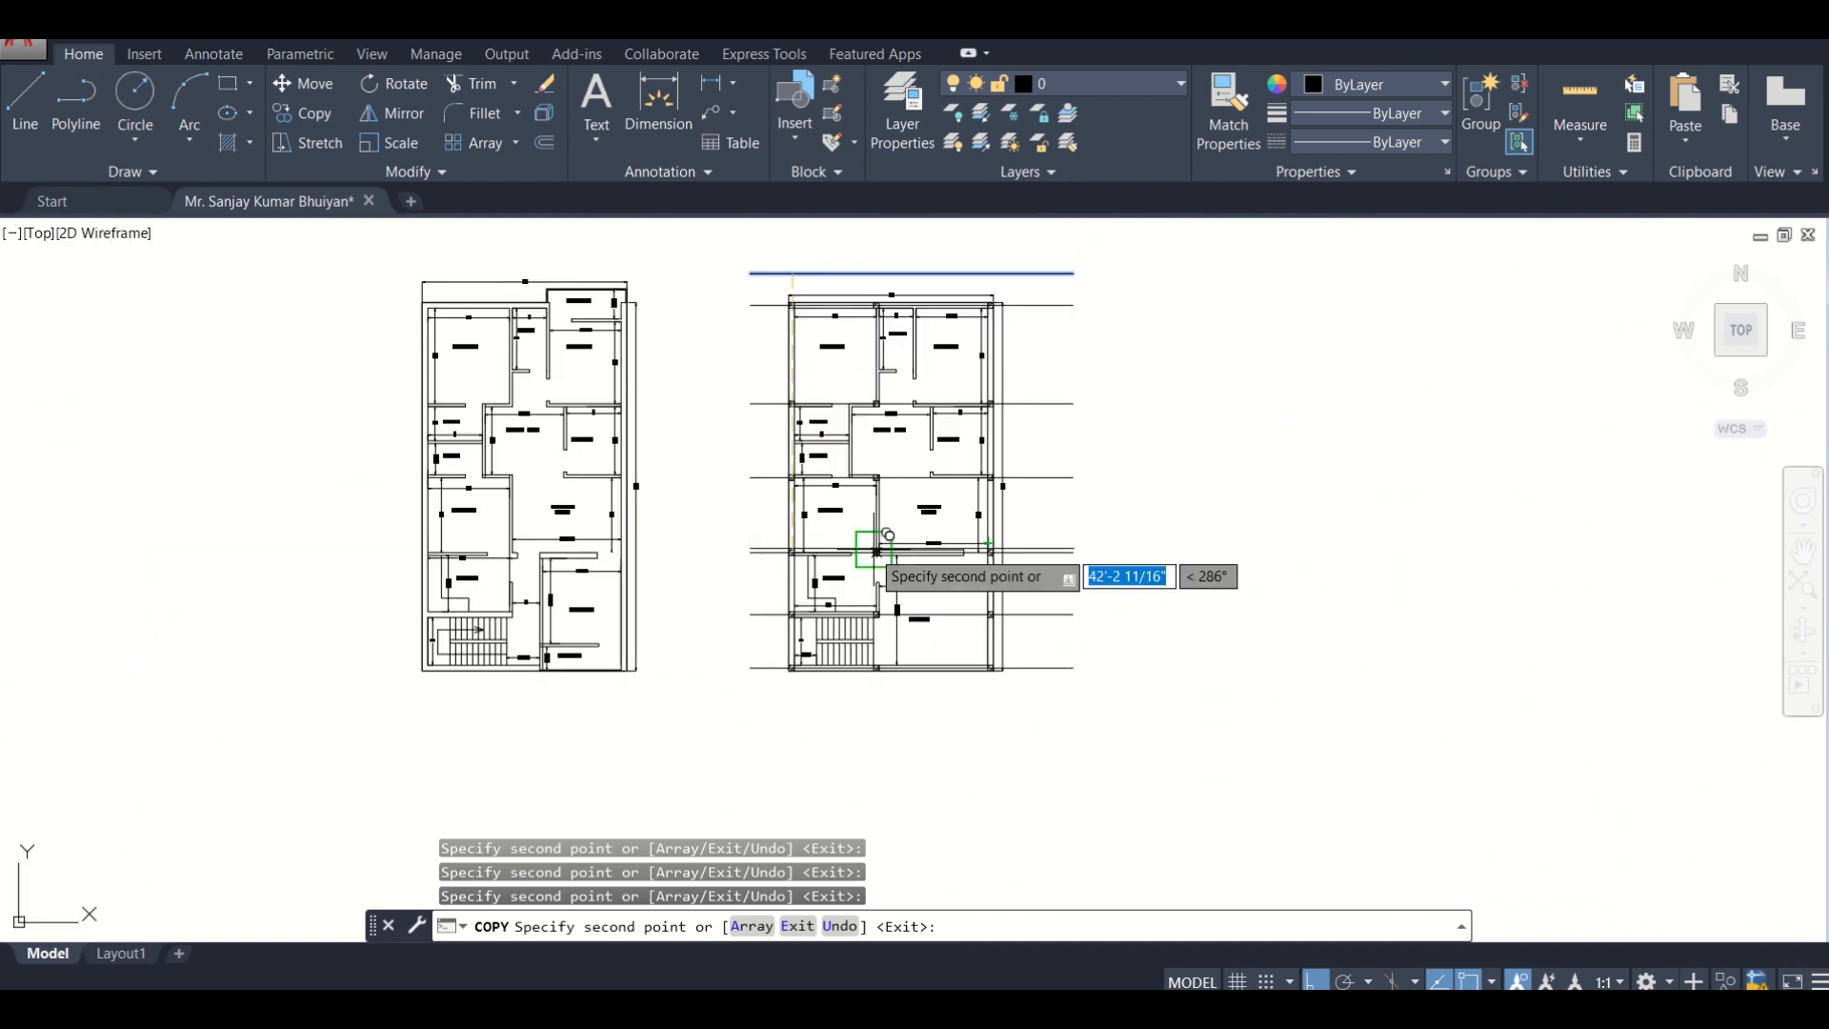
# Try to place another copy of the line along the lower wall of the toilet between the upper bedrooms
pyautogui.scroll(4, 834, 514)
pyautogui.moveTo(829, 470); pyautogui.dragTo(816, 540, button='middle')
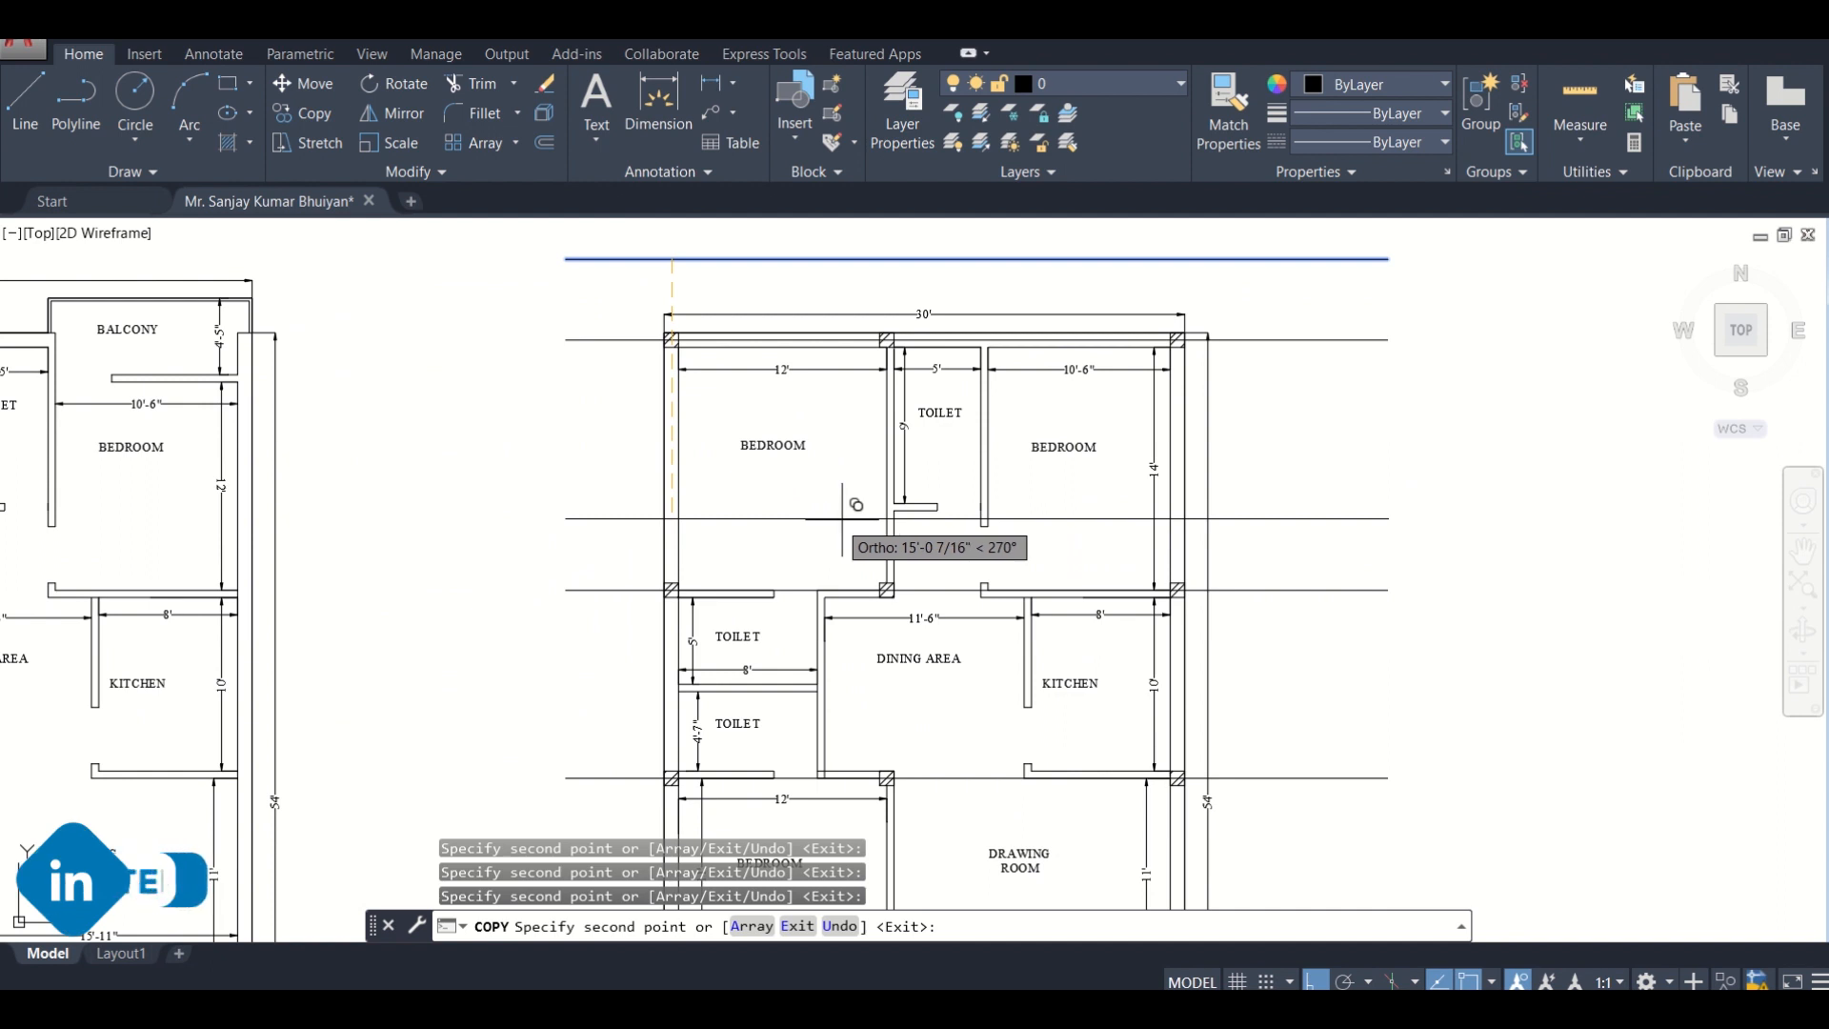
pyautogui.scroll(4, 843, 519)
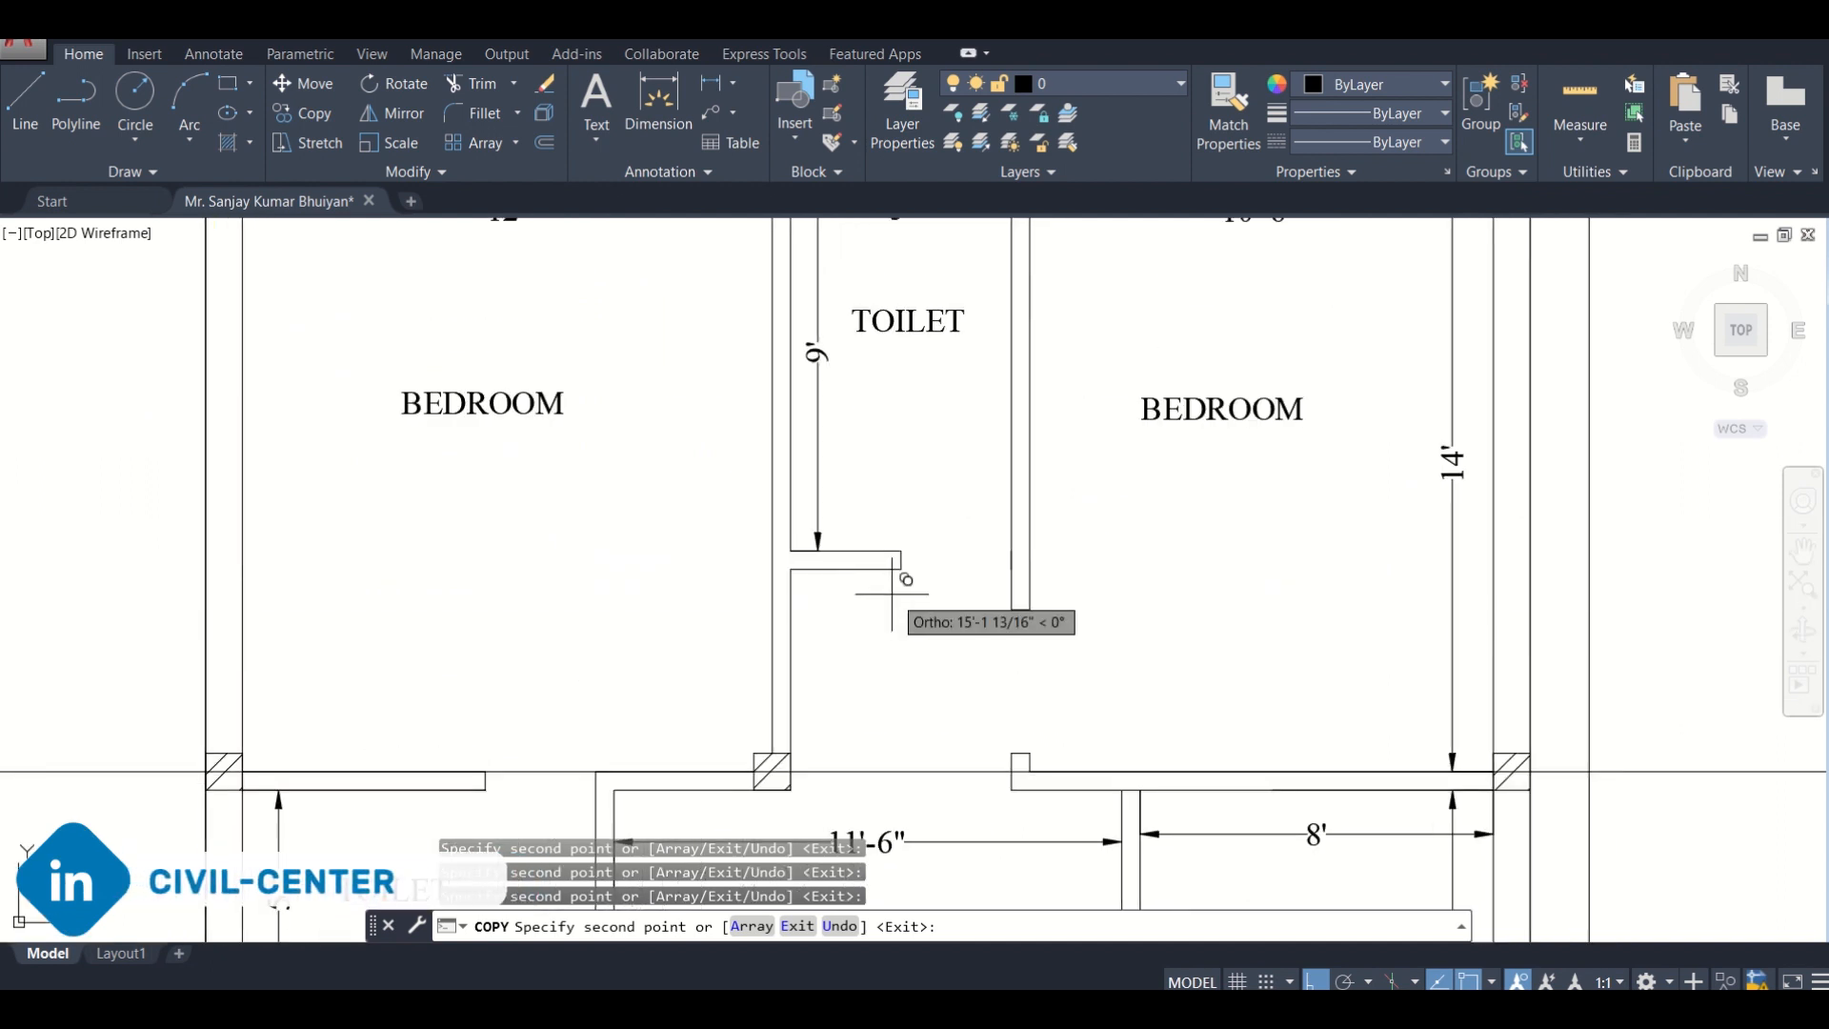
pyautogui.scroll(-4, 891, 594)
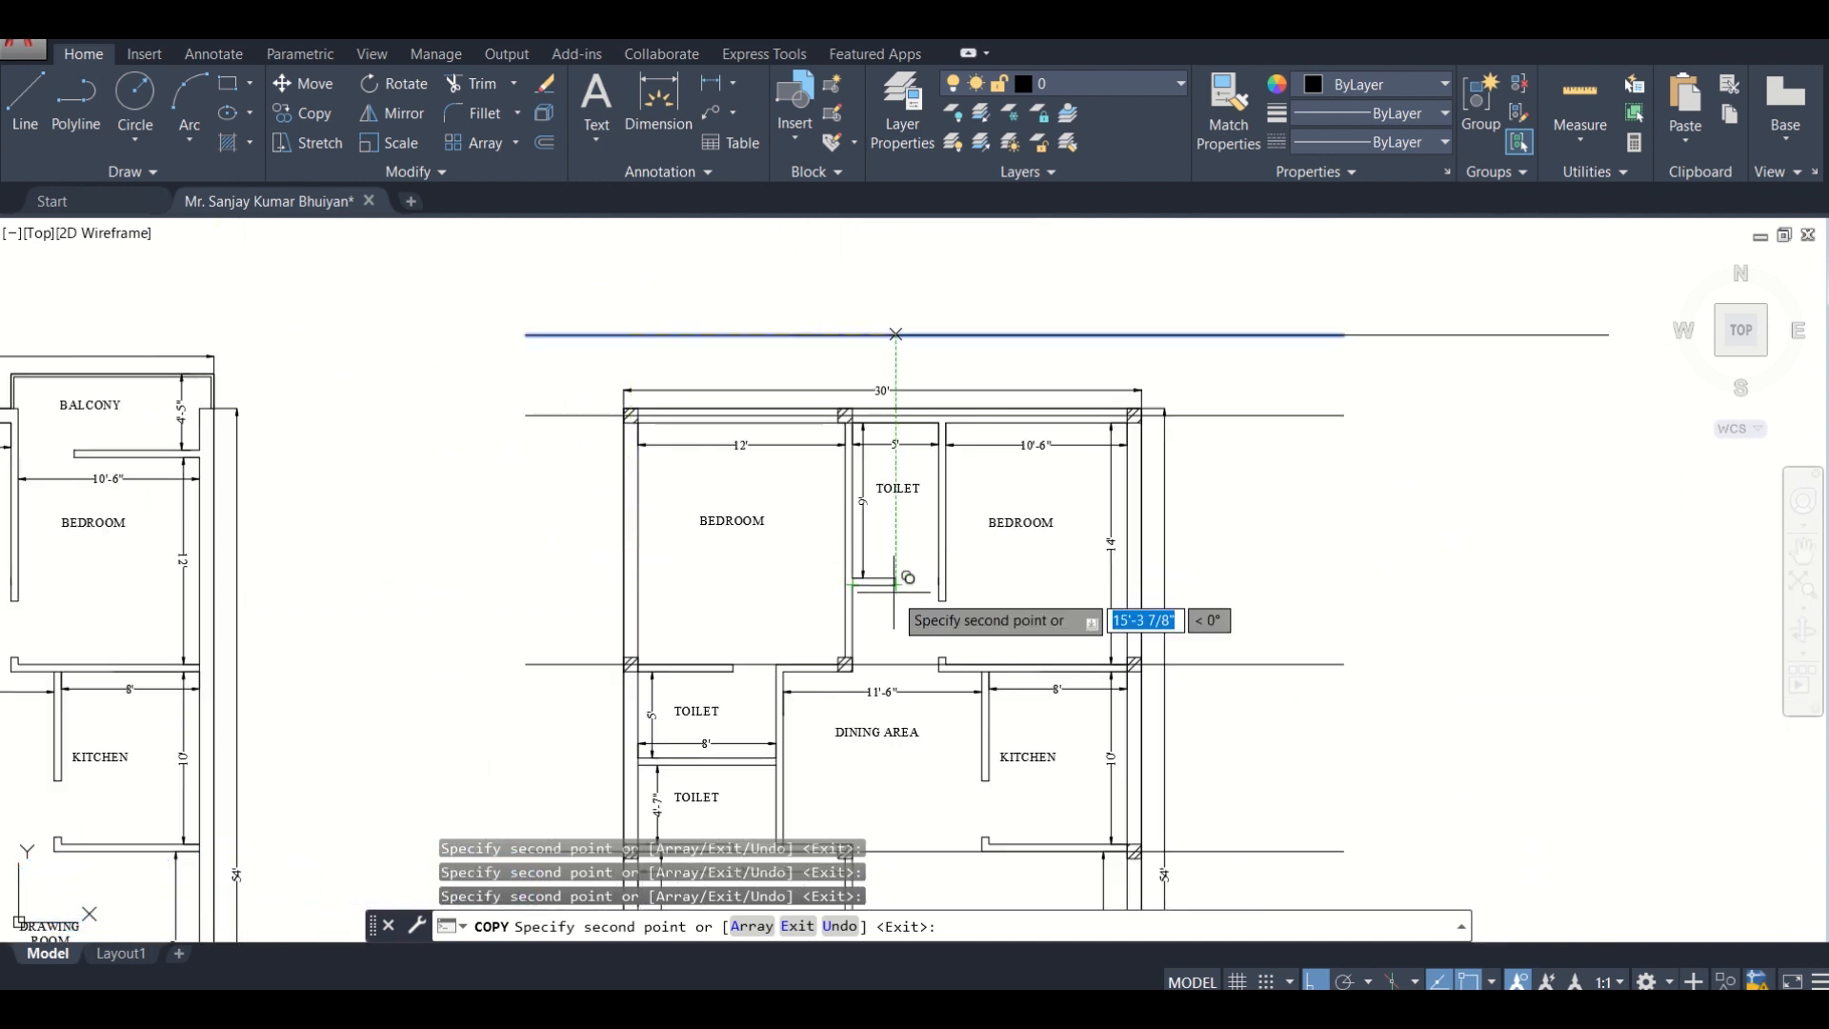
pyautogui.scroll(4, 858, 584)
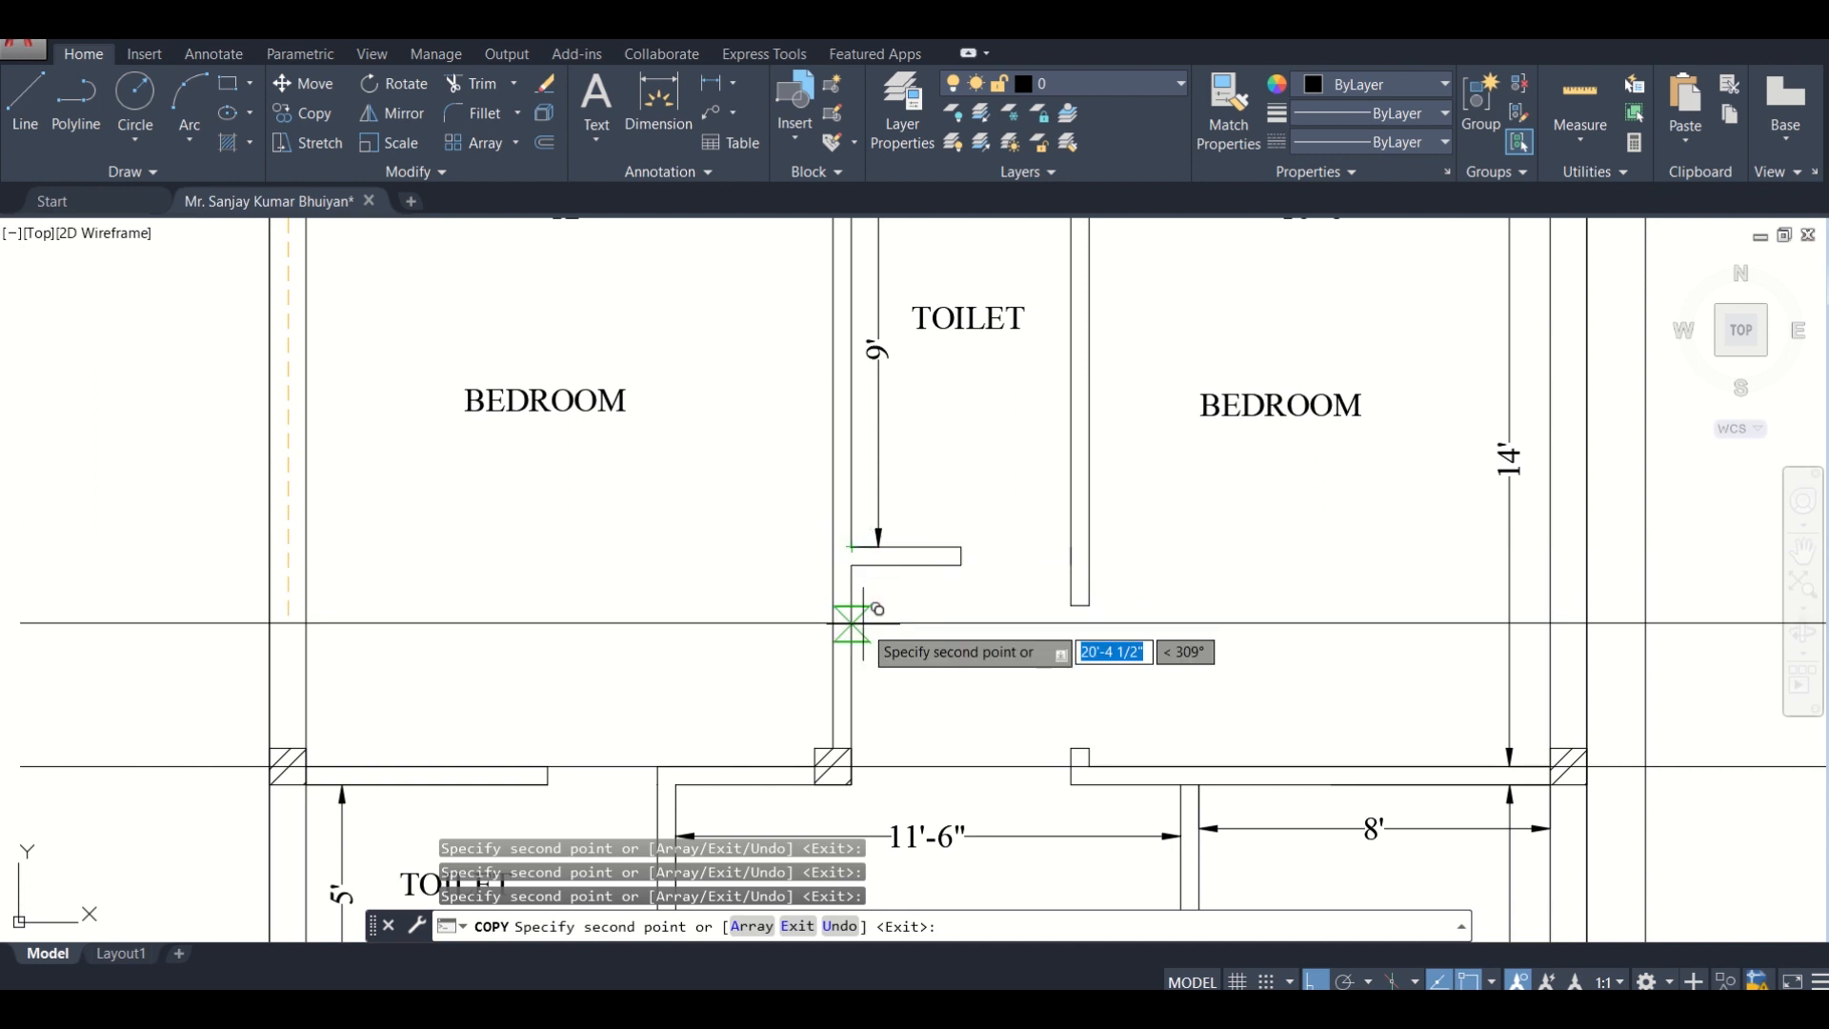
pyautogui.scroll(-4, 862, 543)
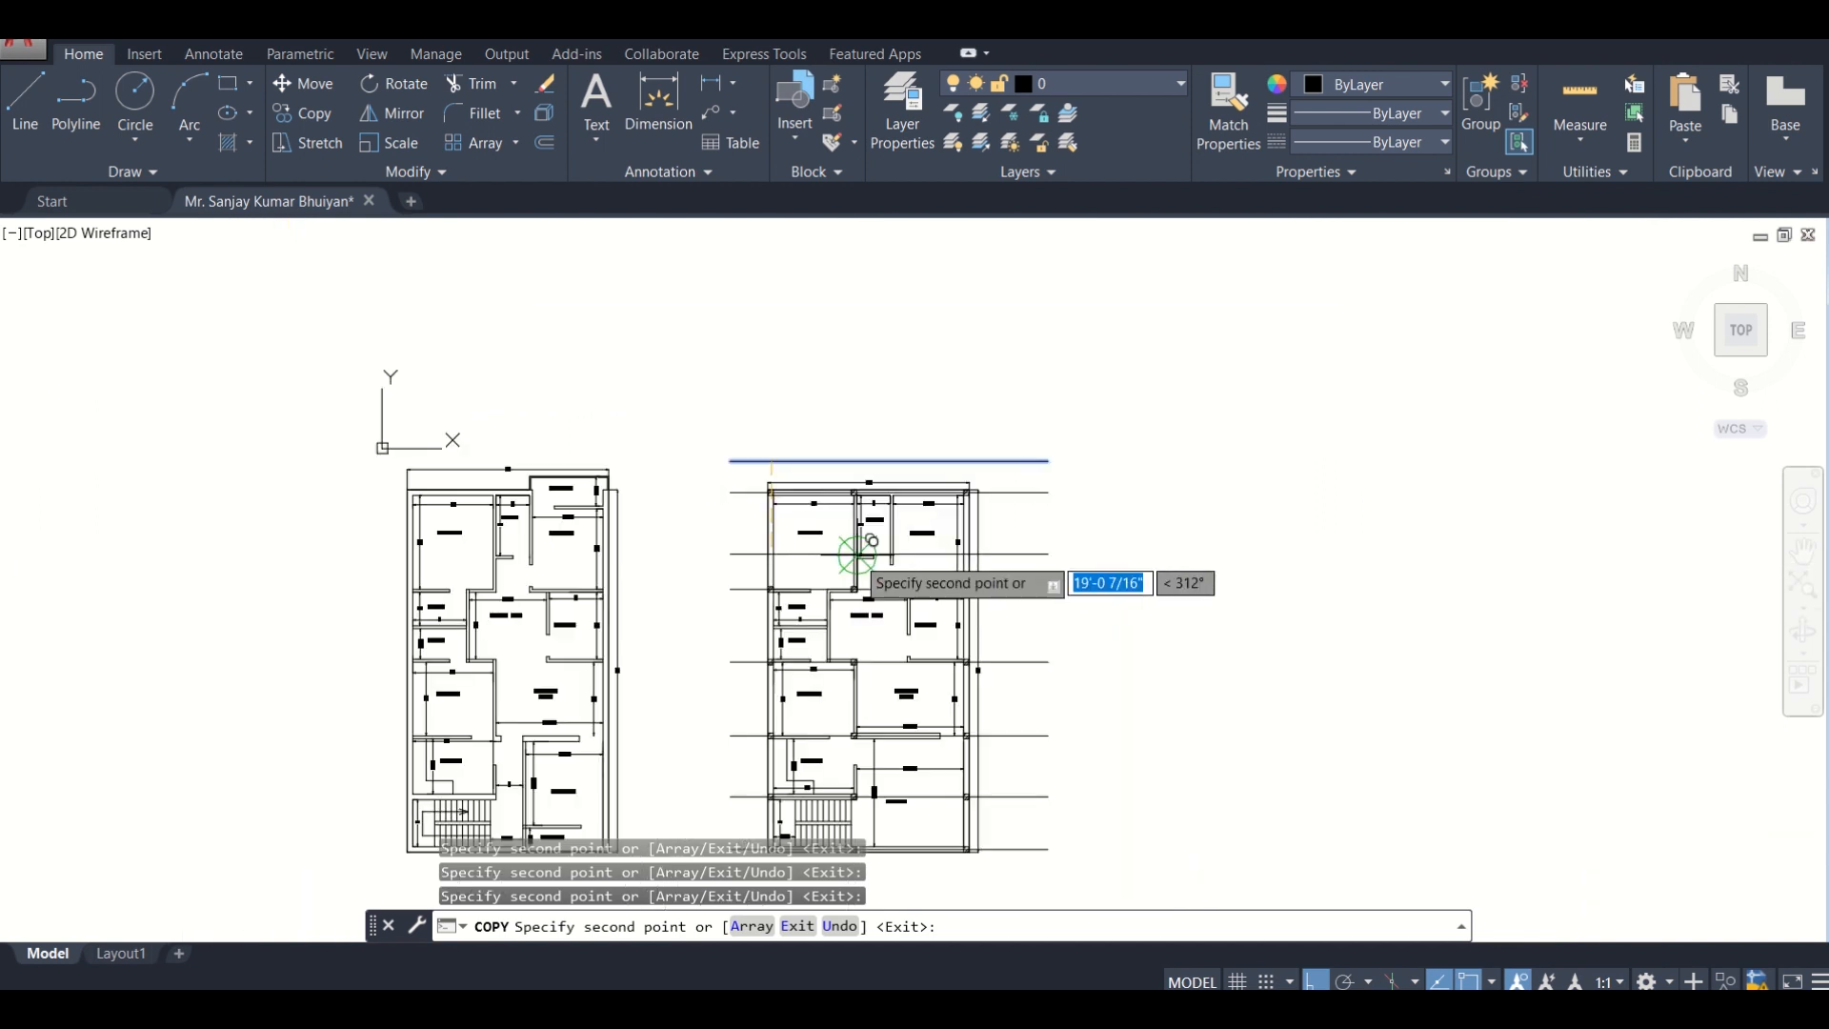
pyautogui.scroll(2, 862, 533)
pyautogui.press('Escape')
# Delete the misplaced line copy crossing the lower wall of the toilet between the upper bedrooms
pyautogui.scroll(4, 855, 553)
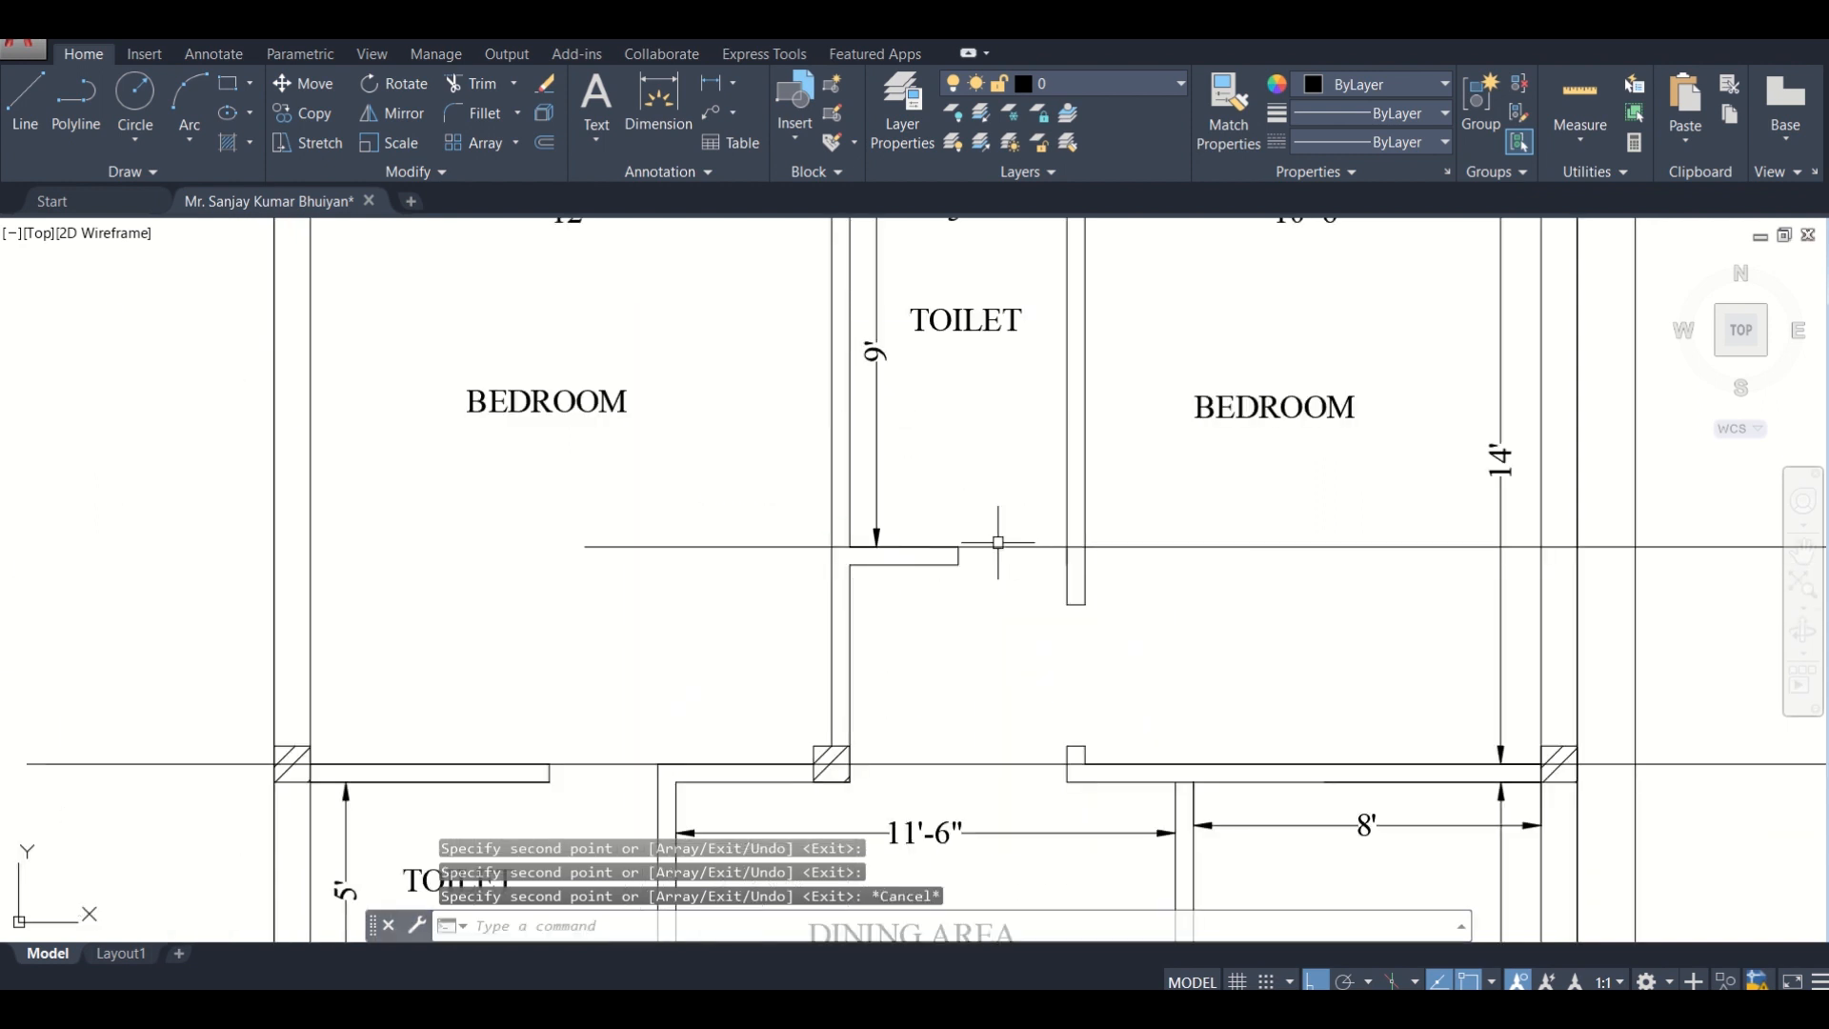
pyautogui.scroll(-7, 997, 543)
pyautogui.scroll(5, 995, 538)
pyautogui.click(1002, 538)
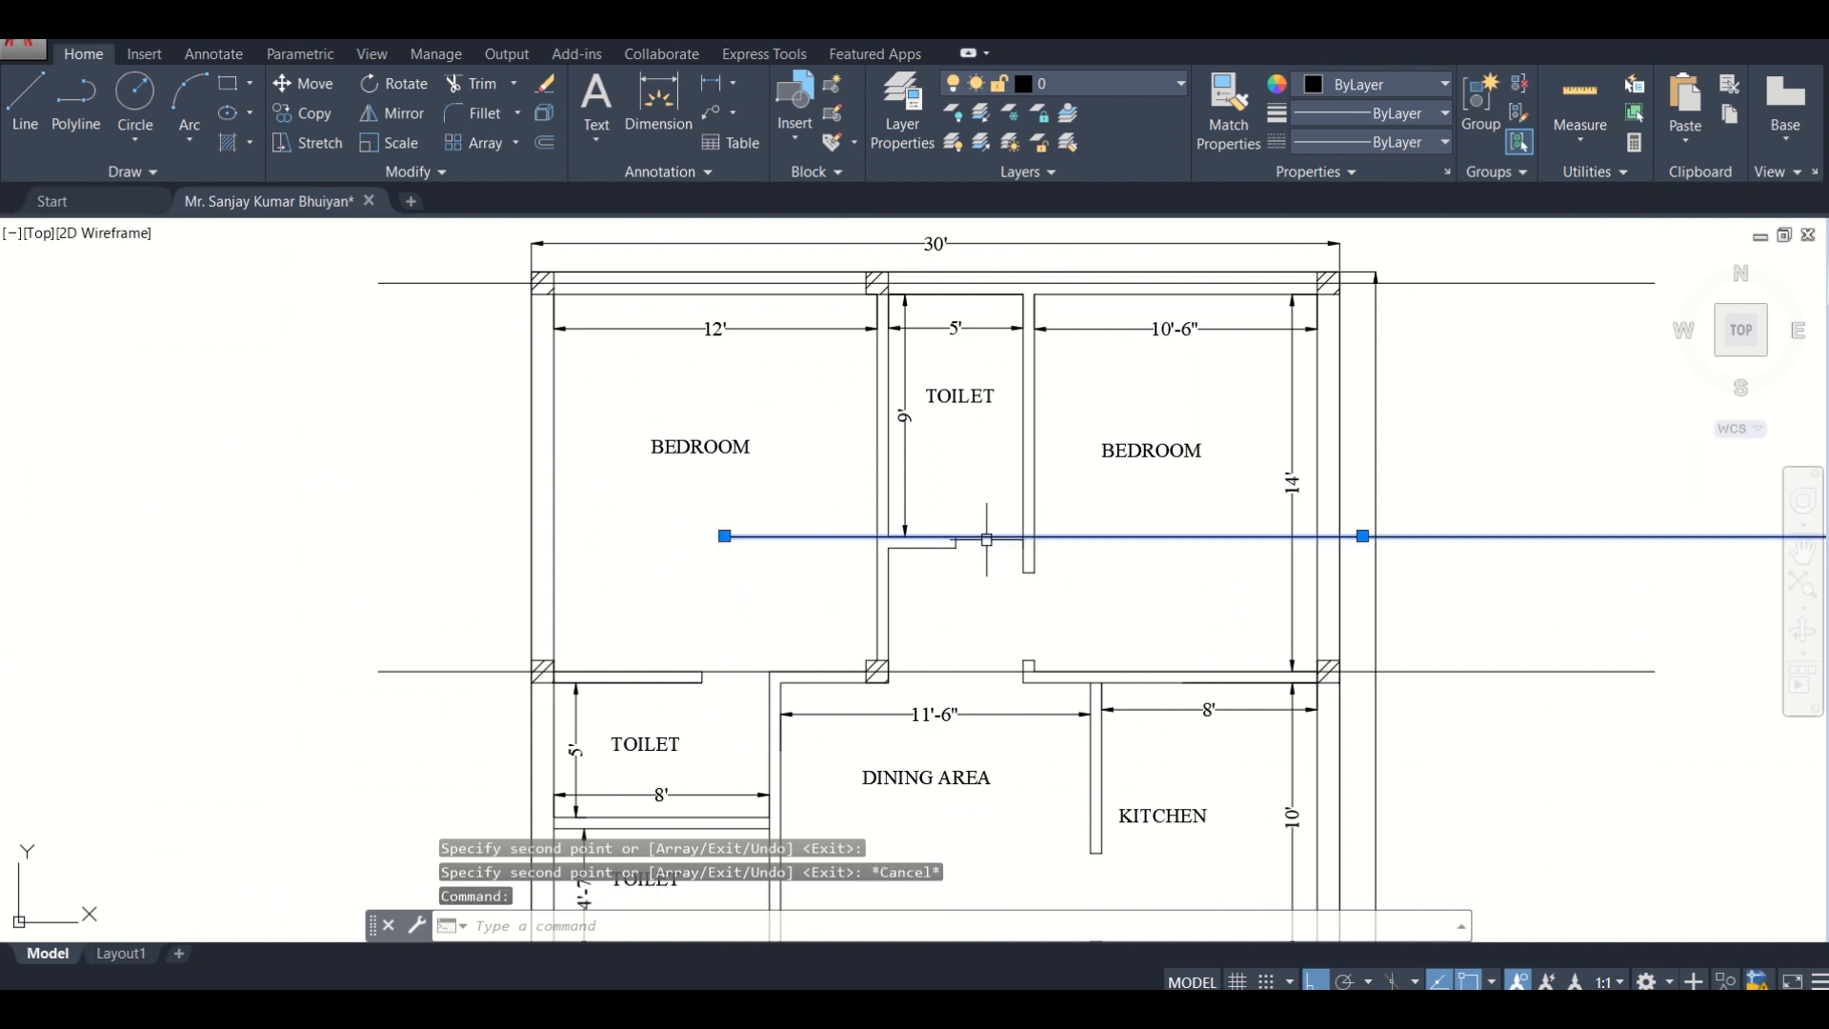
pyautogui.press('Delete')
# Copy the top column row's centre line down to the upper face of the toilet's lower wall between the upper bedrooms
pyautogui.scroll(-2, 935, 461)
pyautogui.scroll(2, 939, 462)
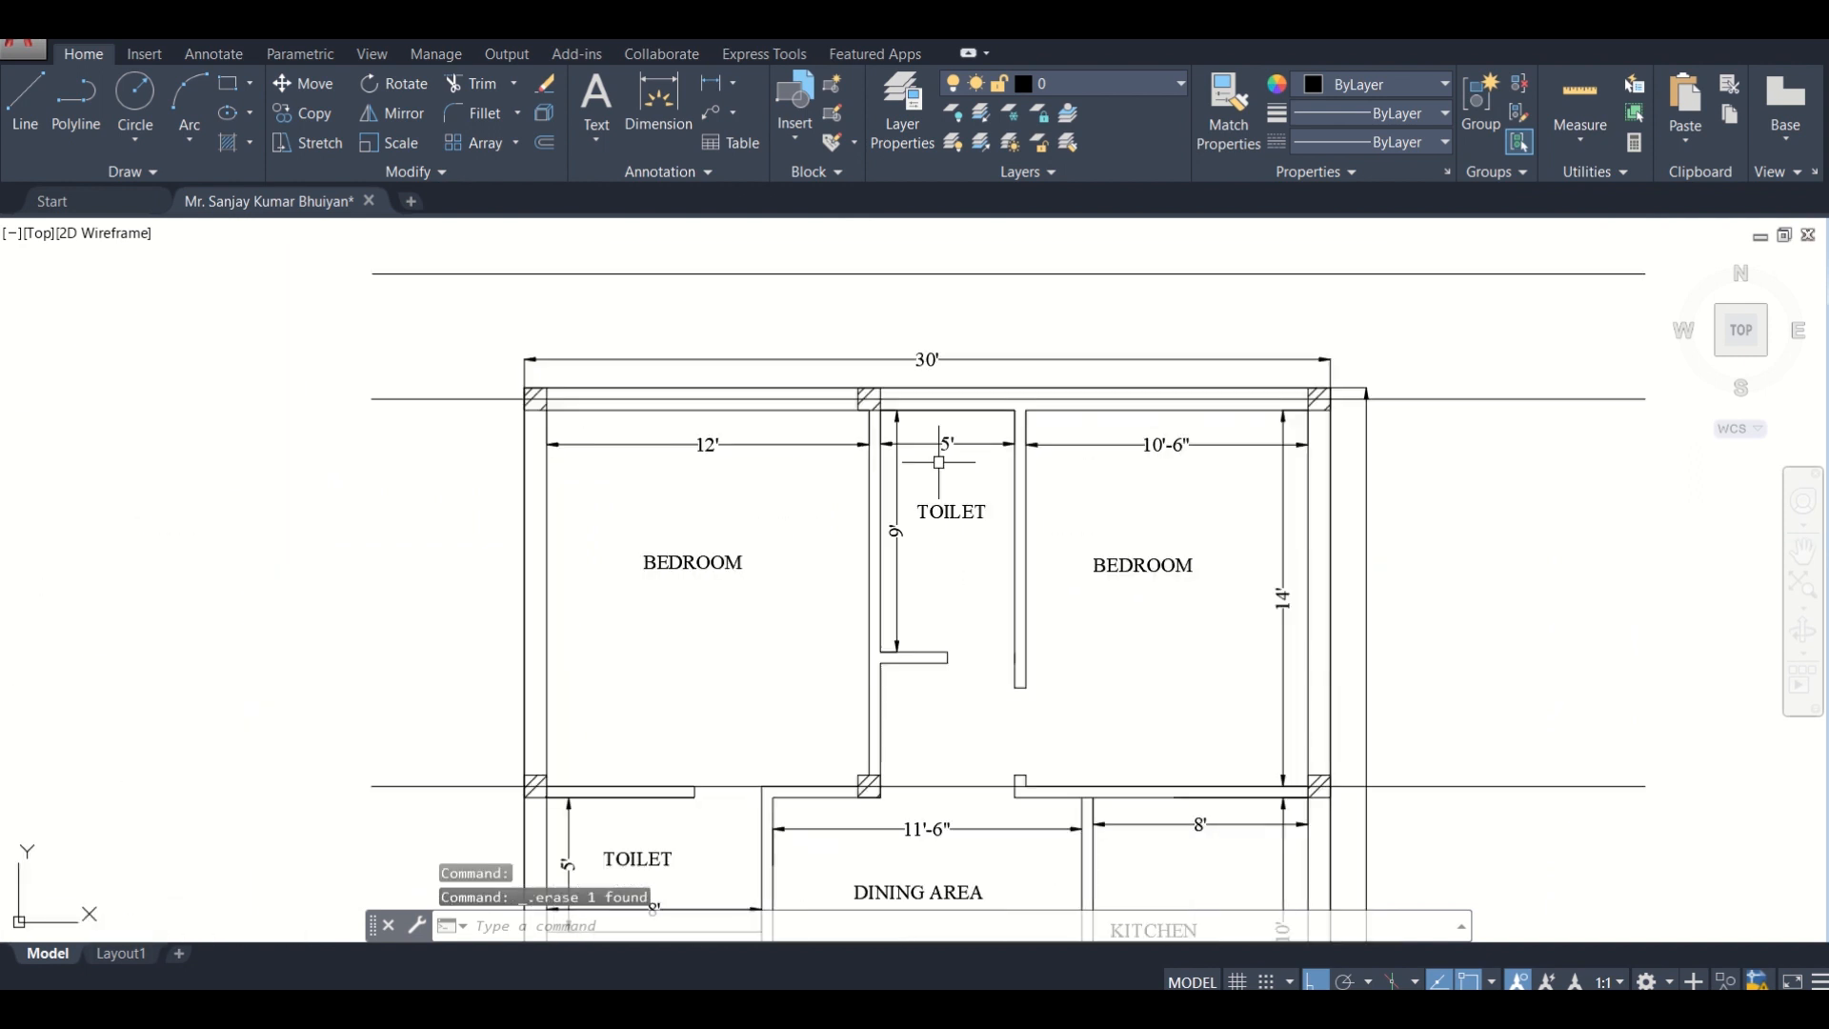
pyautogui.click(971, 400)
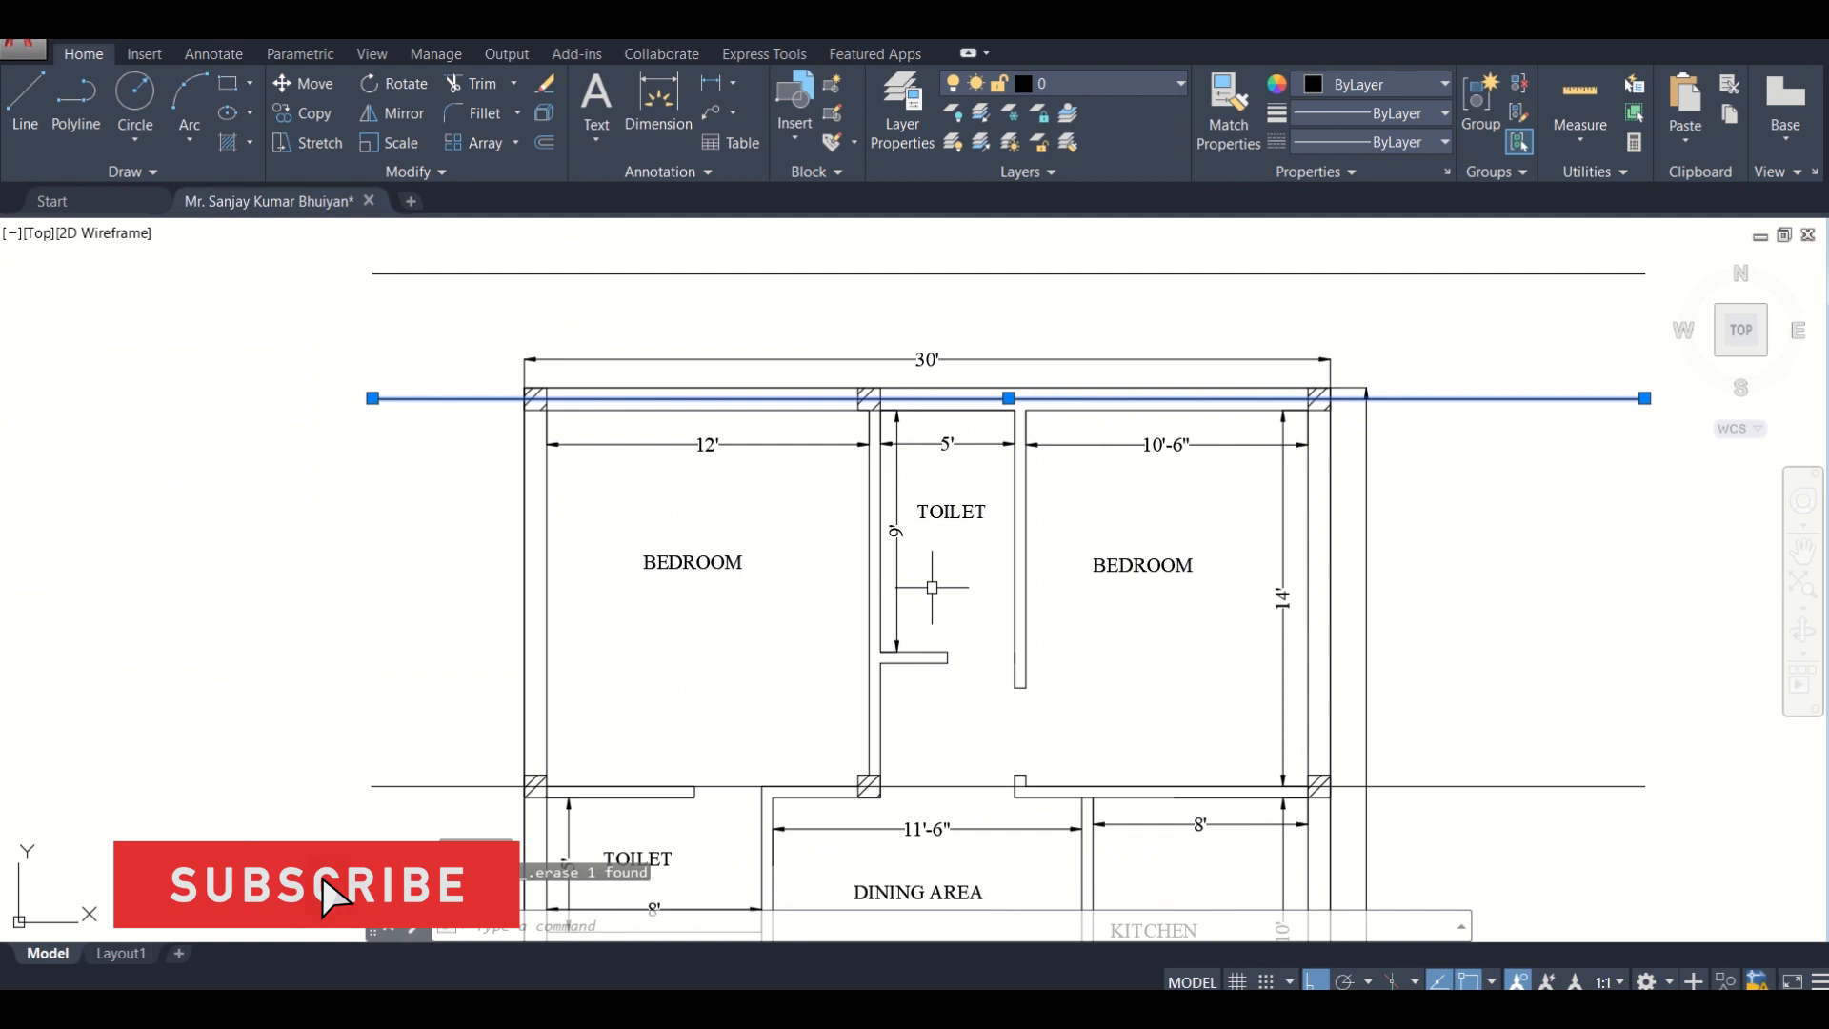
pyautogui.click(302, 112)
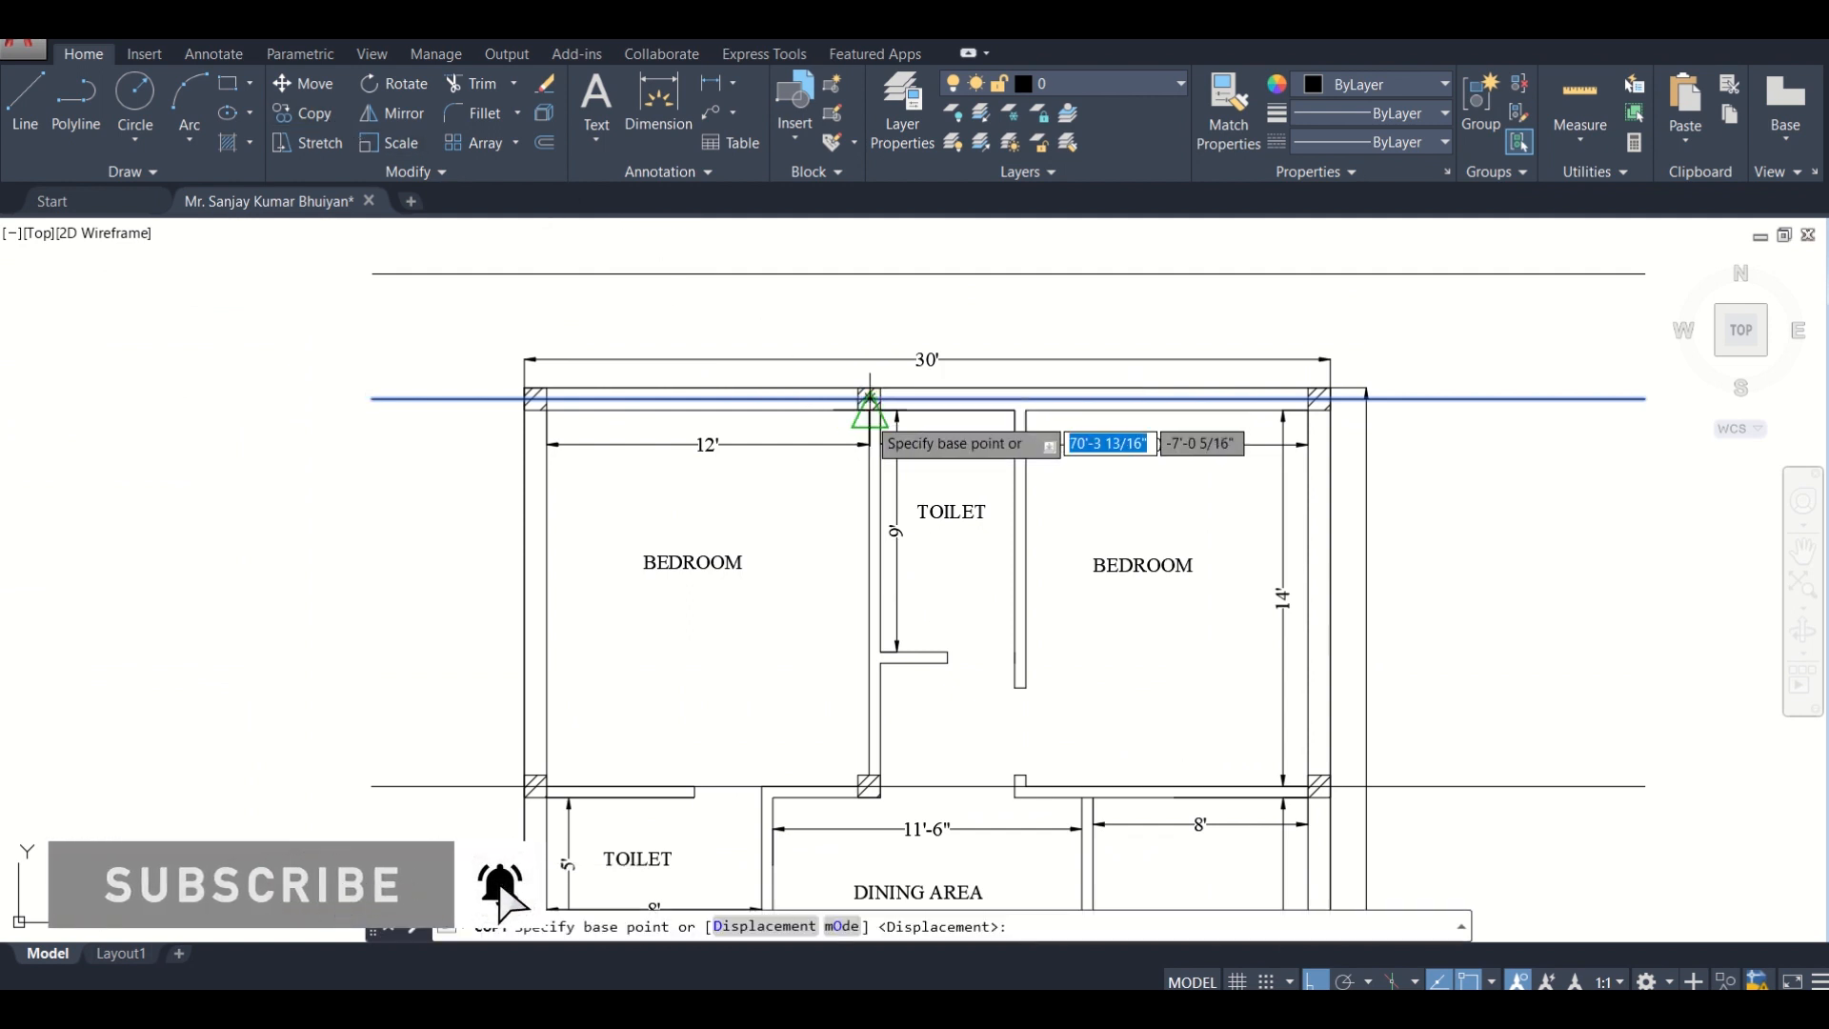
pyautogui.scroll(2, 868, 413)
pyautogui.scroll(2, 878, 421)
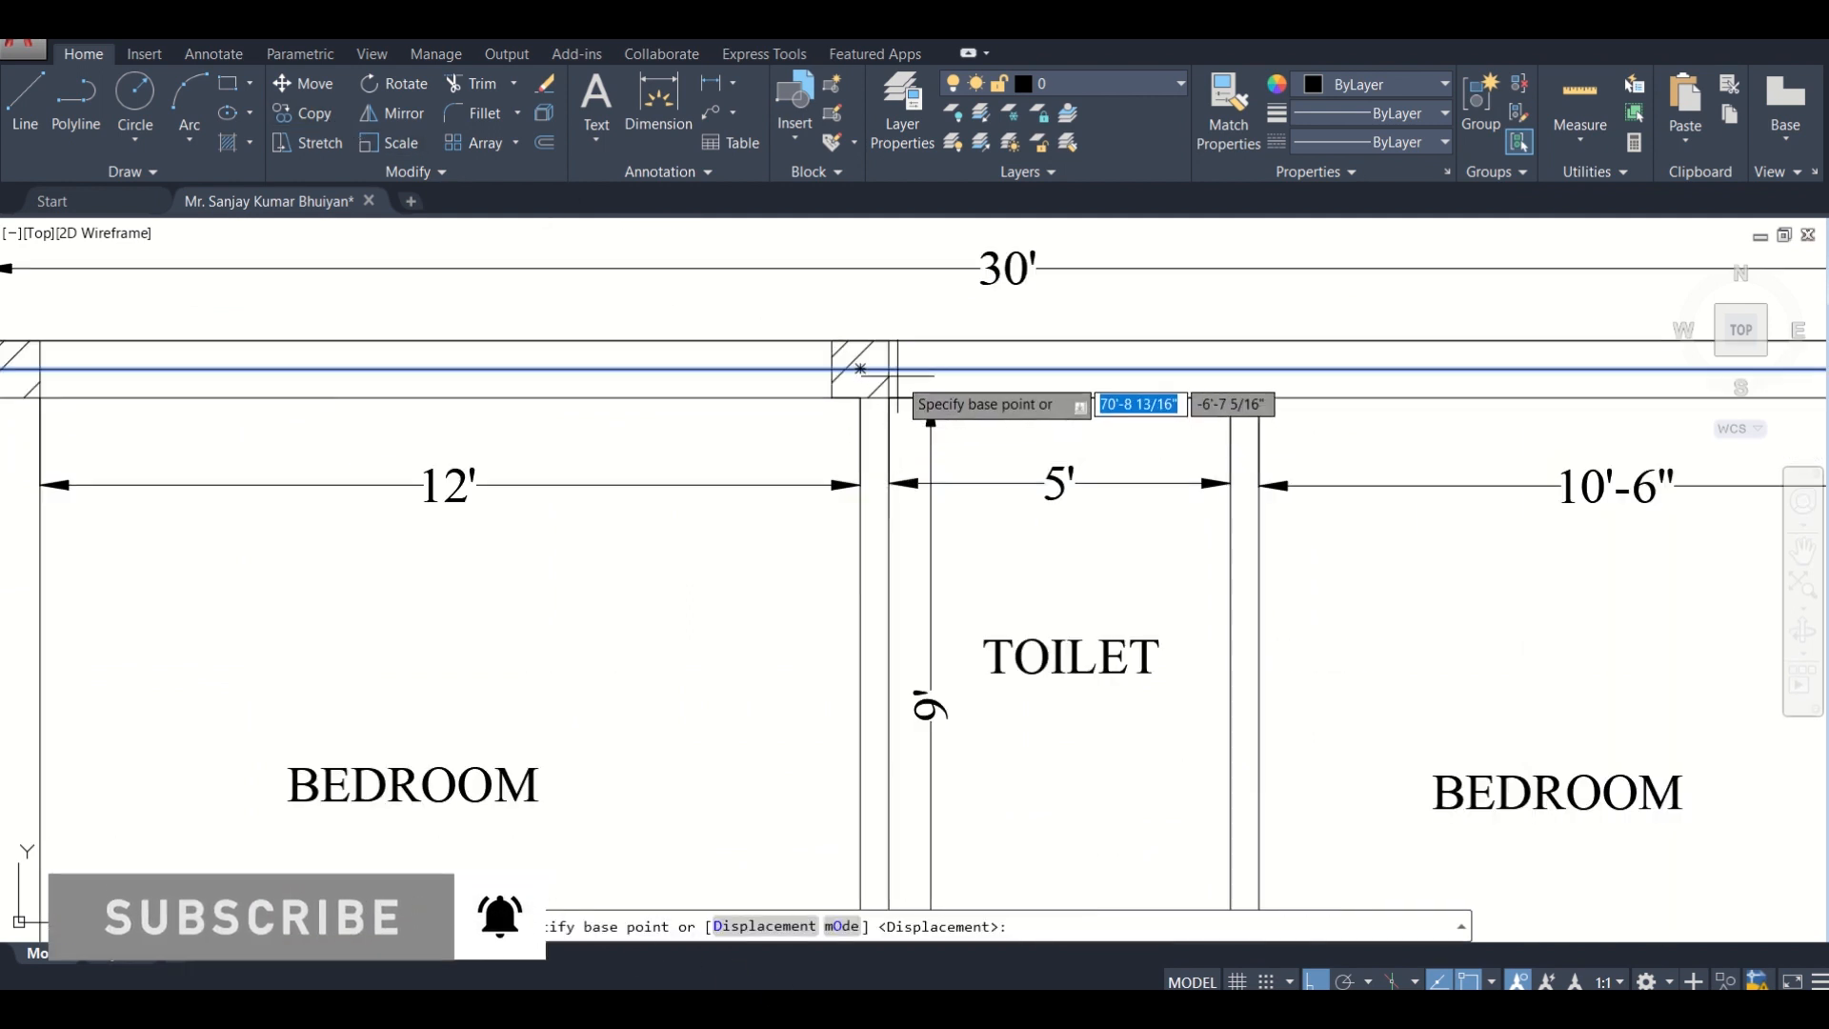
pyautogui.click(889, 367)
pyautogui.moveTo(879, 572); pyautogui.dragTo(870, 360, button='middle')
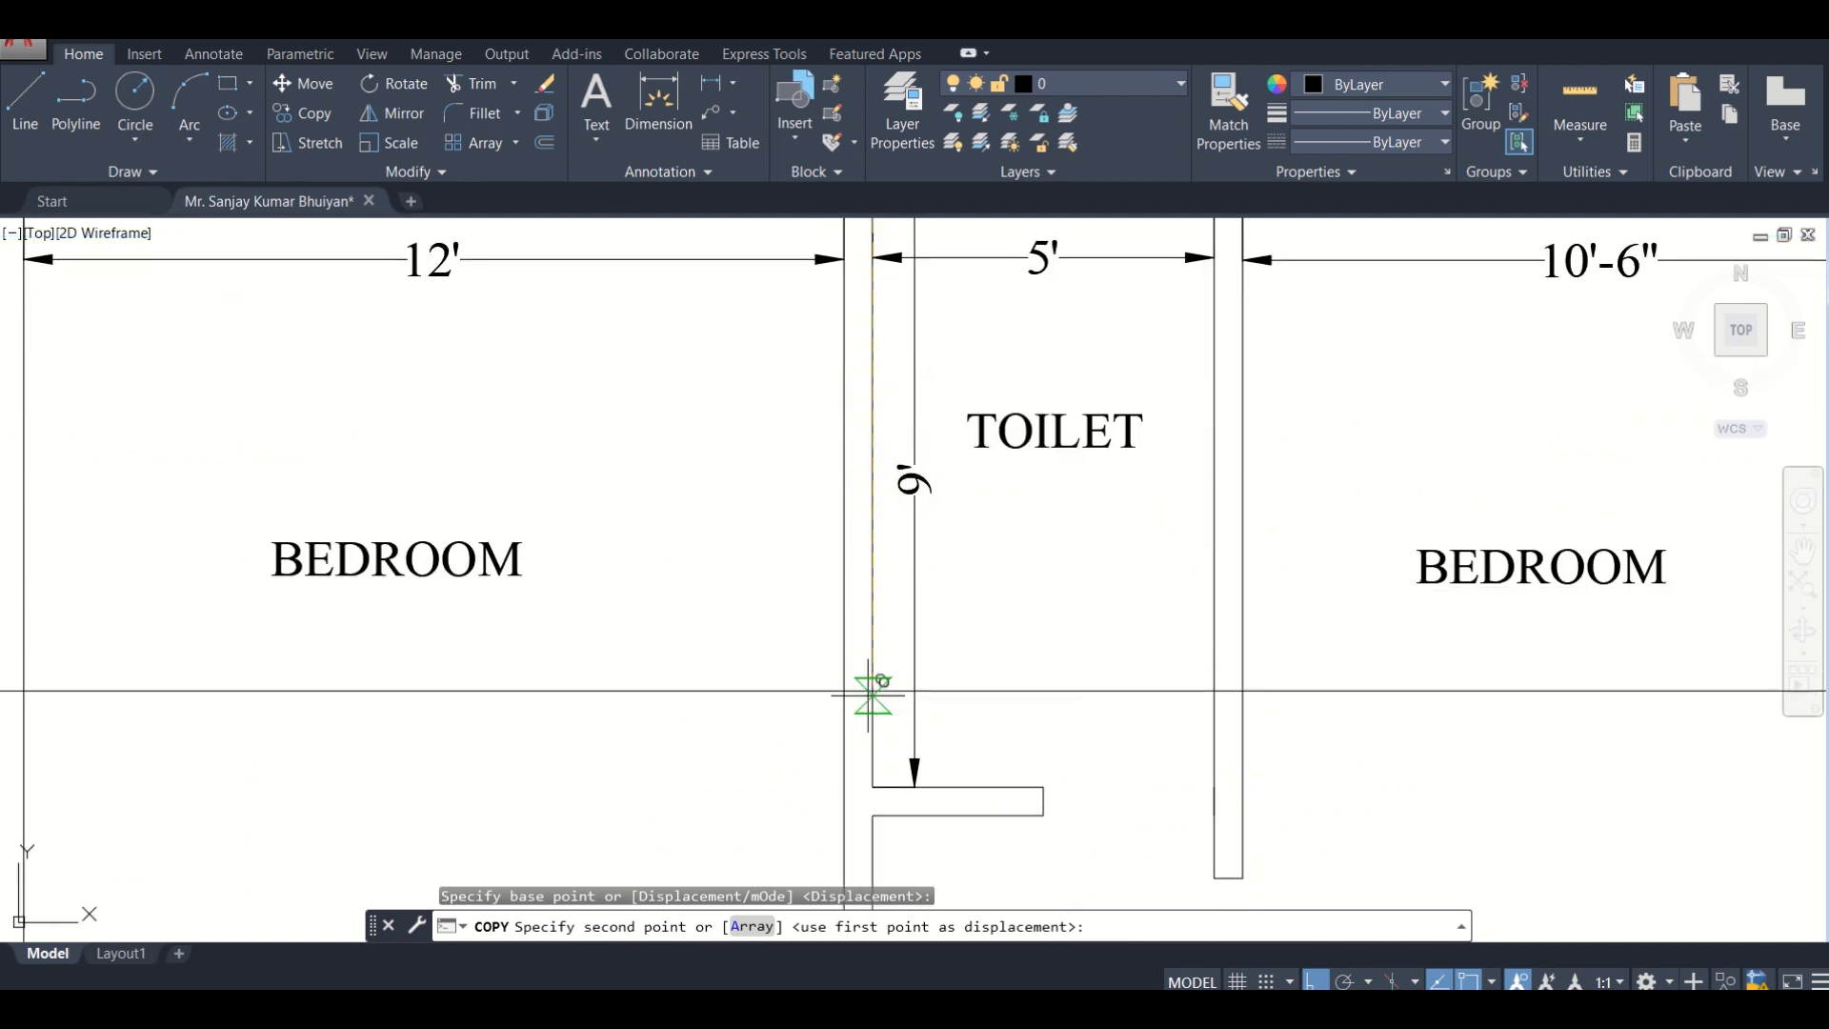
pyautogui.click(873, 786)
pyautogui.scroll(-4, 1052, 577)
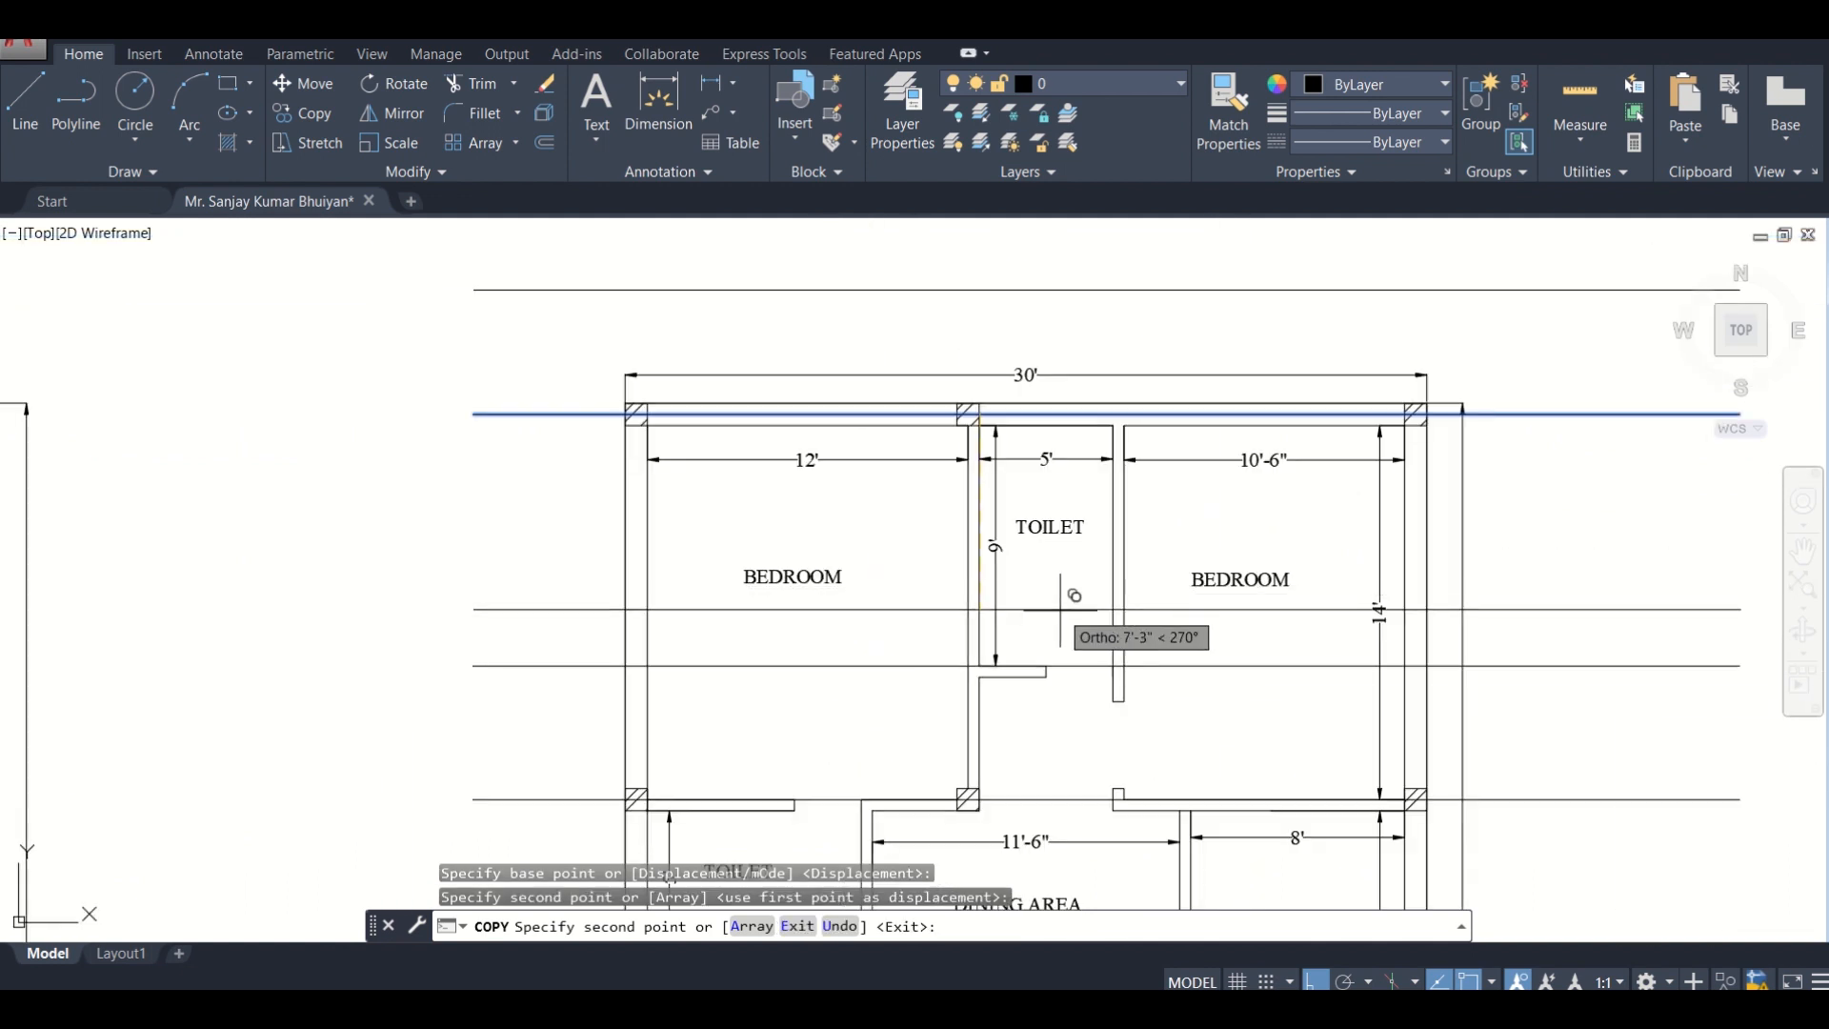
pyautogui.press('Escape')
pyautogui.scroll(4, 1036, 682)
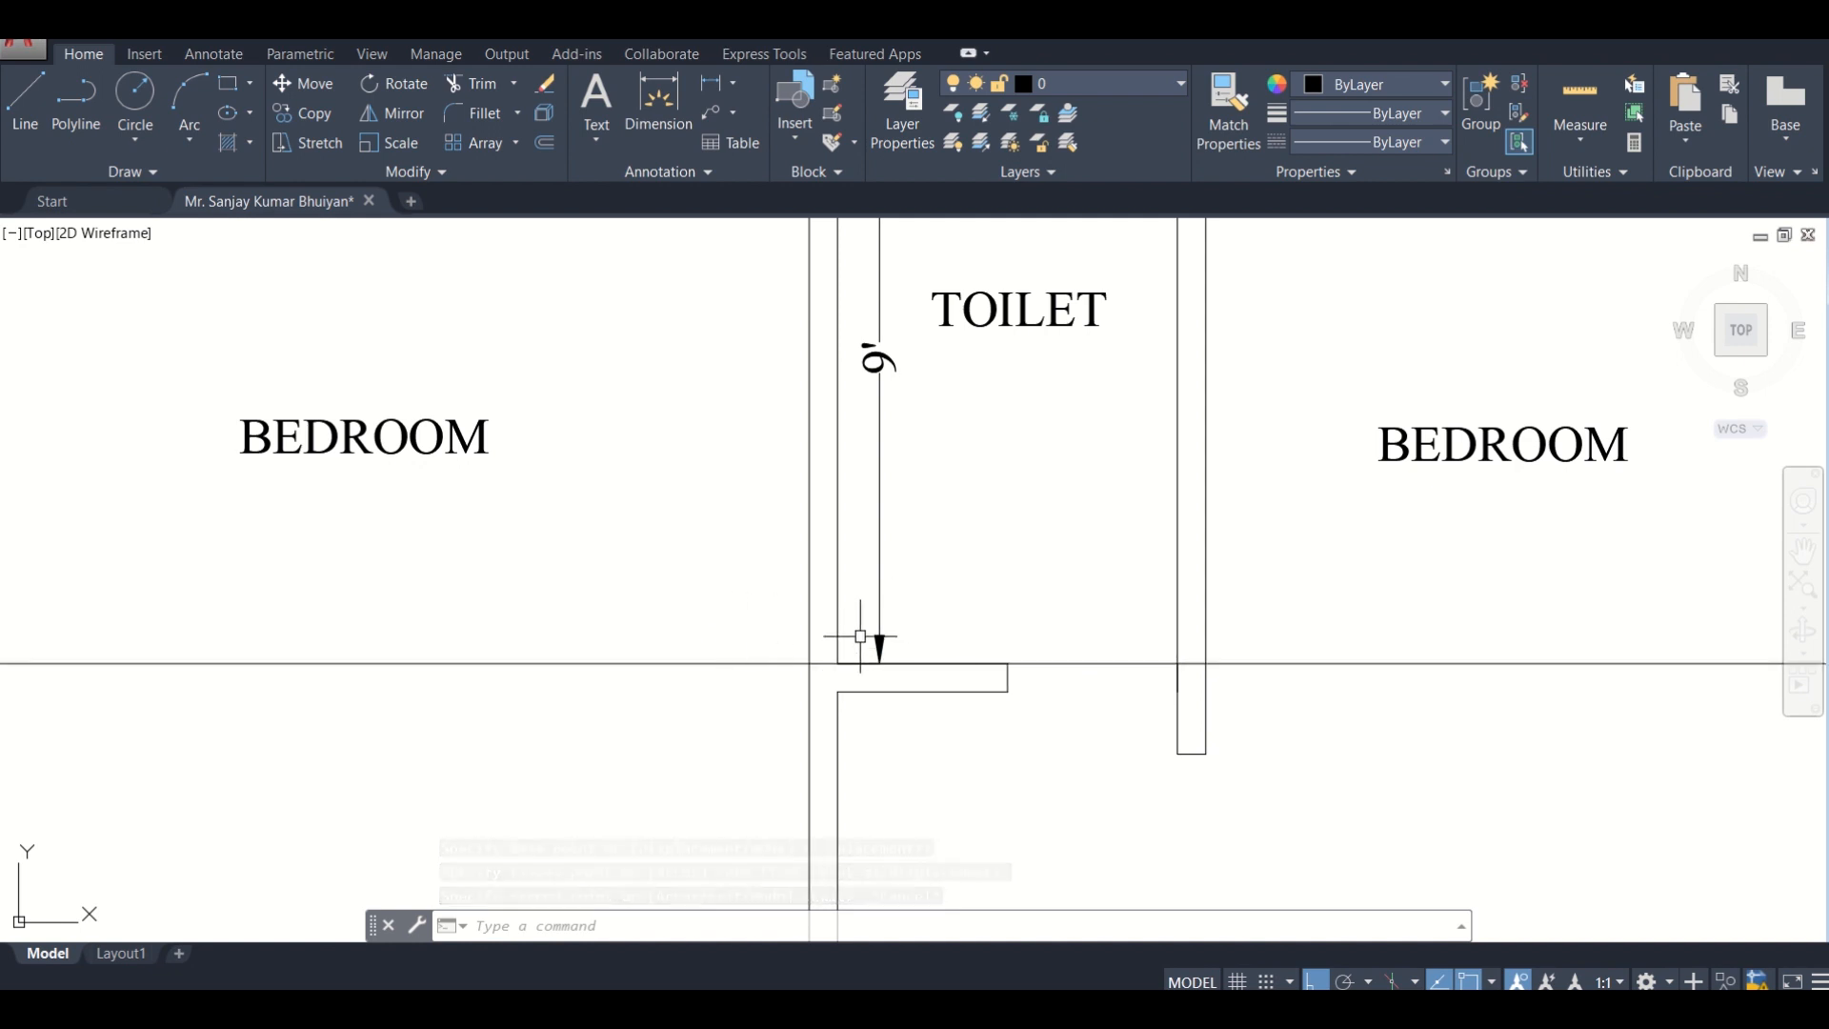
pyautogui.scroll(-4, 994, 653)
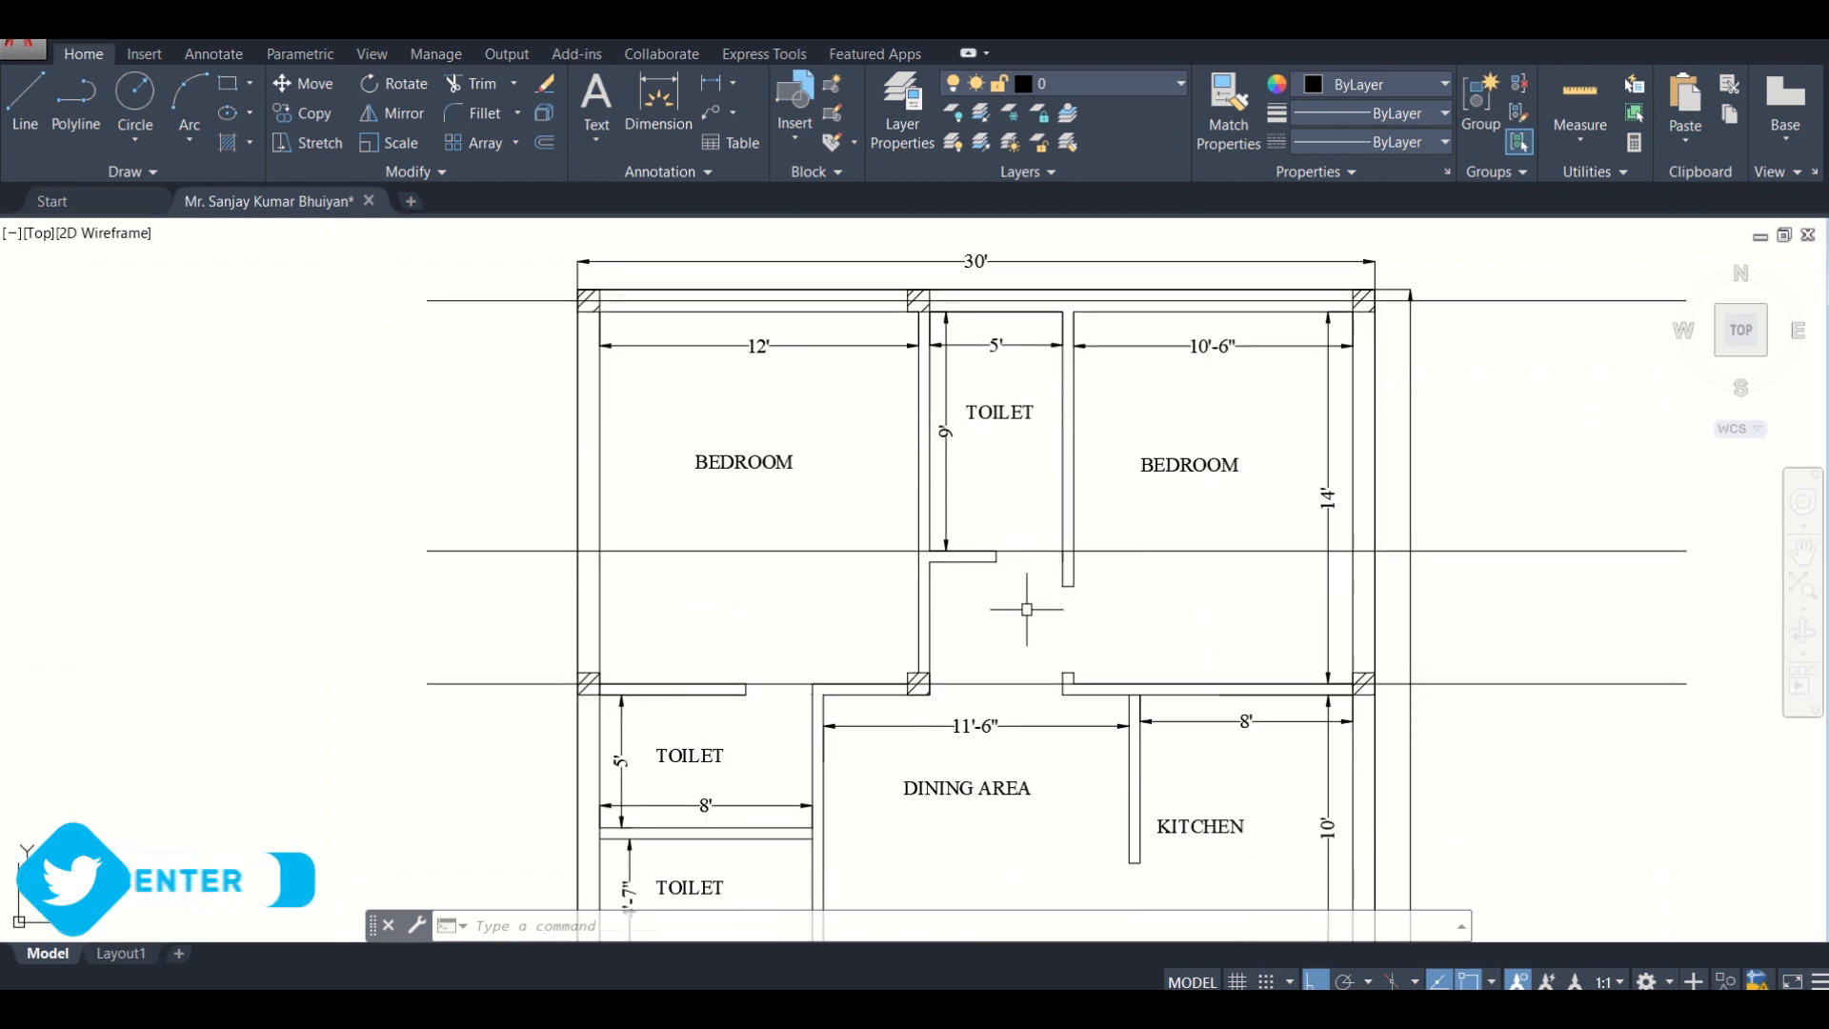
pyautogui.scroll(2, 995, 772)
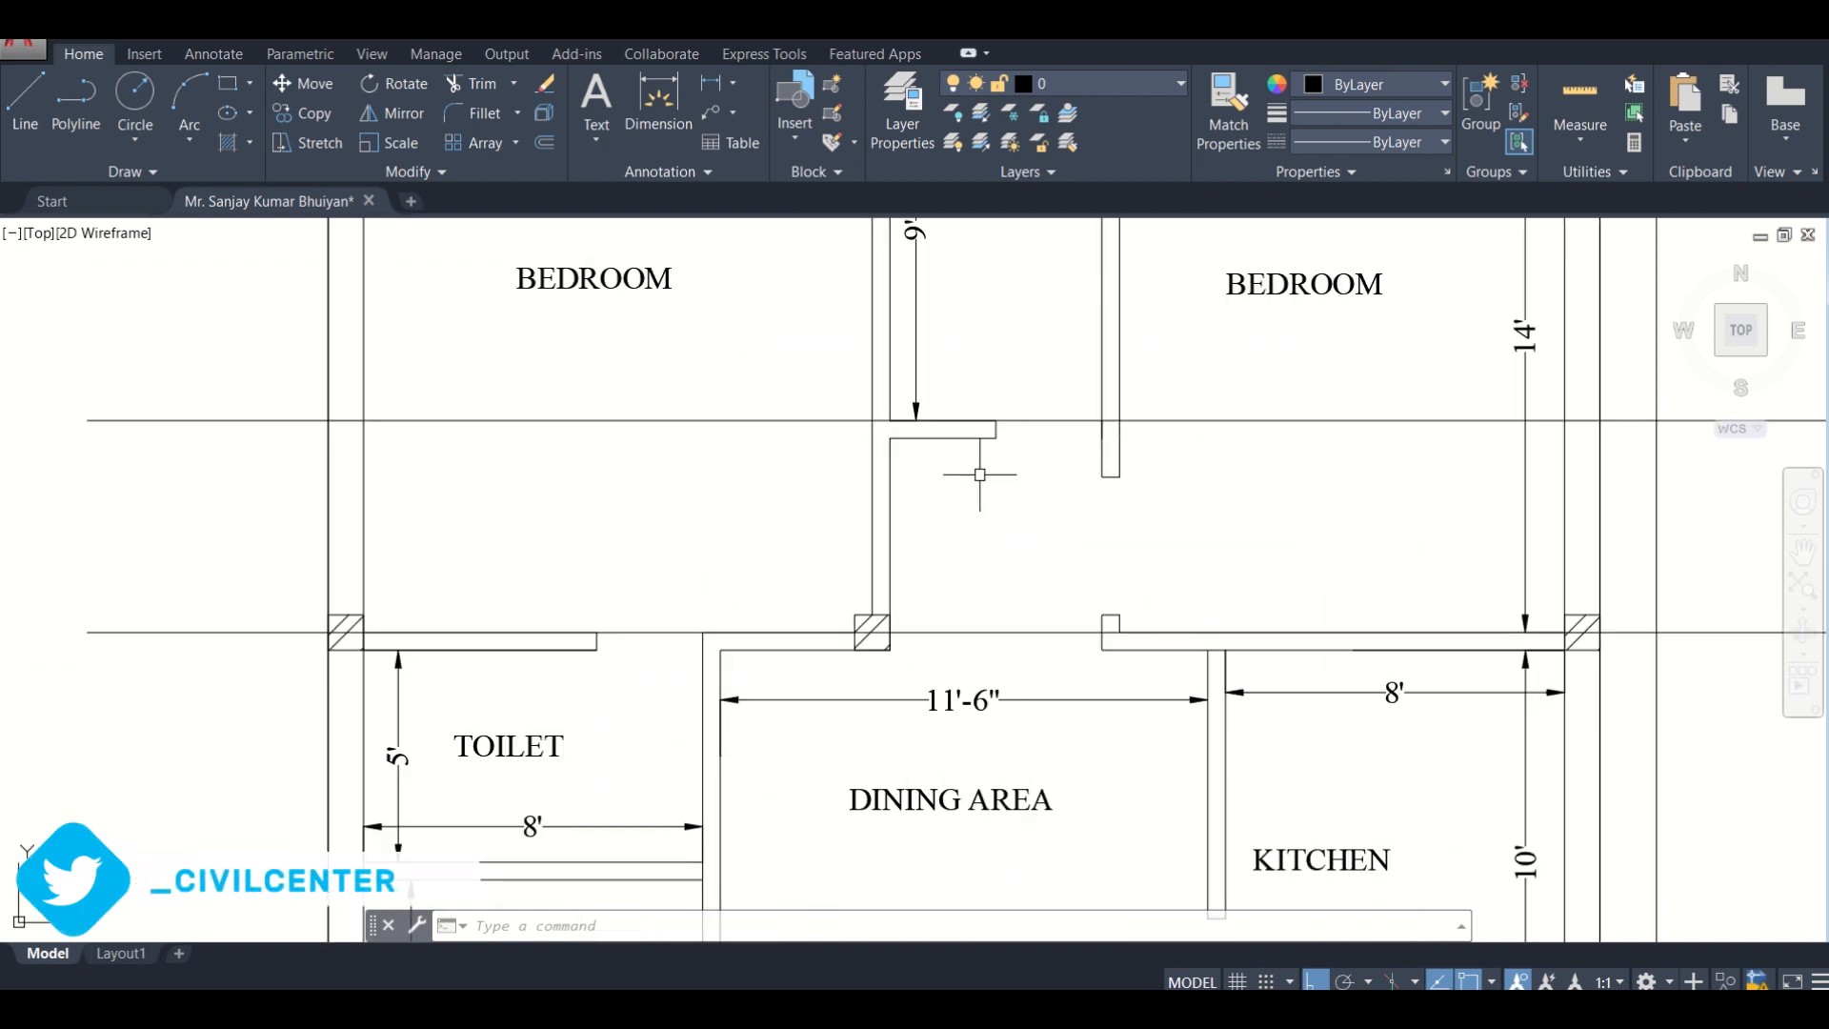
pyautogui.scroll(4, 991, 419)
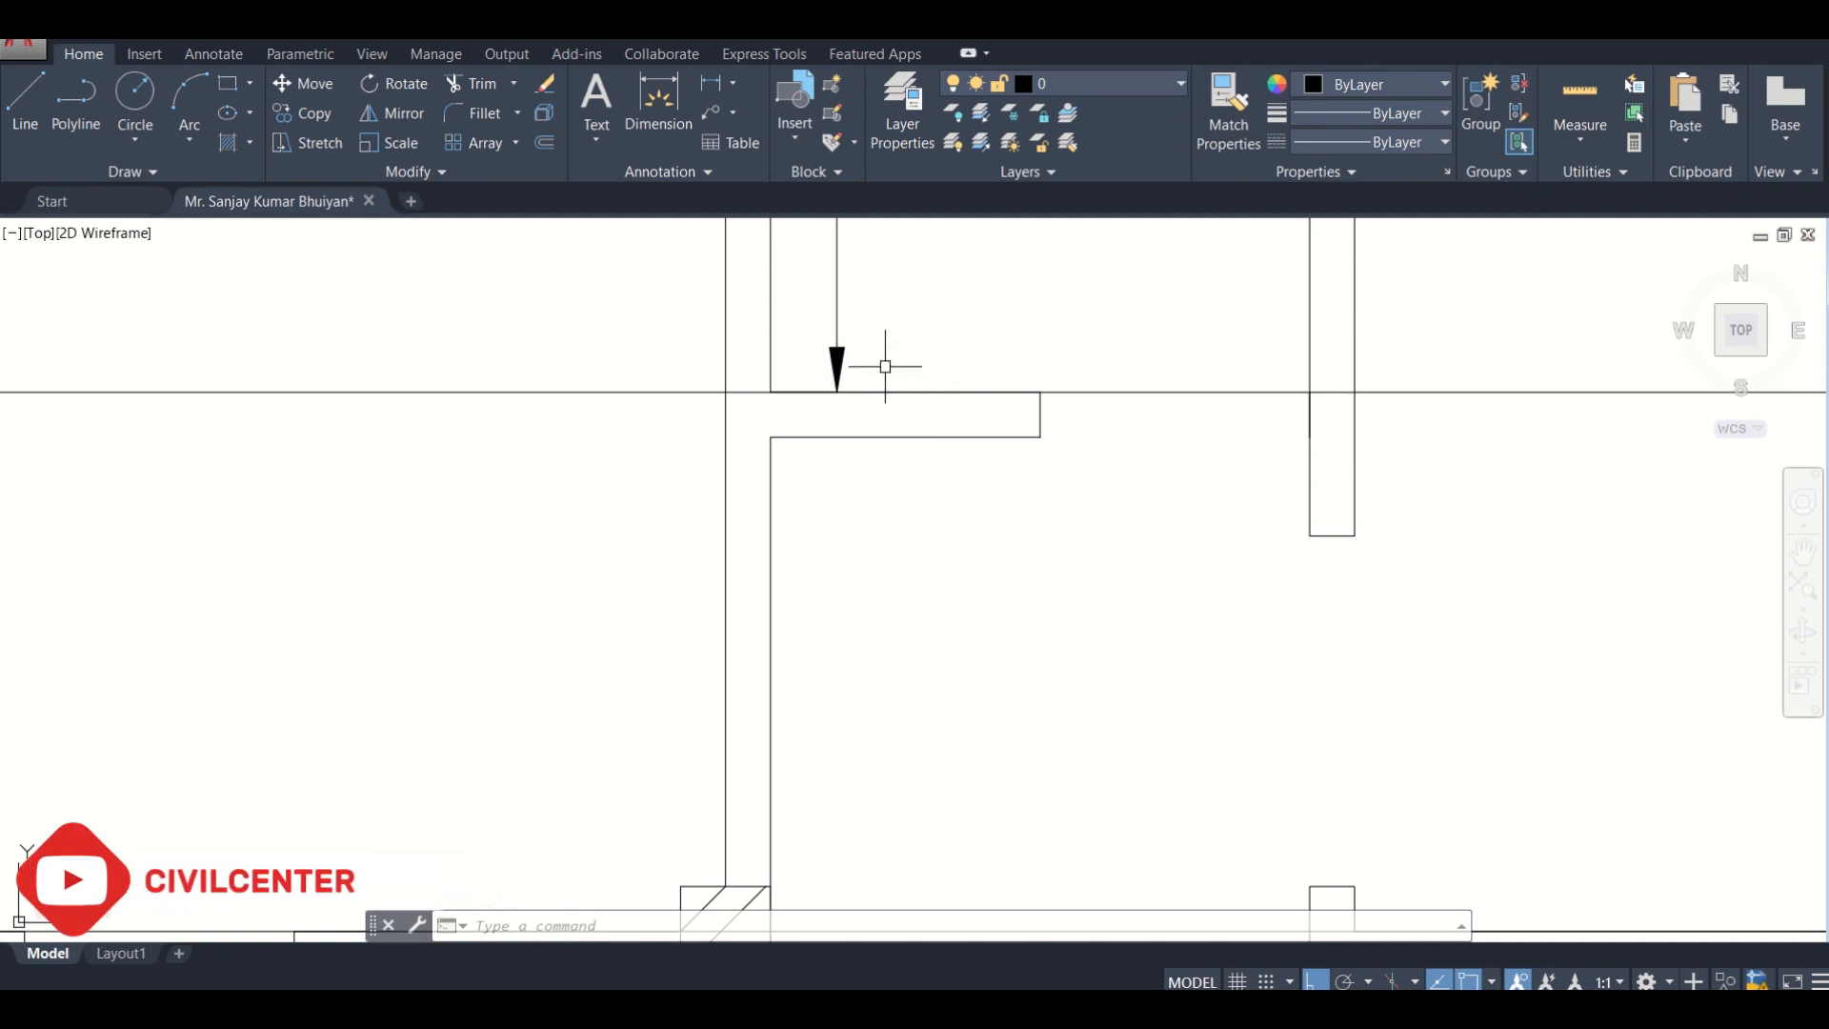
pyautogui.scroll(-4, 818, 351)
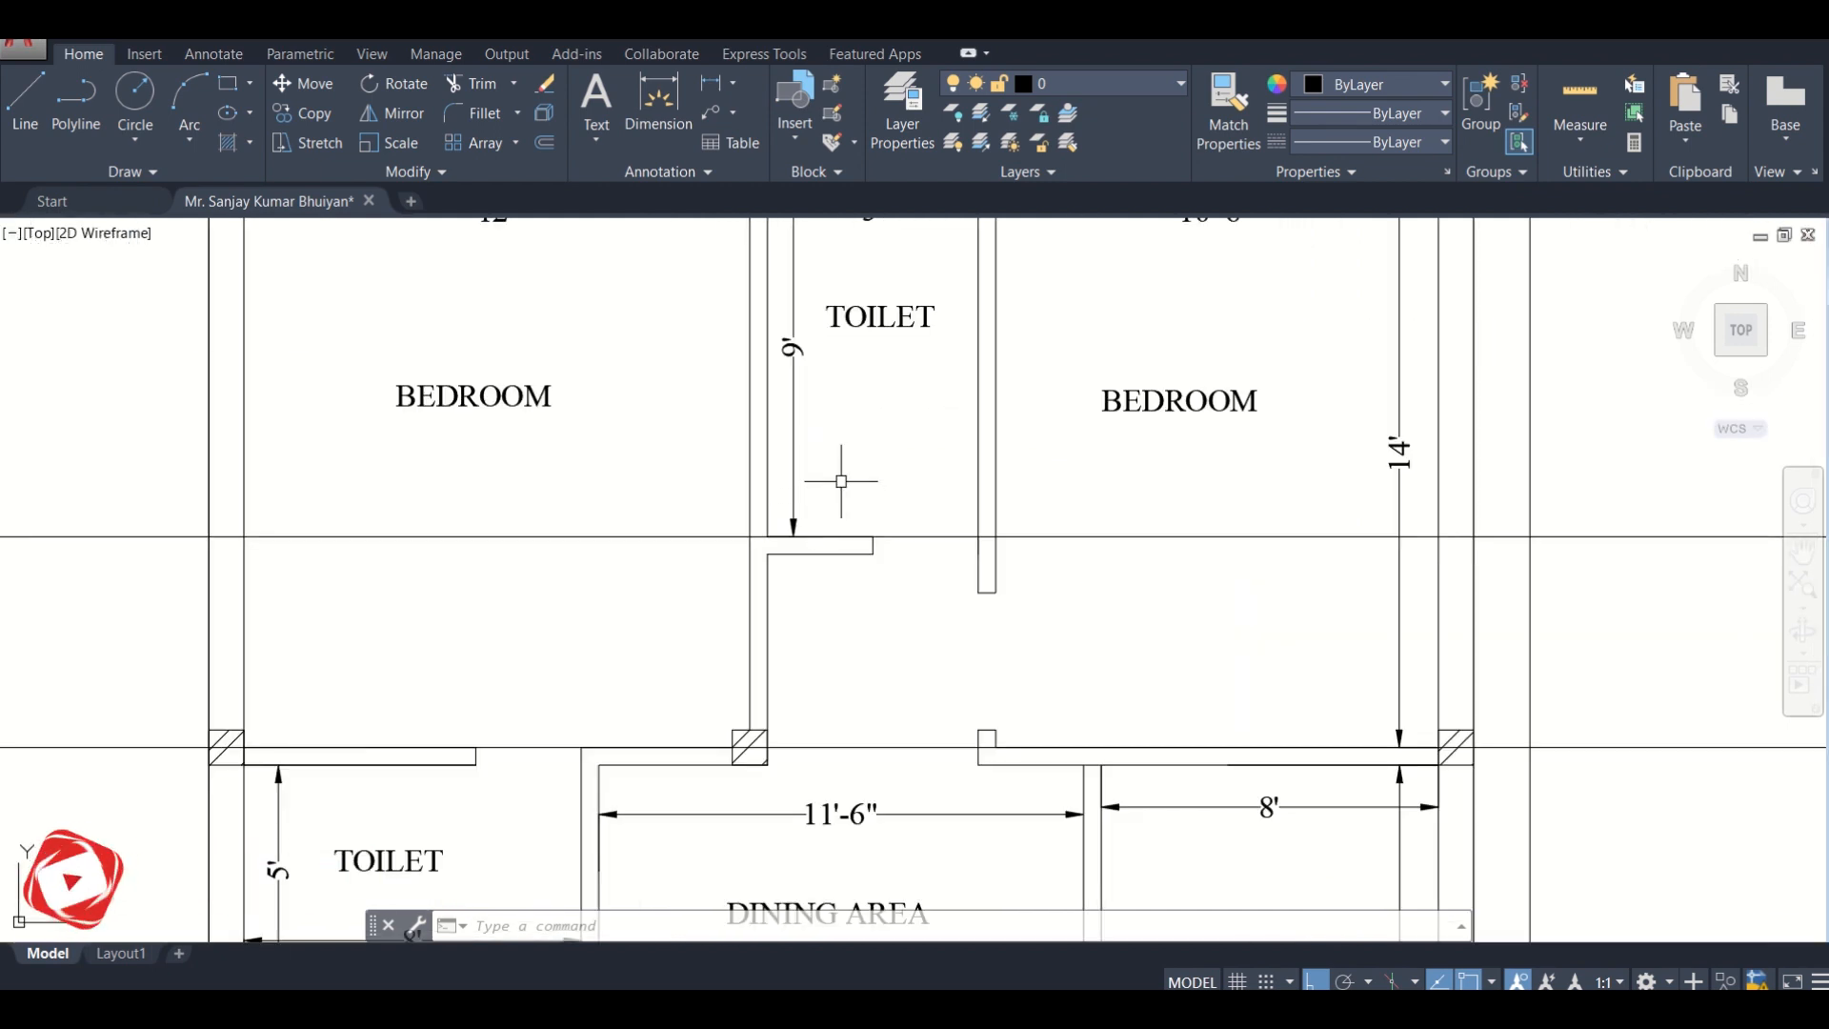
# Copy the second column row's centre line down to the upper face of the partition wall between the two stacked toilets
pyautogui.scroll(-2, 844, 487)
pyautogui.moveTo(850, 551); pyautogui.dragTo(874, 469, button='middle')
pyautogui.scroll(-5, 874, 469)
pyautogui.scroll(5, 838, 427)
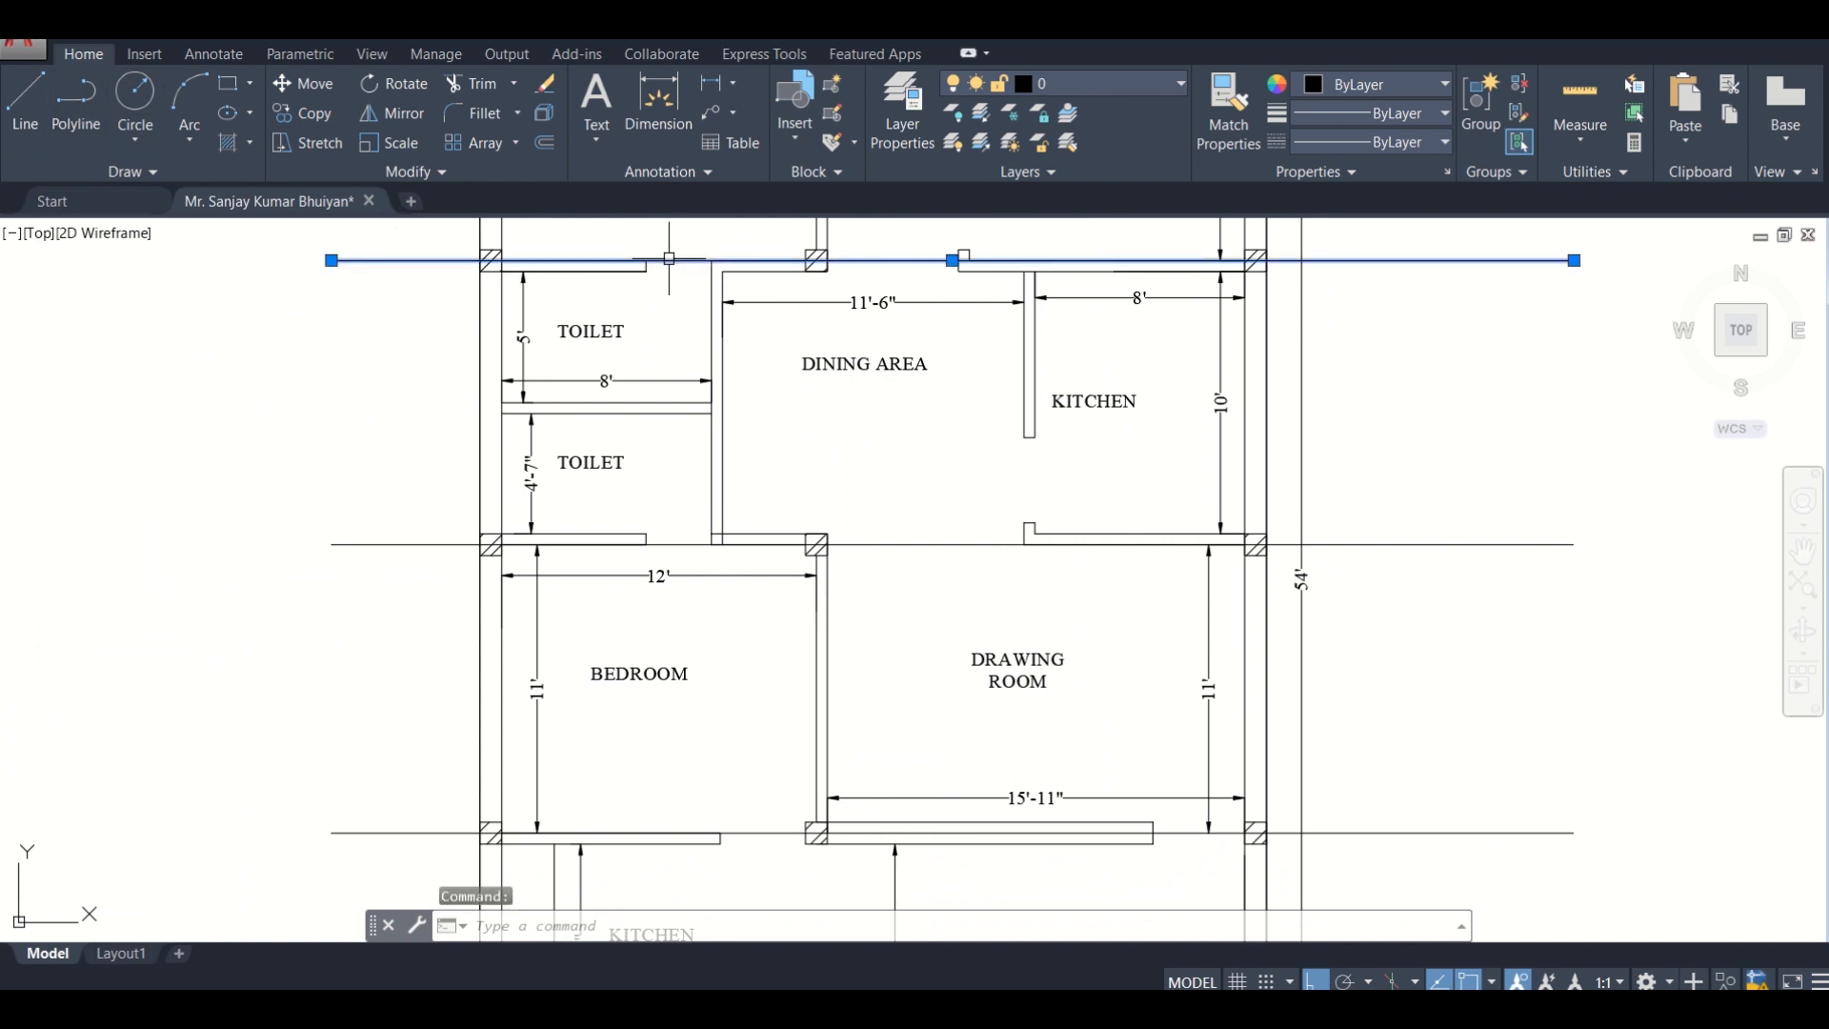
pyautogui.click(319, 116)
pyautogui.scroll(2, 492, 258)
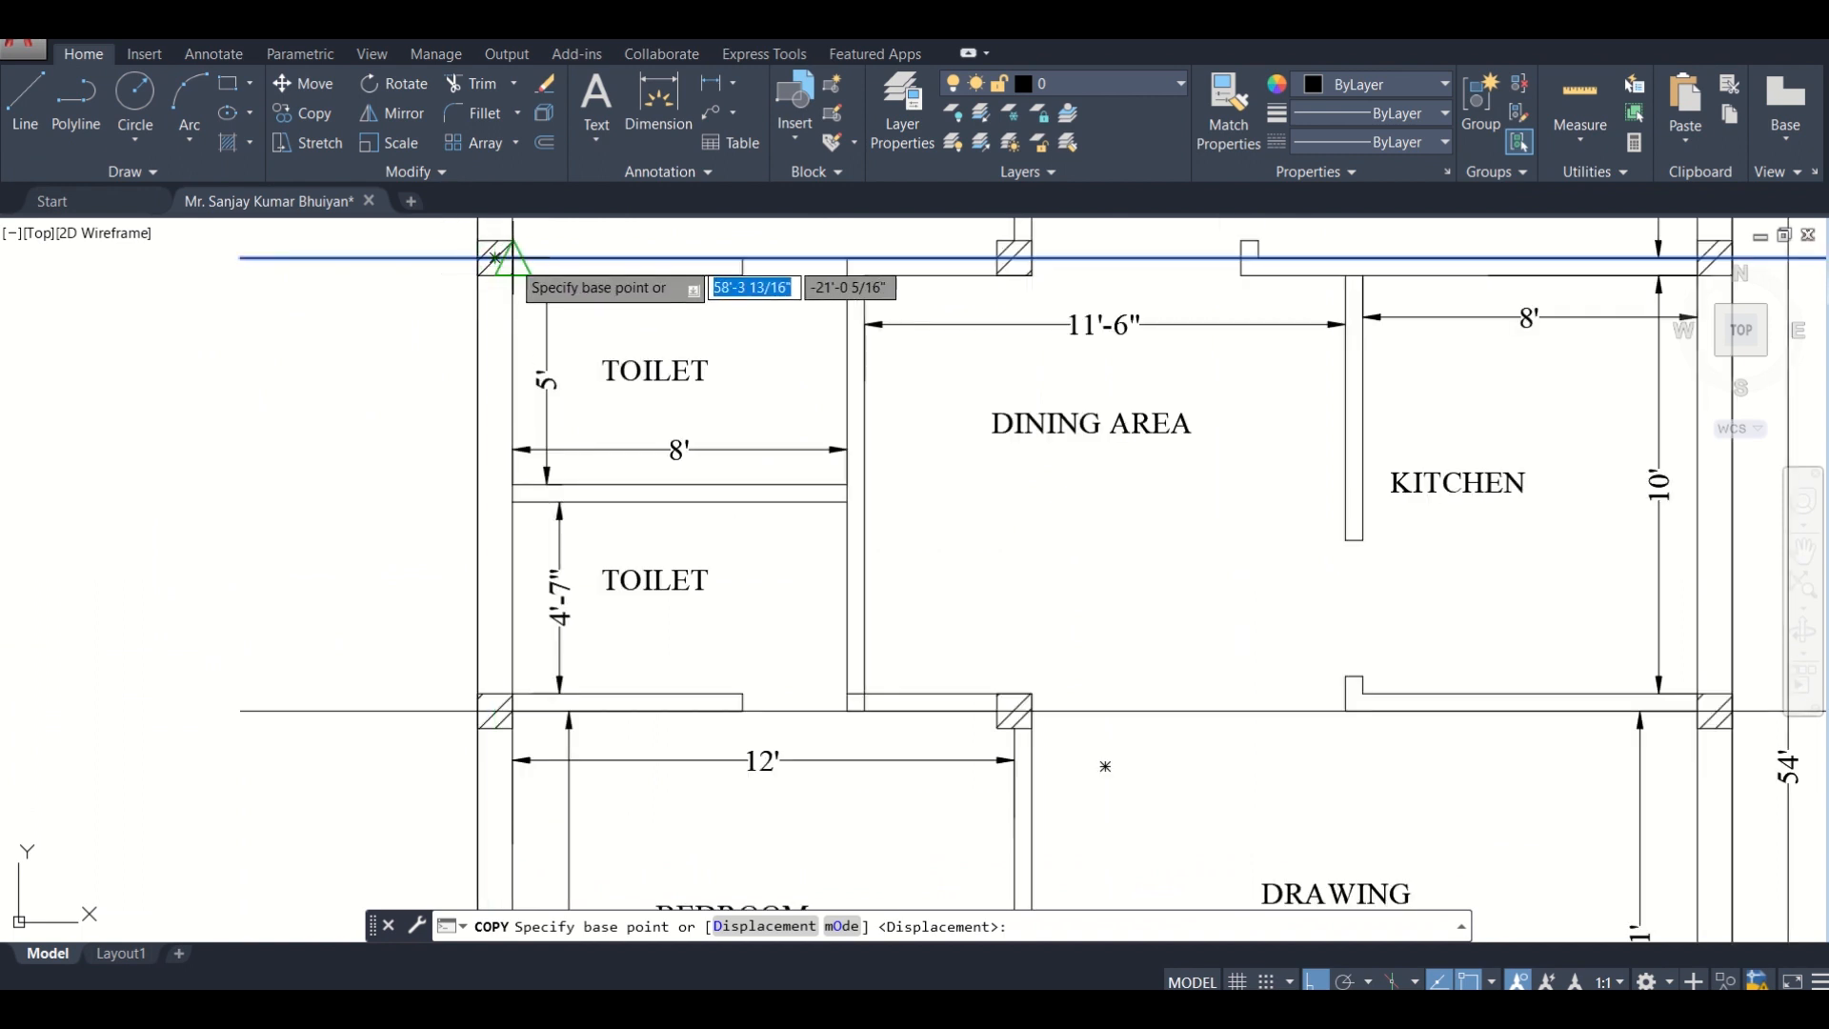
pyautogui.click(494, 258)
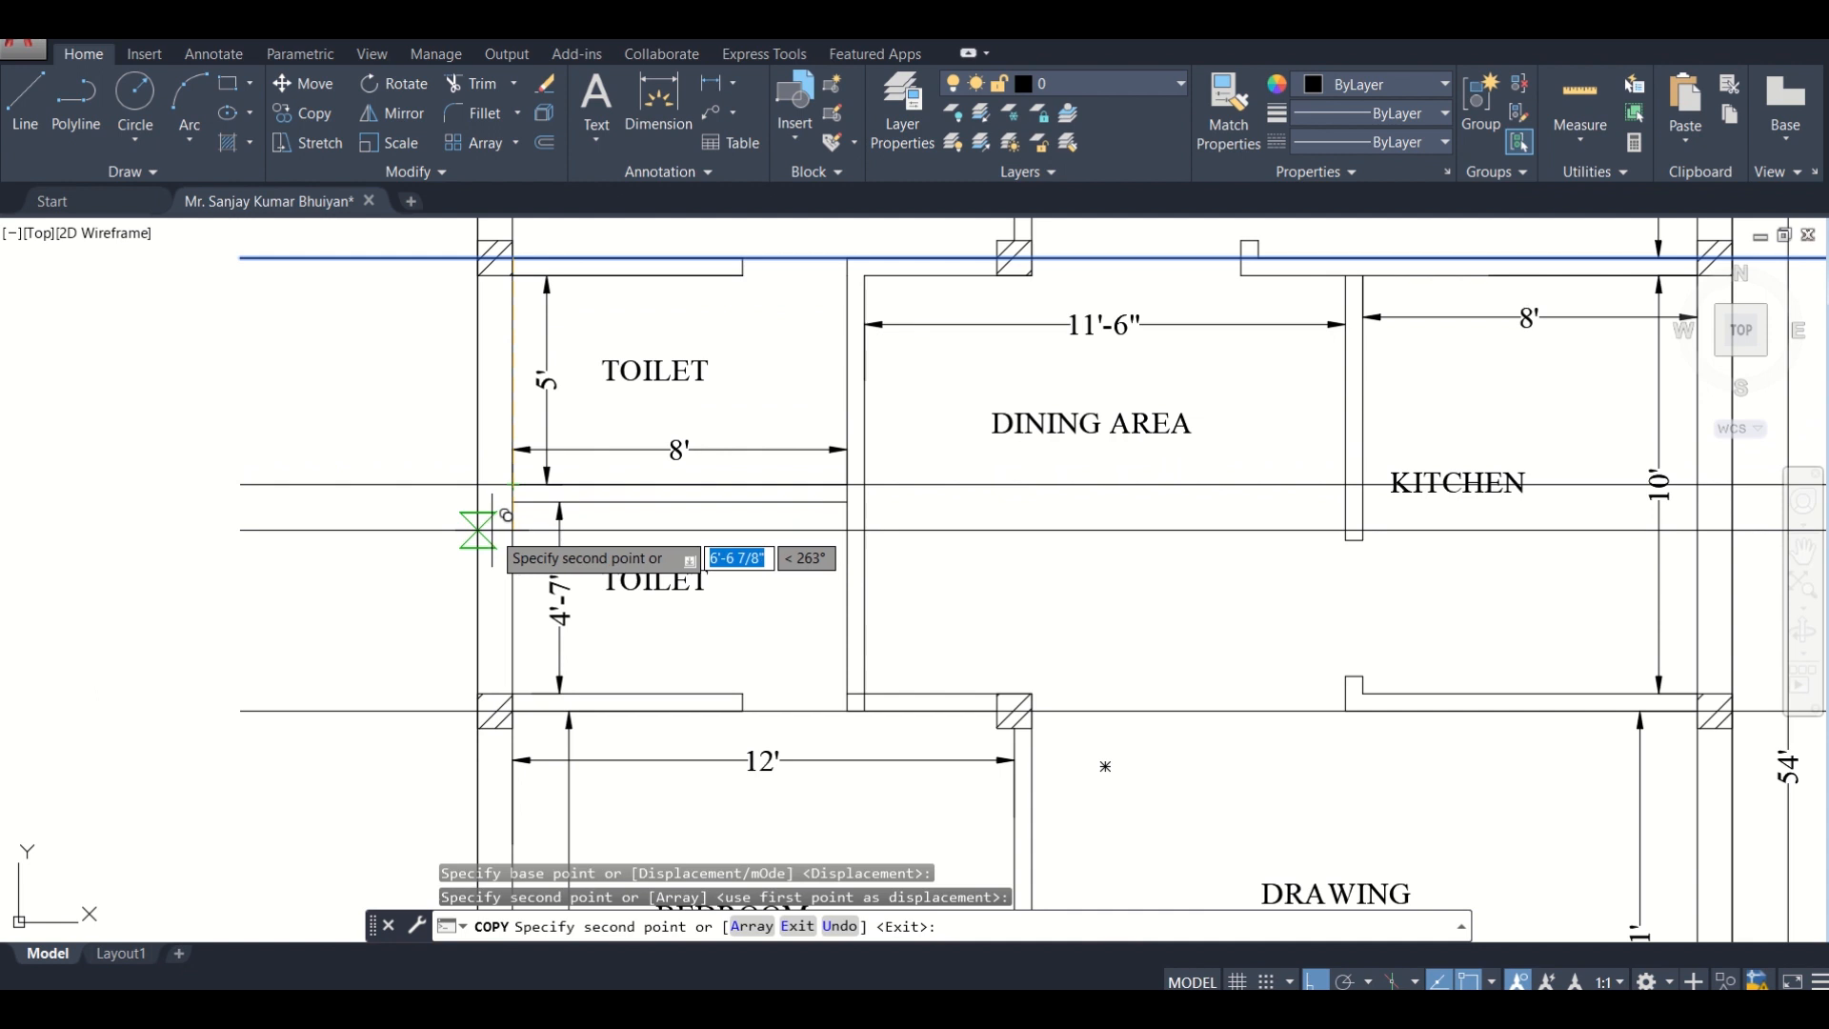
pyautogui.click(521, 484)
pyautogui.press('Escape')
pyautogui.scroll(2, 522, 480)
pyautogui.scroll(2, 521, 480)
pyautogui.scroll(-4, 518, 477)
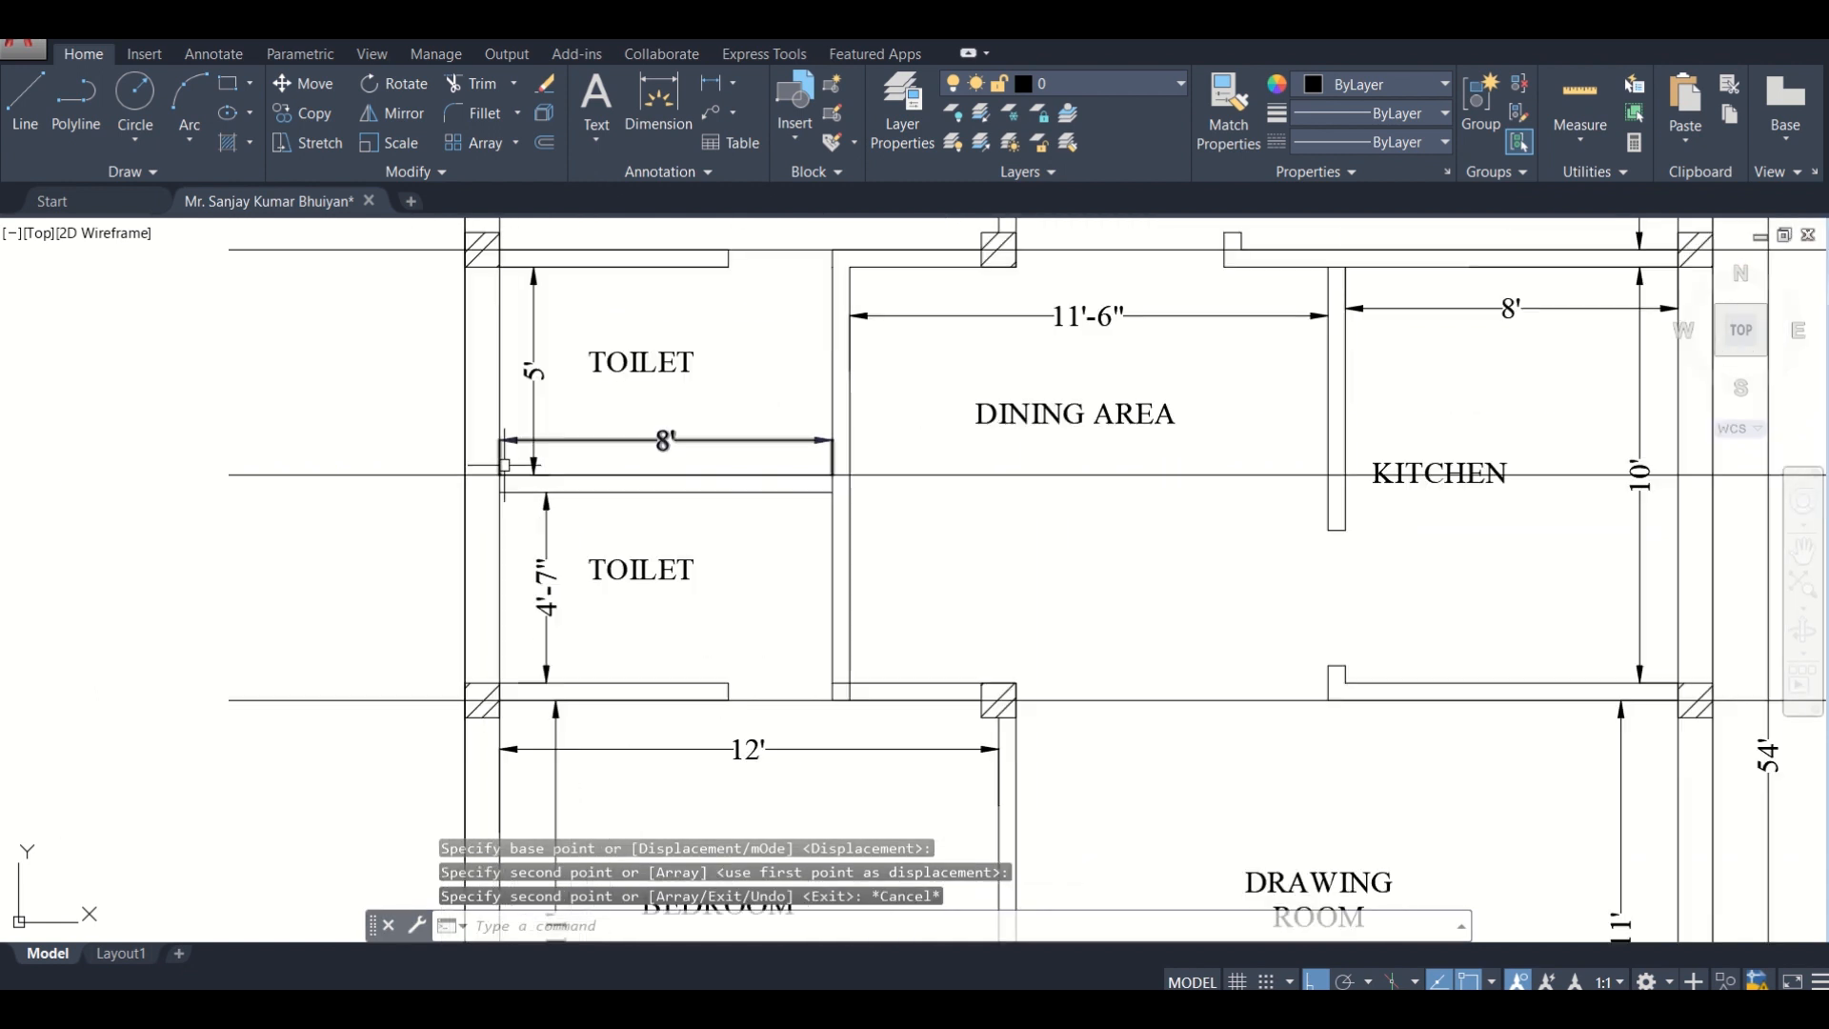
# Examine the horizontal lines from the stacked toilets and dining area down to the portico and stairs
pyautogui.scroll(-6, 697, 426)
pyautogui.scroll(5, 699, 422)
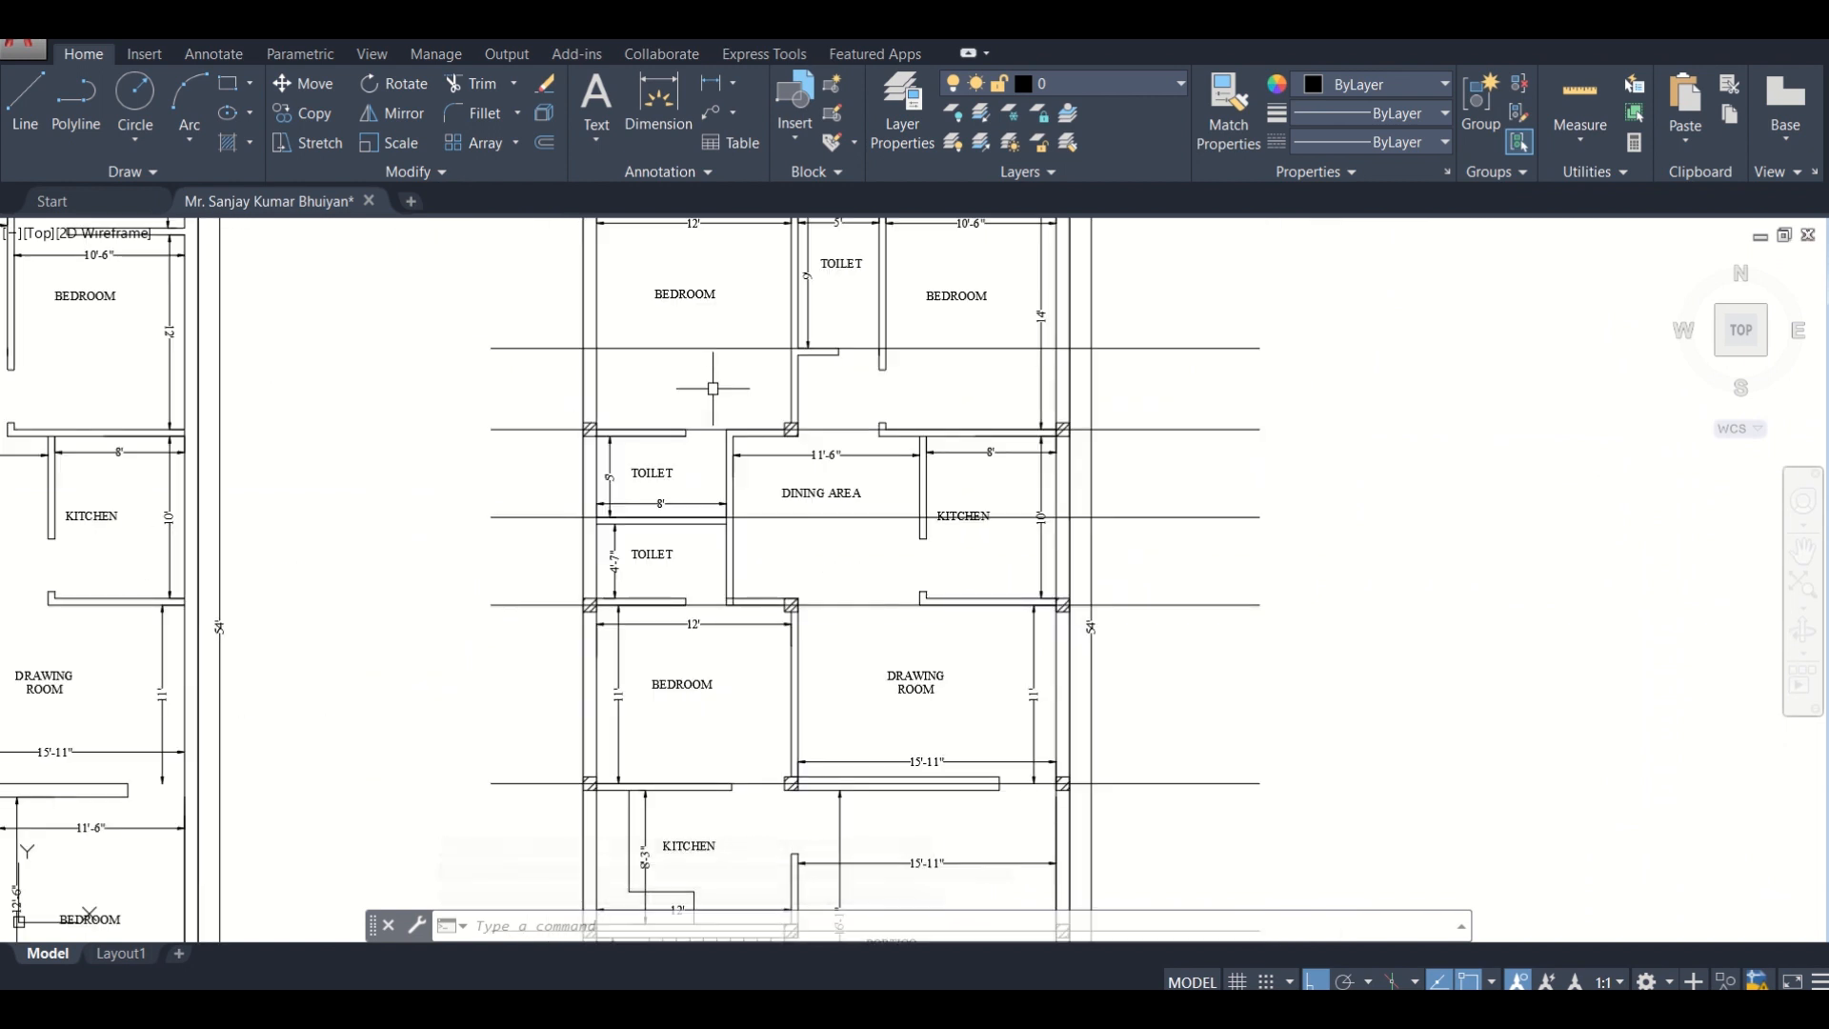
pyautogui.moveTo(733, 496); pyautogui.dragTo(723, 380, button='middle')
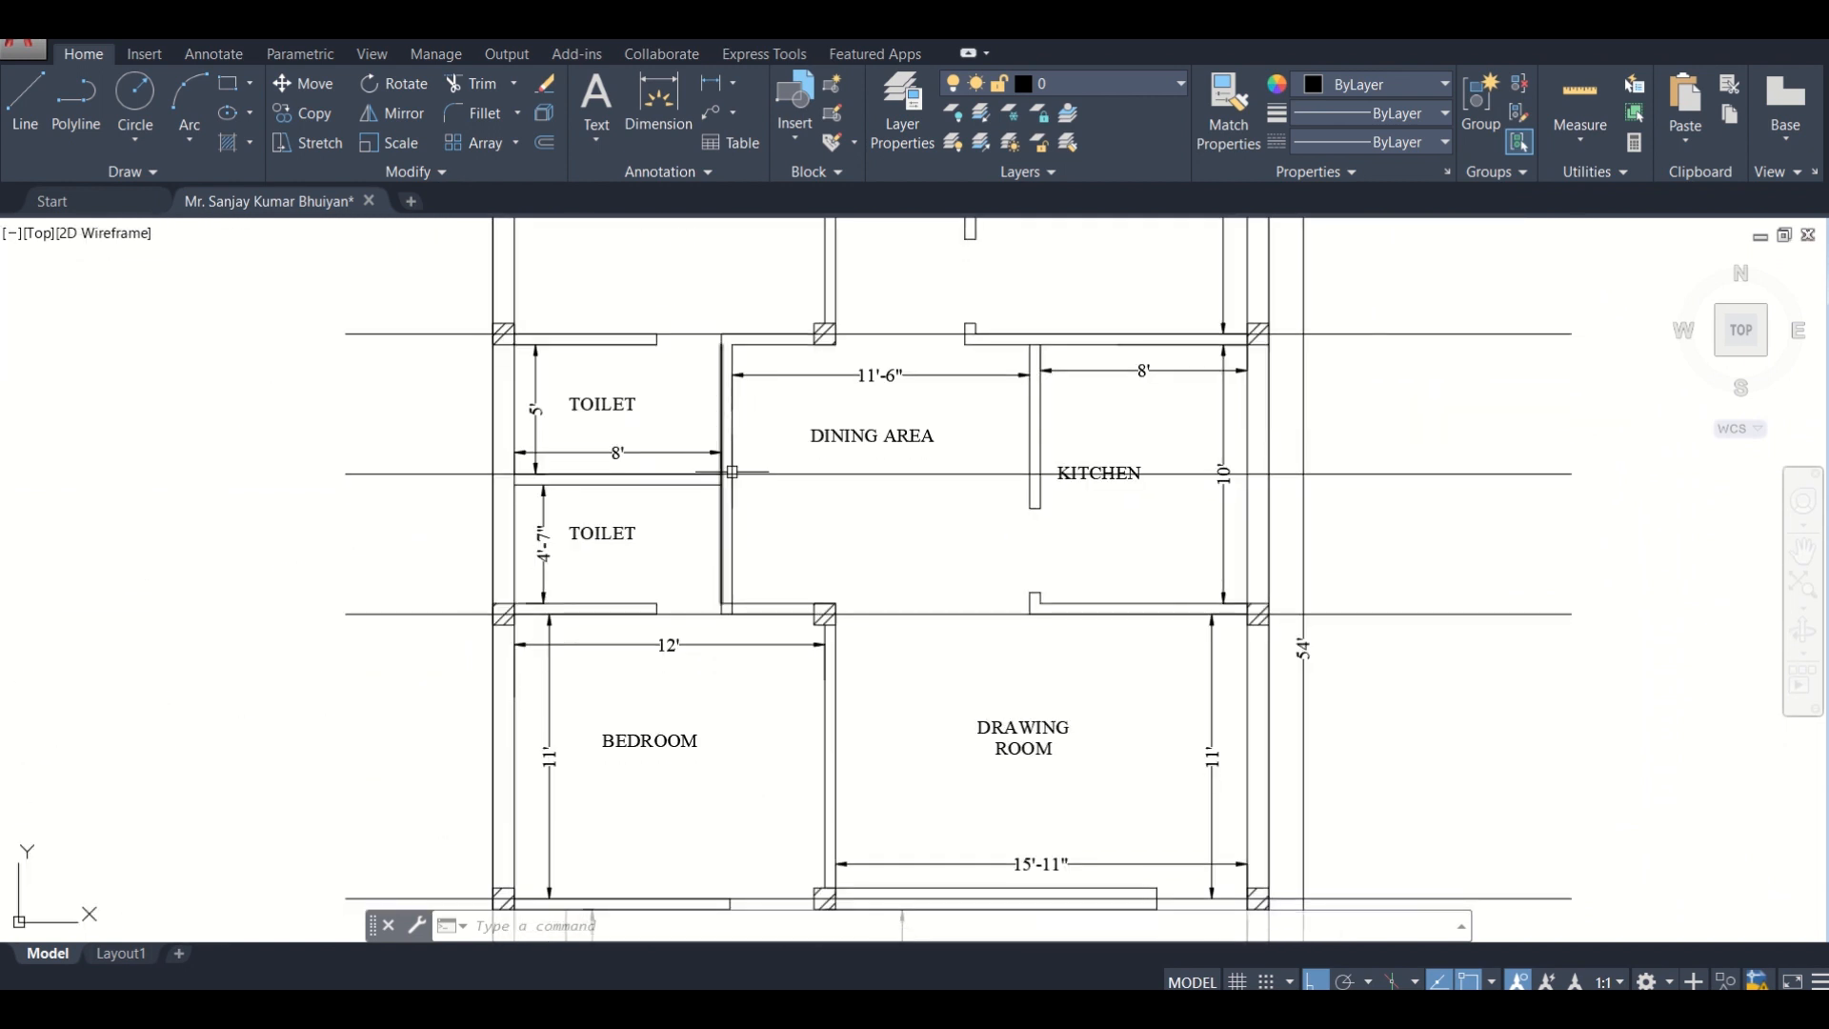
pyautogui.moveTo(724, 451); pyautogui.dragTo(702, 345, button='middle')
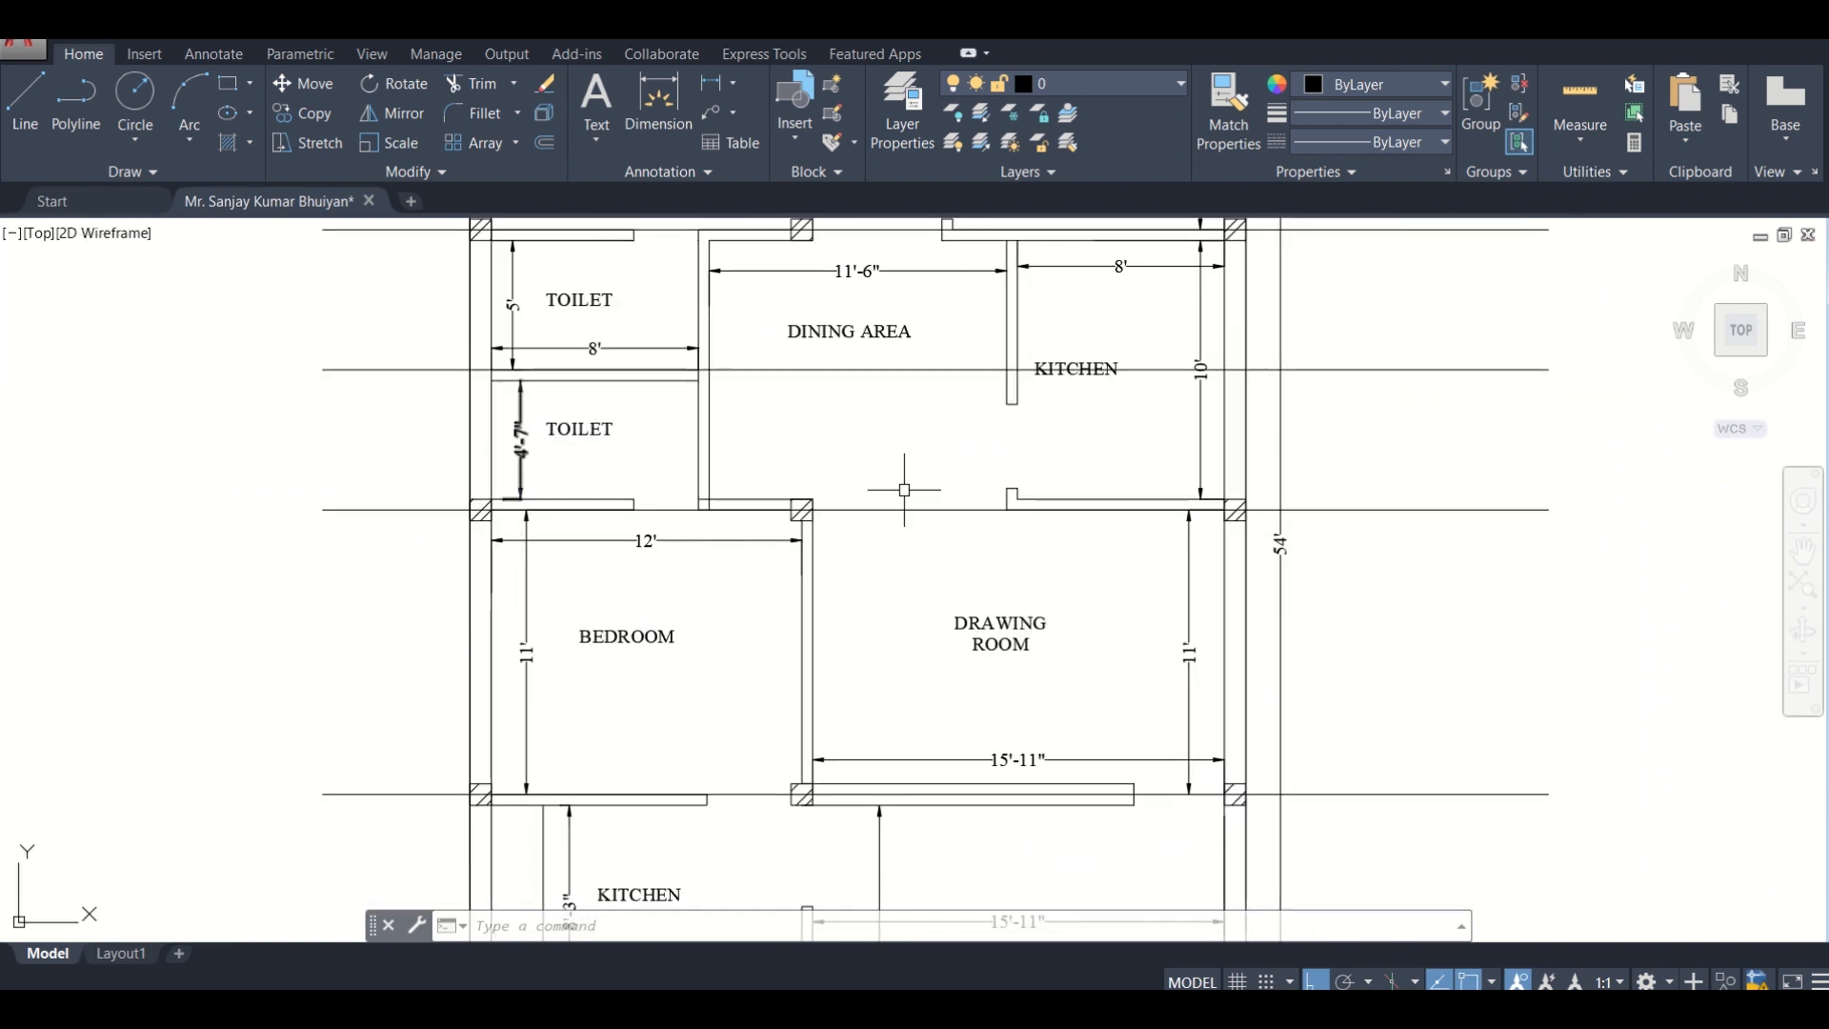
pyautogui.moveTo(1143, 532); pyautogui.dragTo(1171, 328, button='middle')
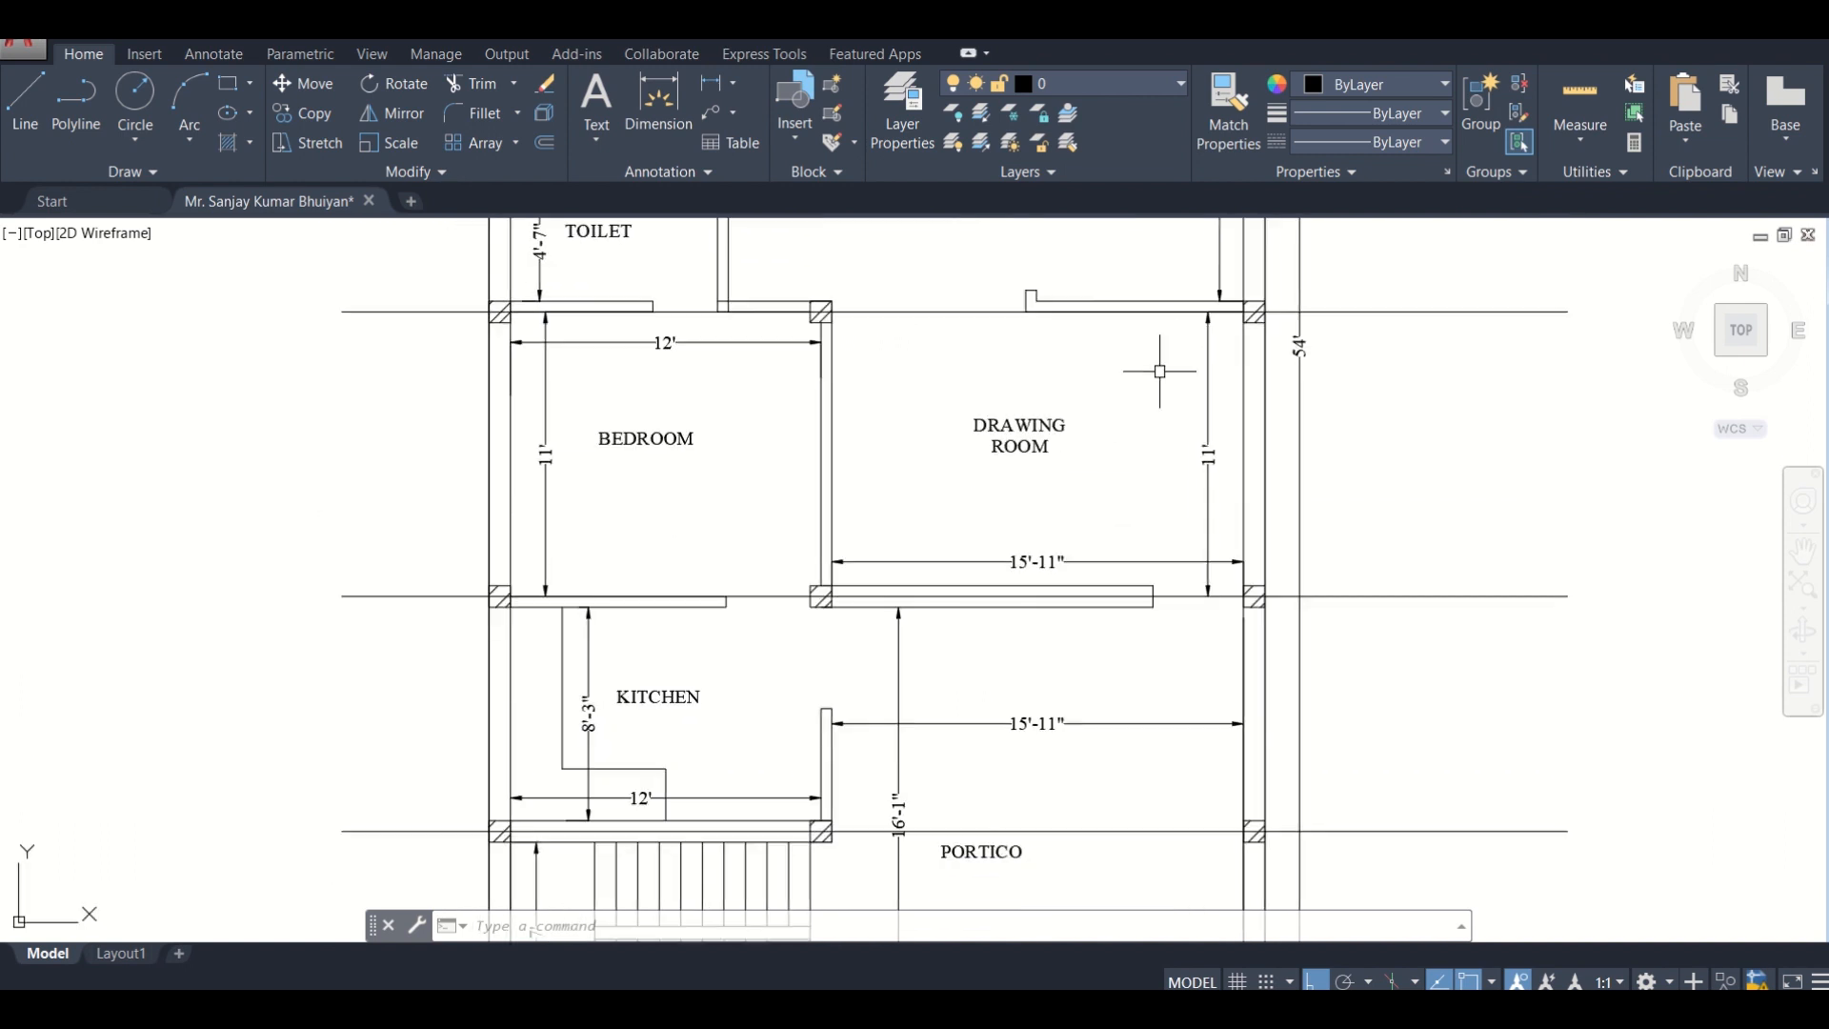
pyautogui.moveTo(550, 625); pyautogui.dragTo(538, 541, button='middle')
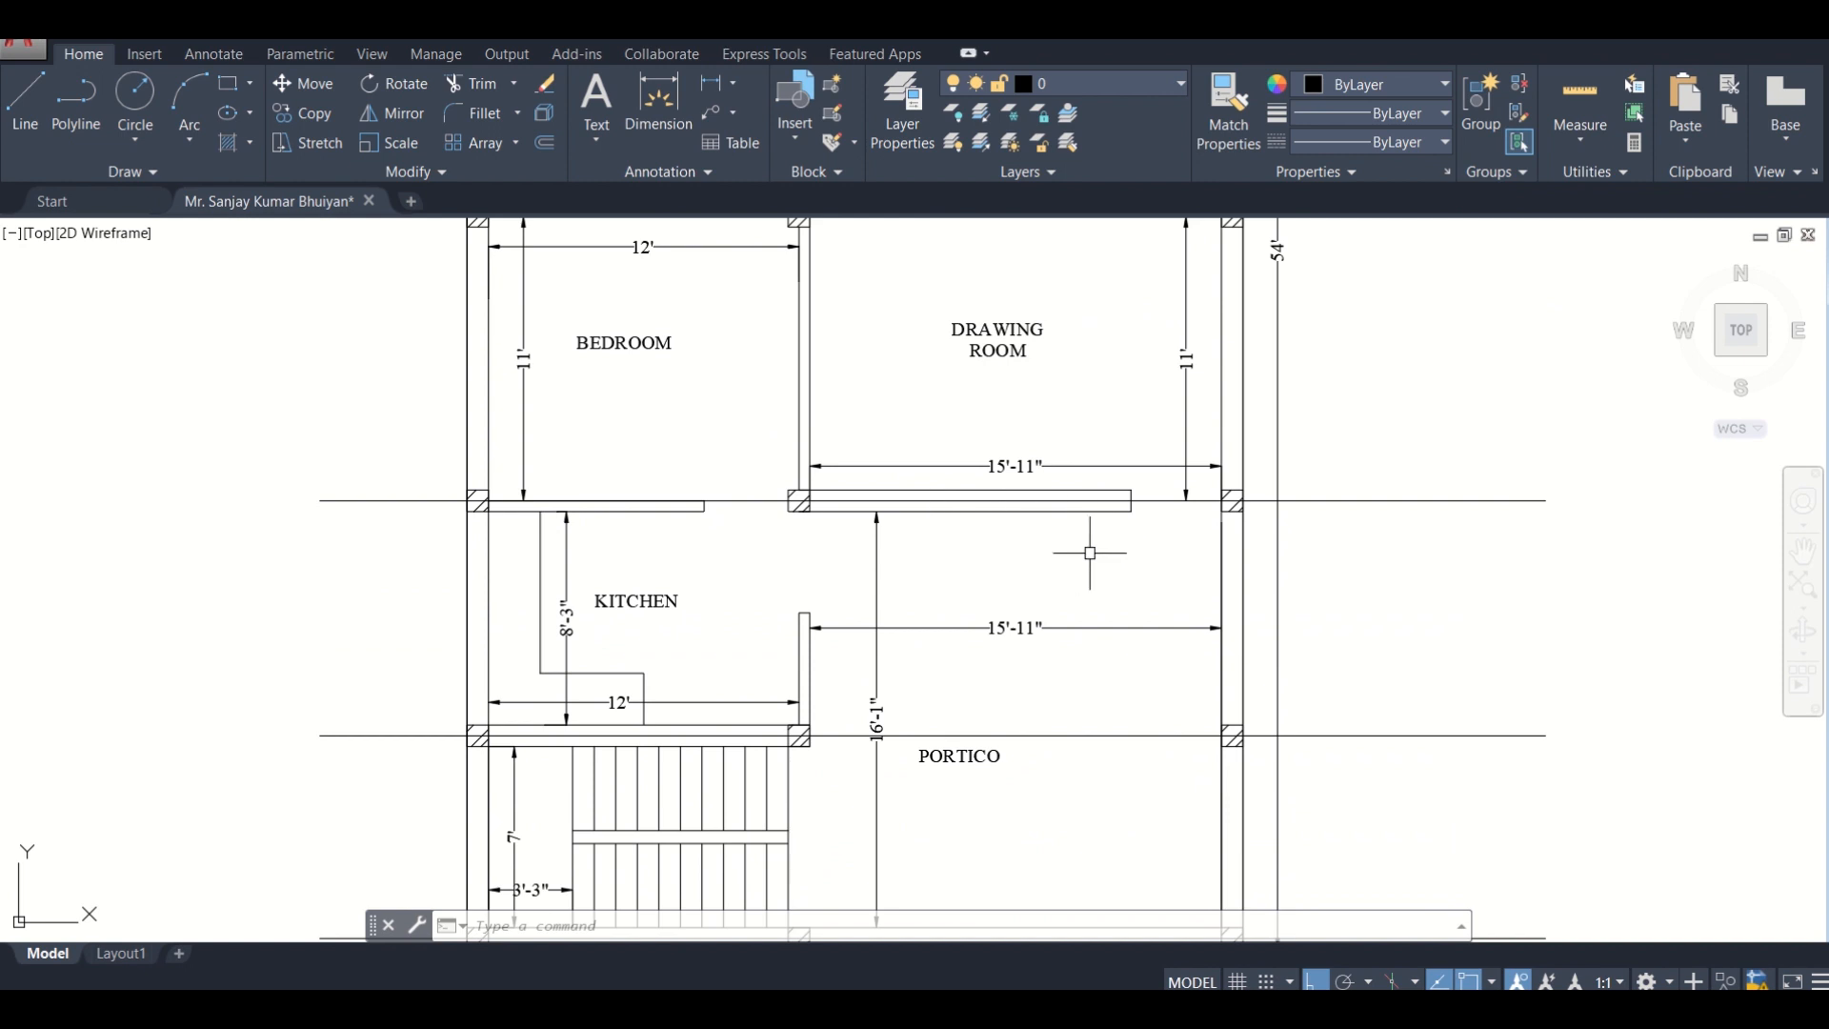
pyautogui.scroll(-2, 908, 382)
pyautogui.scroll(4, 829, 633)
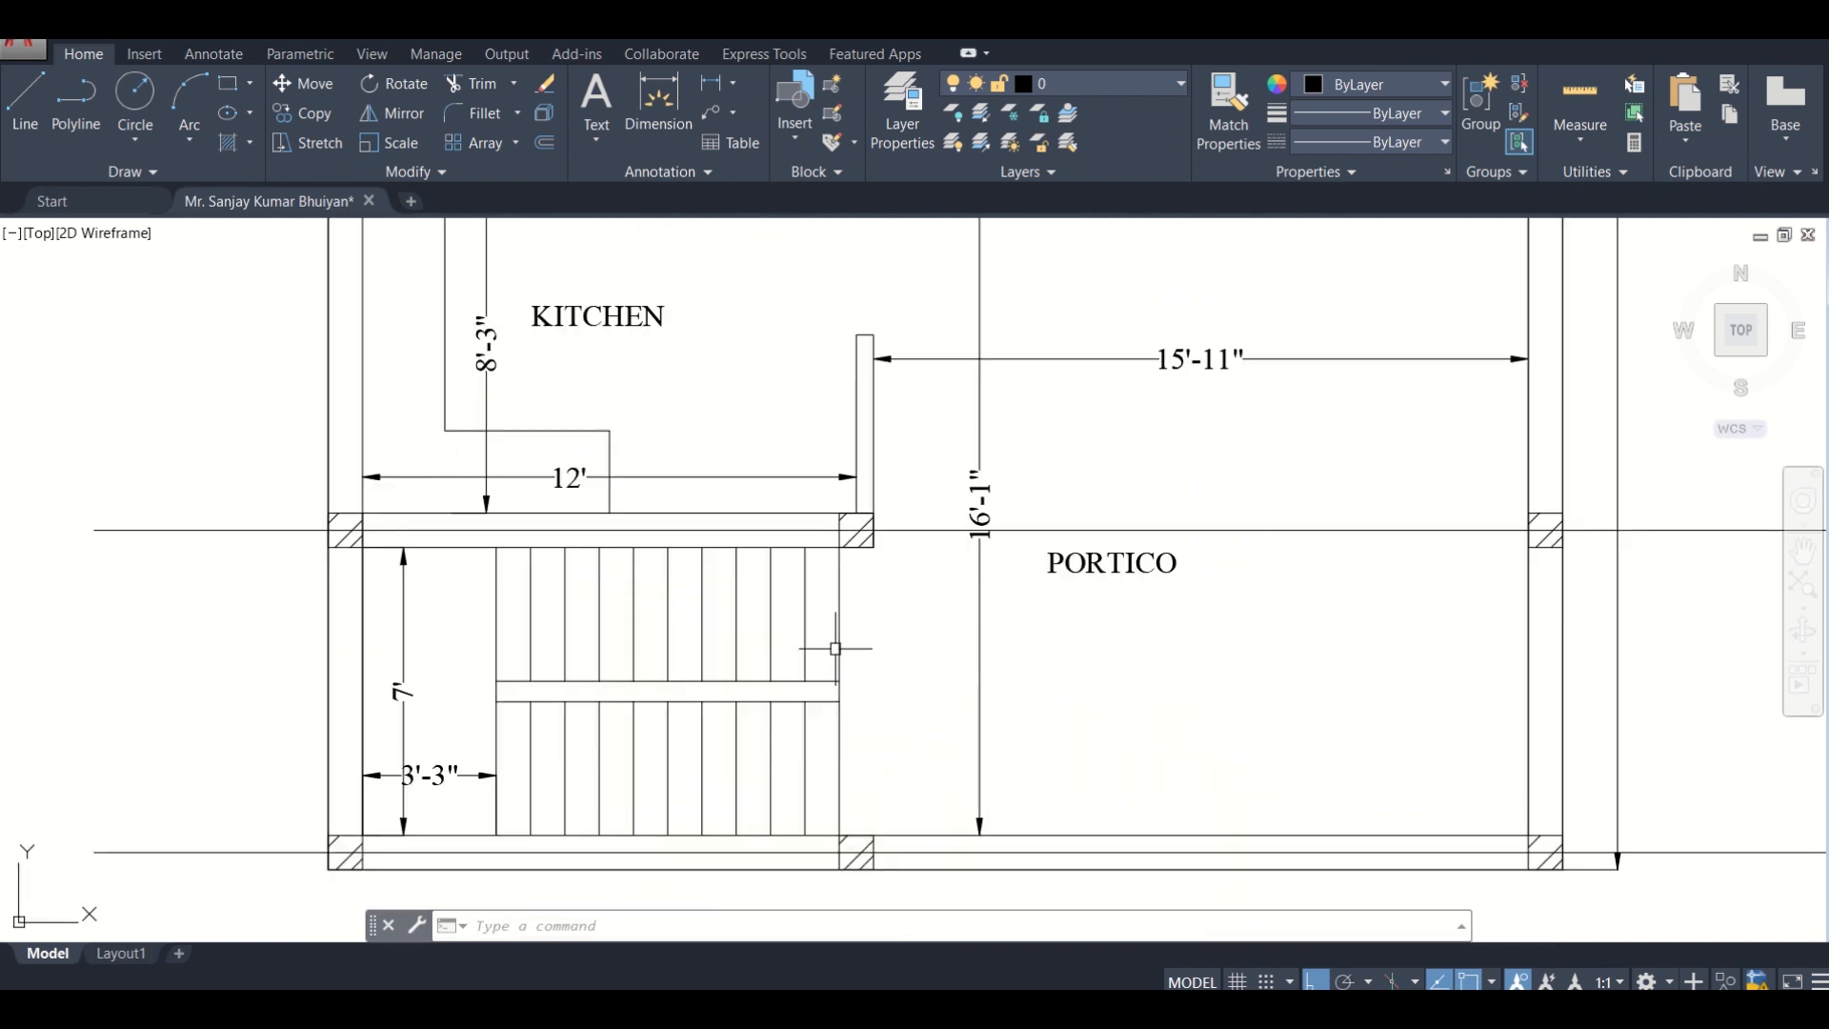
pyautogui.scroll(-4, 882, 644)
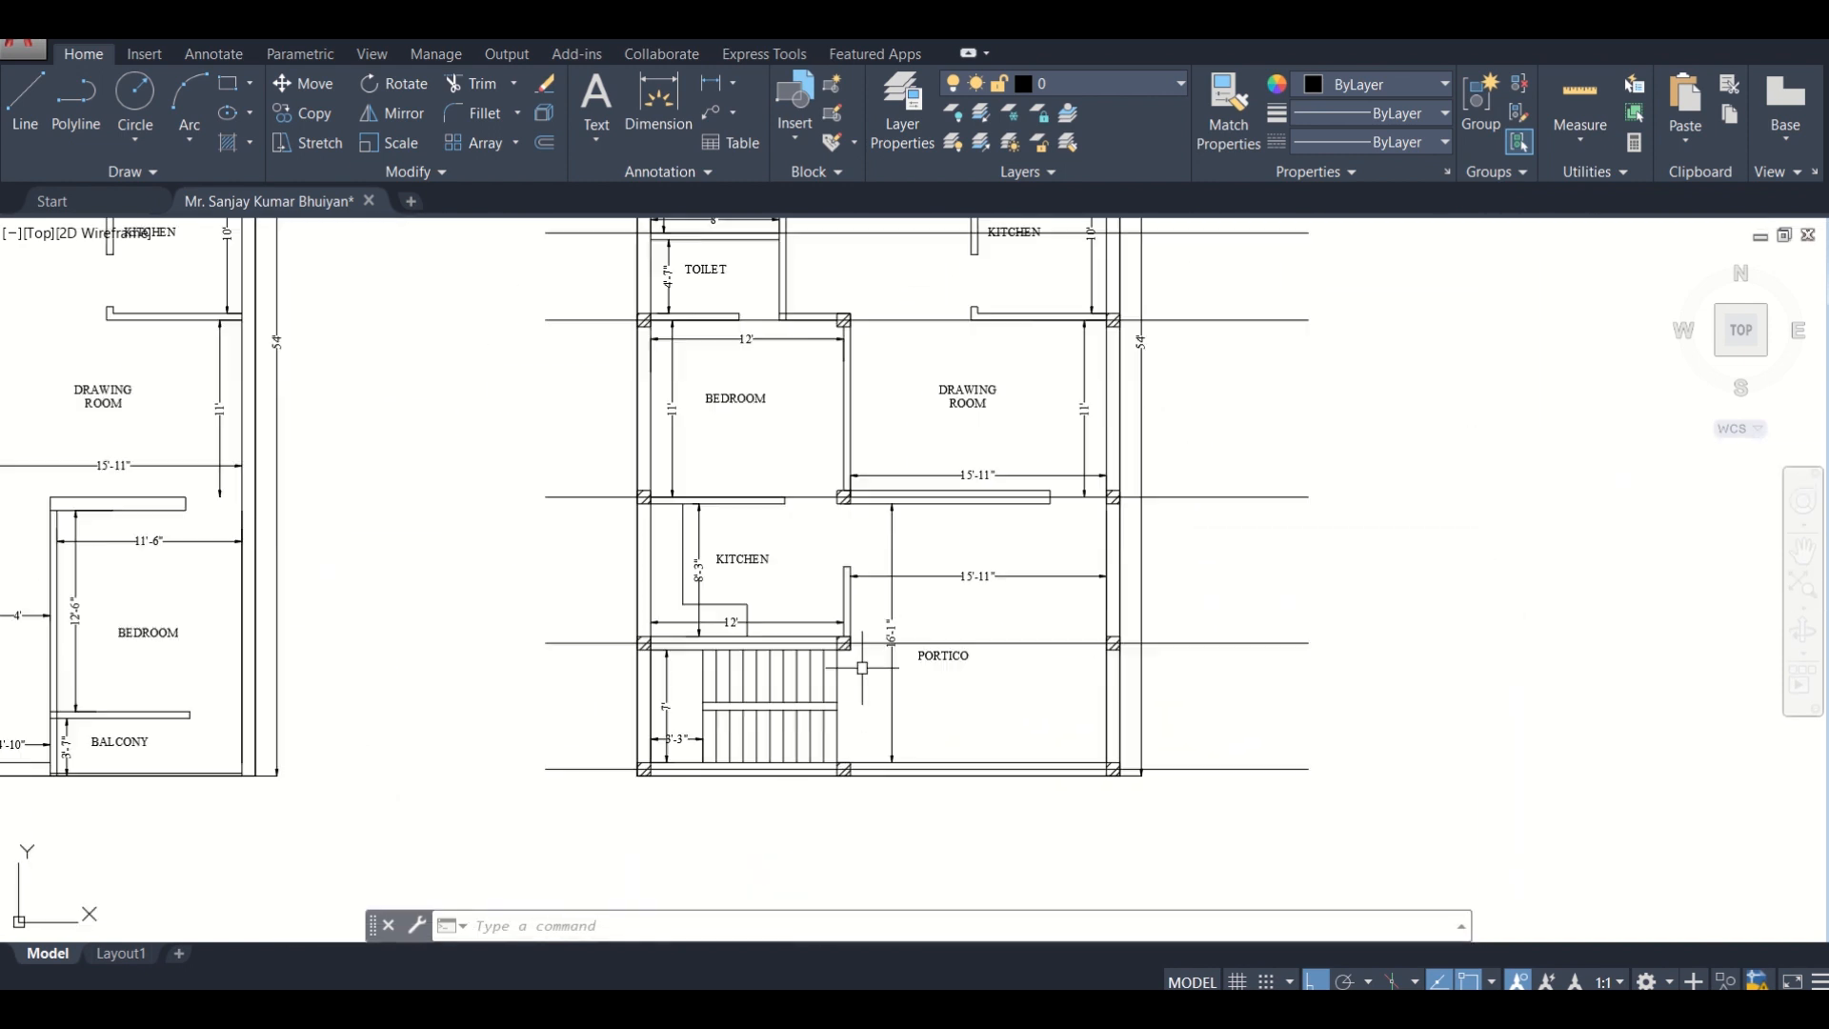
# Examine the horizontal lines across the upper bedrooms and dining area, and view both floor plans side by side
pyautogui.moveTo(886, 561); pyautogui.dragTo(862, 762, button='middle')
pyautogui.moveTo(855, 607); pyautogui.dragTo(845, 832, button='middle')
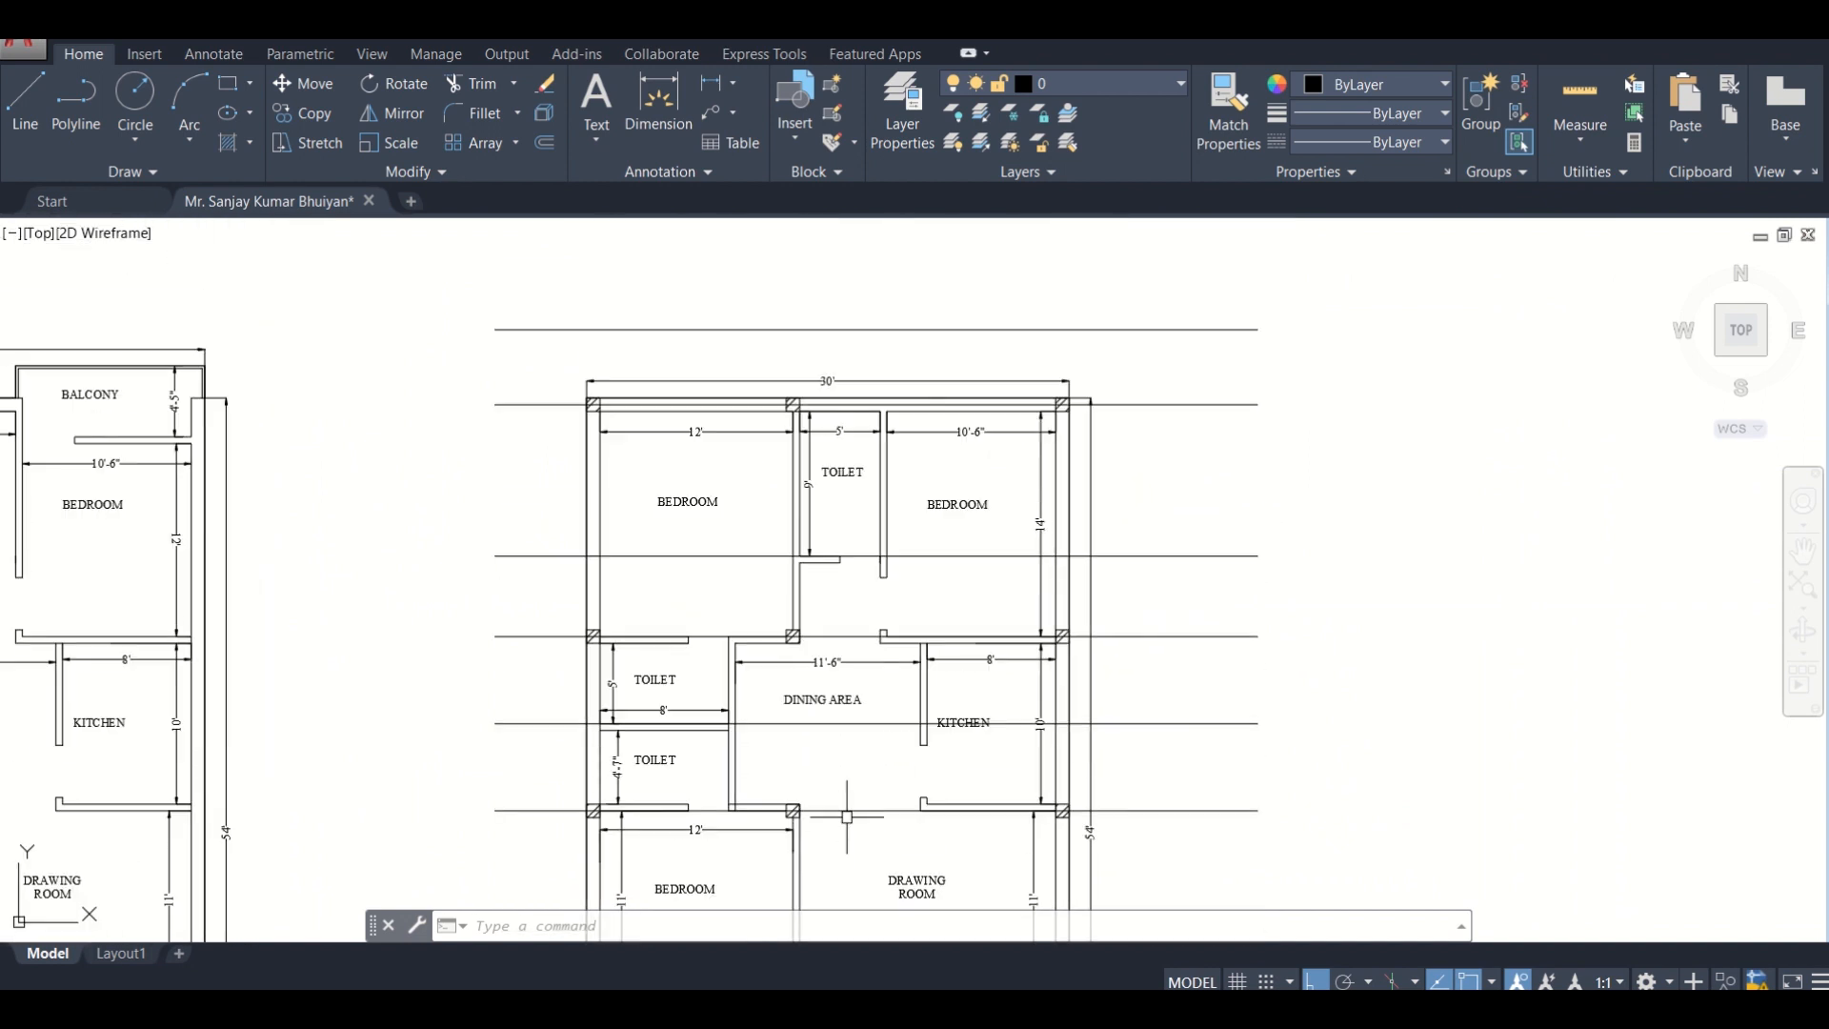
pyautogui.moveTo(880, 698); pyautogui.dragTo(867, 834, button='middle')
pyautogui.moveTo(897, 669)
pyautogui.mouseDown(button='middle')
pyautogui.moveTo(902, 743)
pyautogui.moveTo(838, 660)
pyautogui.moveTo(852, 550)
pyautogui.moveTo(865, 579)
pyautogui.mouseUp(button='middle')
pyautogui.scroll(3, 839, 666)
pyautogui.scroll(-3, 843, 662)
pyautogui.moveTo(869, 714); pyautogui.dragTo(905, 599, button='middle')
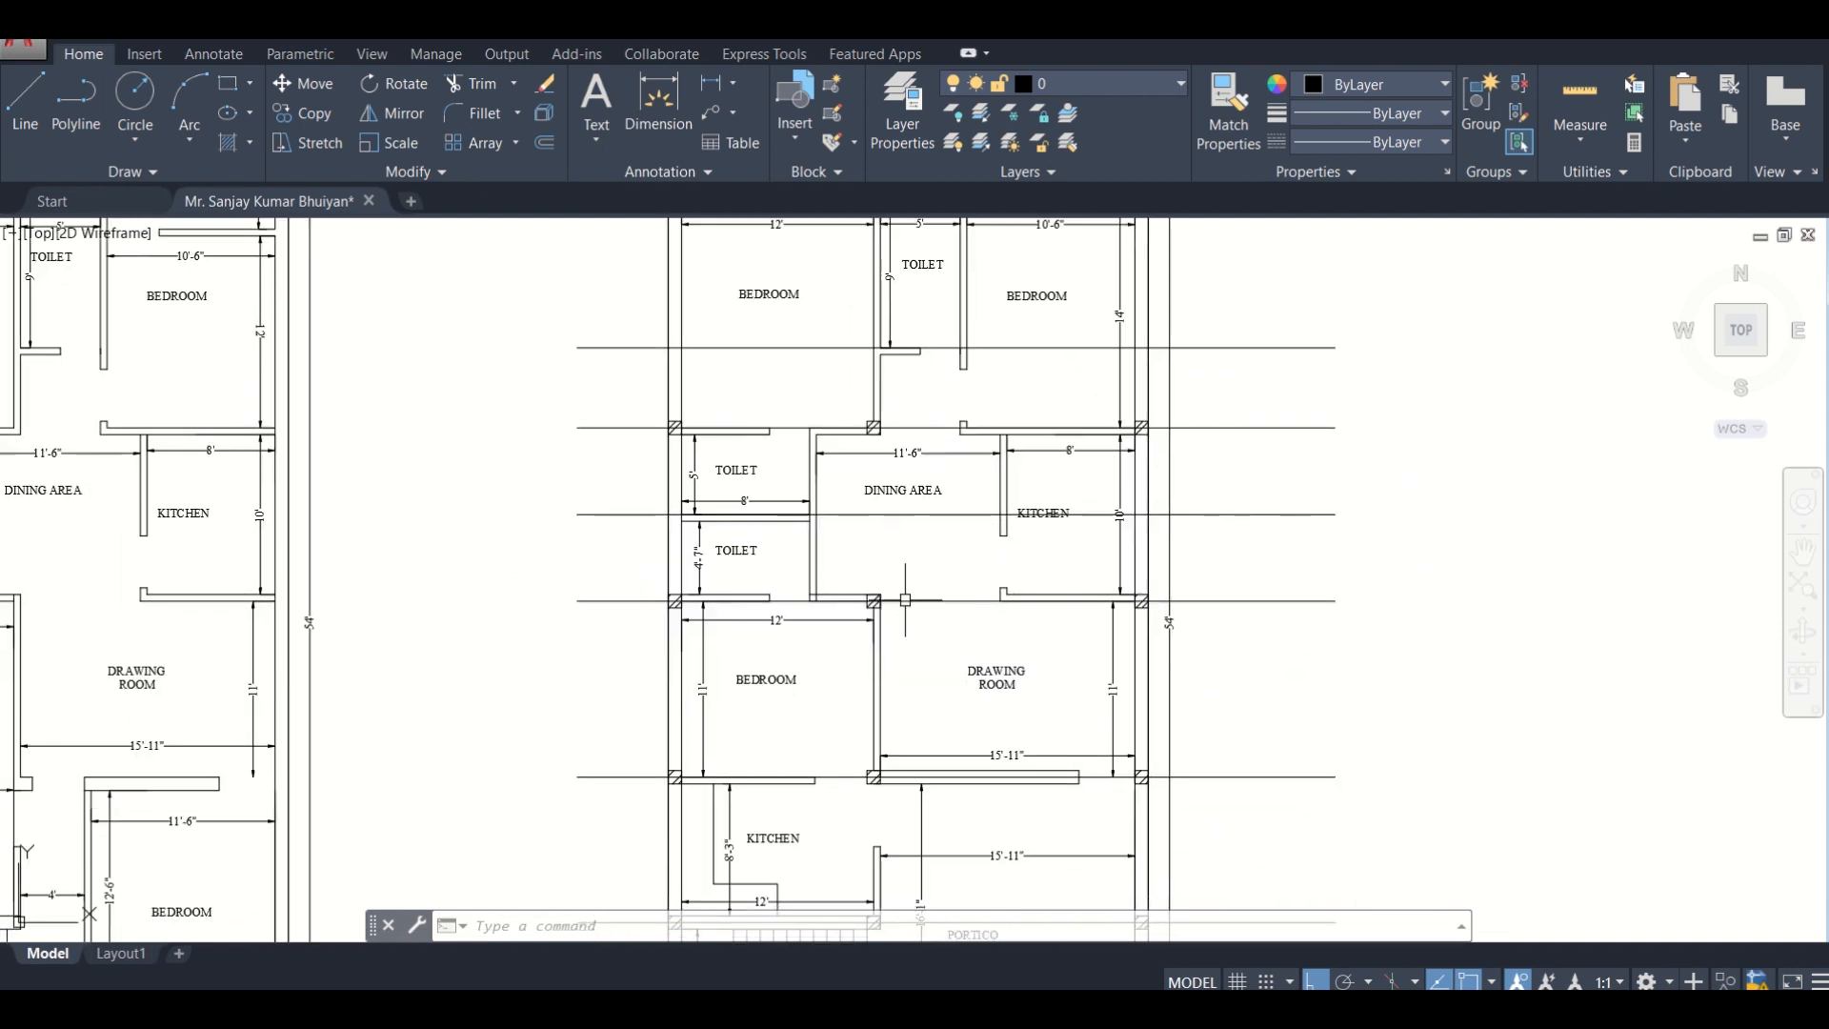
pyautogui.moveTo(839, 696); pyautogui.dragTo(929, 650, button='middle')
pyautogui.scroll(-3, 906, 723)
pyautogui.scroll(1, 906, 723)
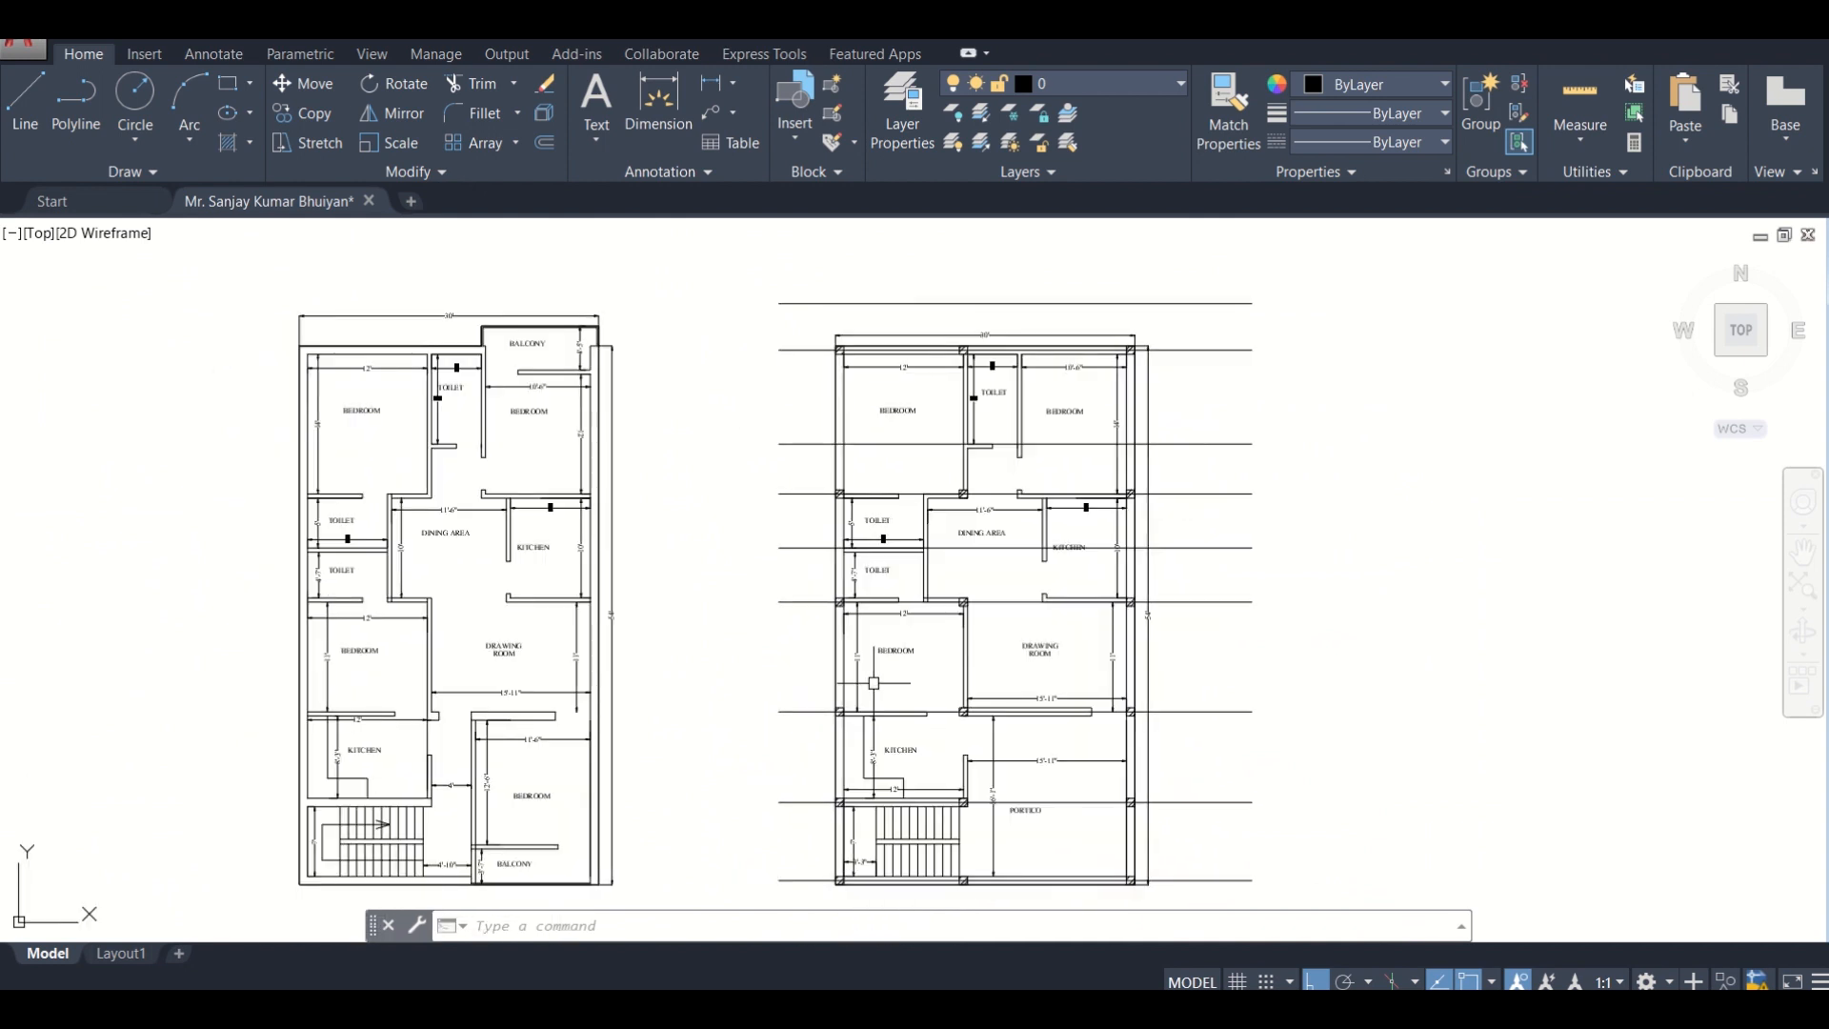